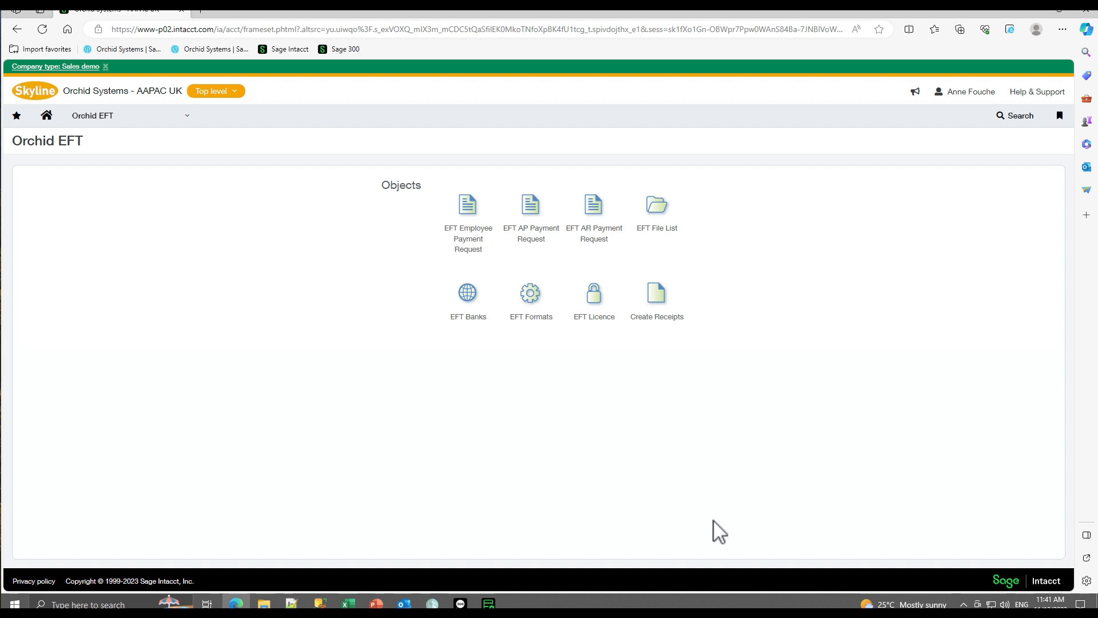
- Open the EFT employee payment requests and examine the first listed employee's Orchid EFT bank details and payment transaction
{"action": "left_click", "coordinate": [469, 225]}
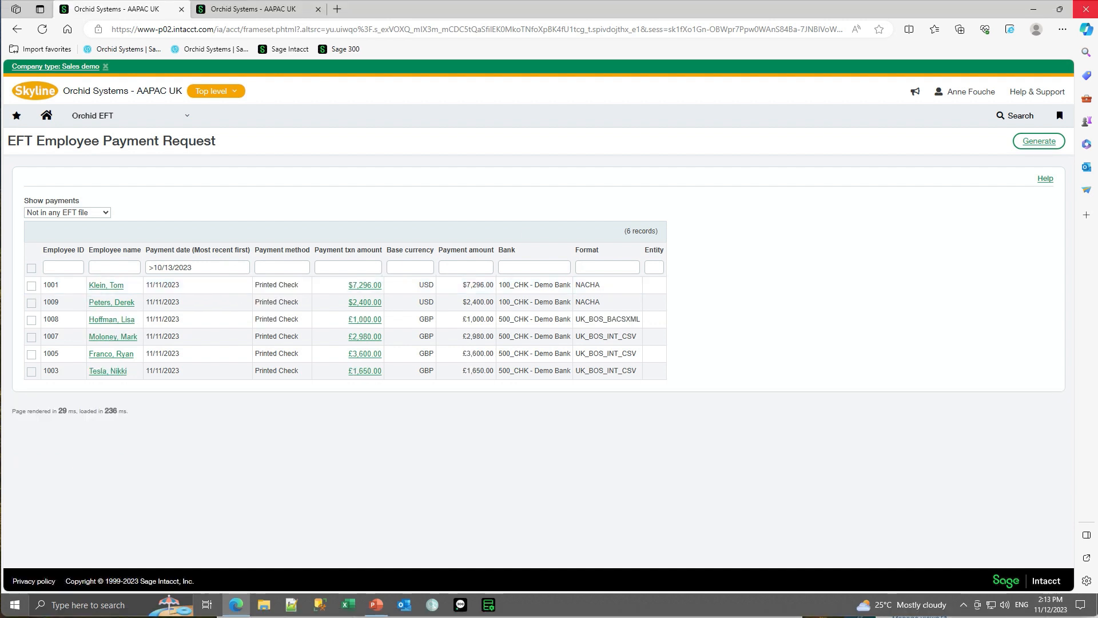
{"action": "left_click", "coordinate": [109, 287]}
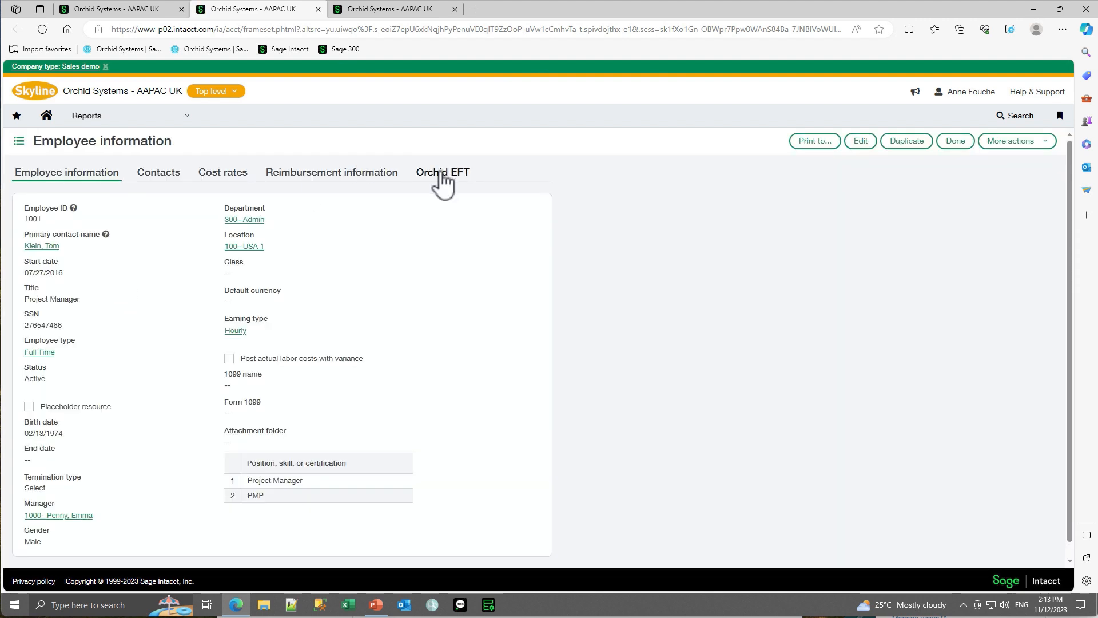
{"action": "left_click", "coordinate": [441, 175]}
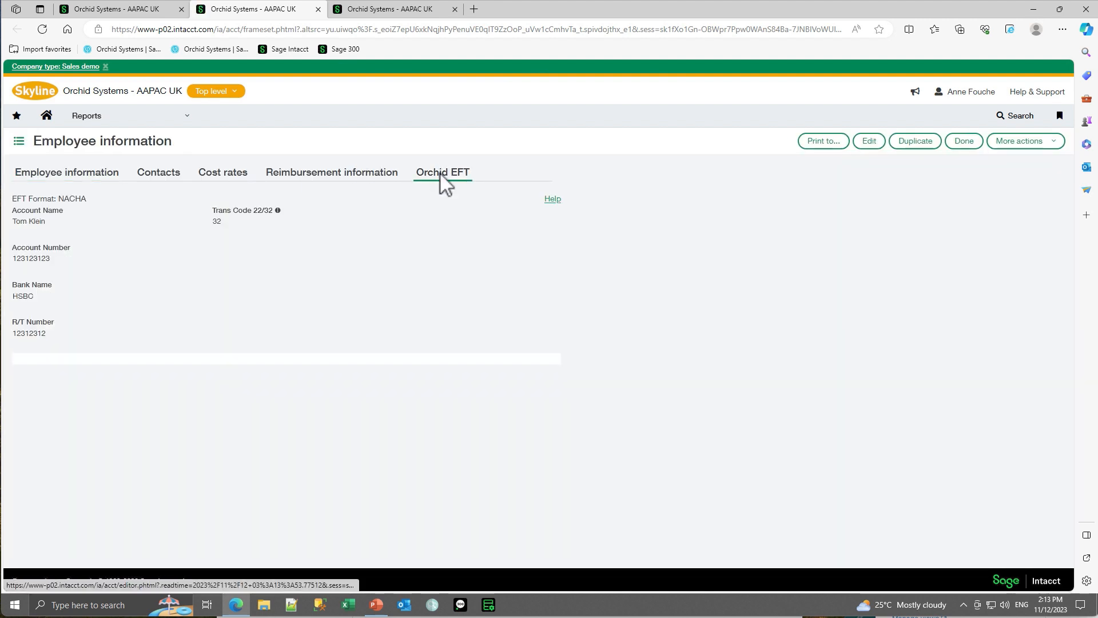
{"action": "left_click", "coordinate": [114, 11]}
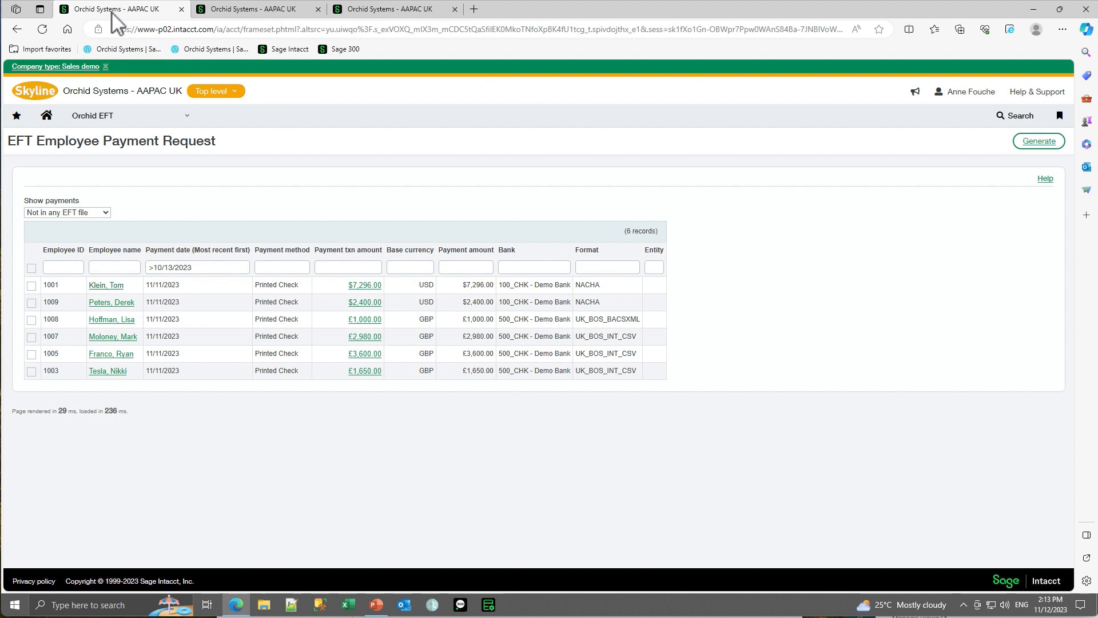
{"action": "left_click", "coordinate": [365, 289]}
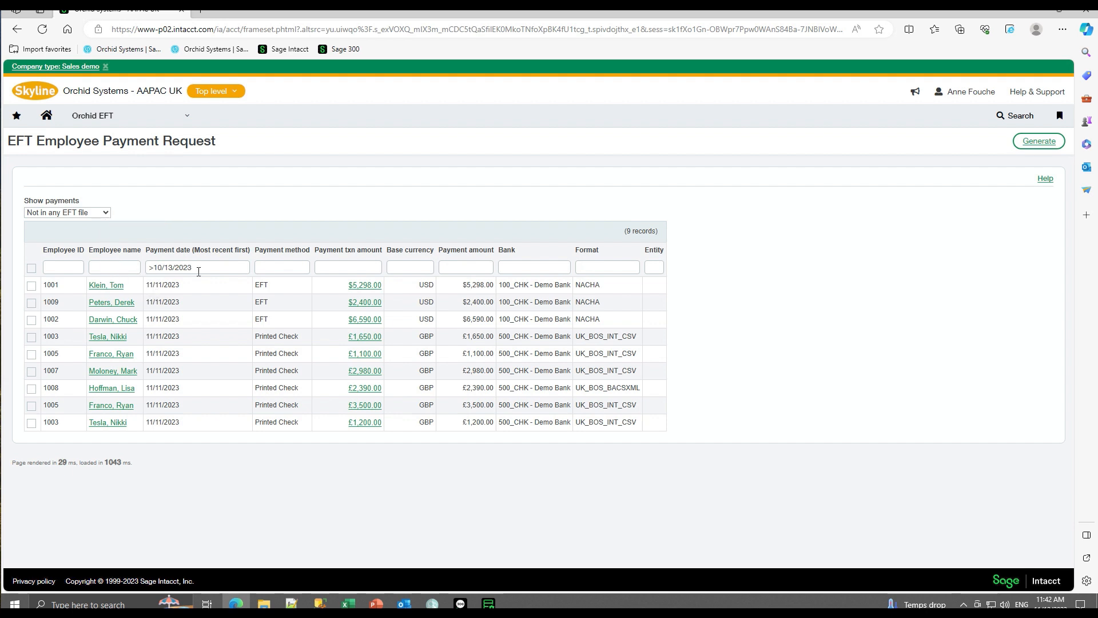
- Compare the payments included in an EFT file with all payments, and return the list to those not in any EFT file
{"action": "left_click", "coordinate": [105, 212]}
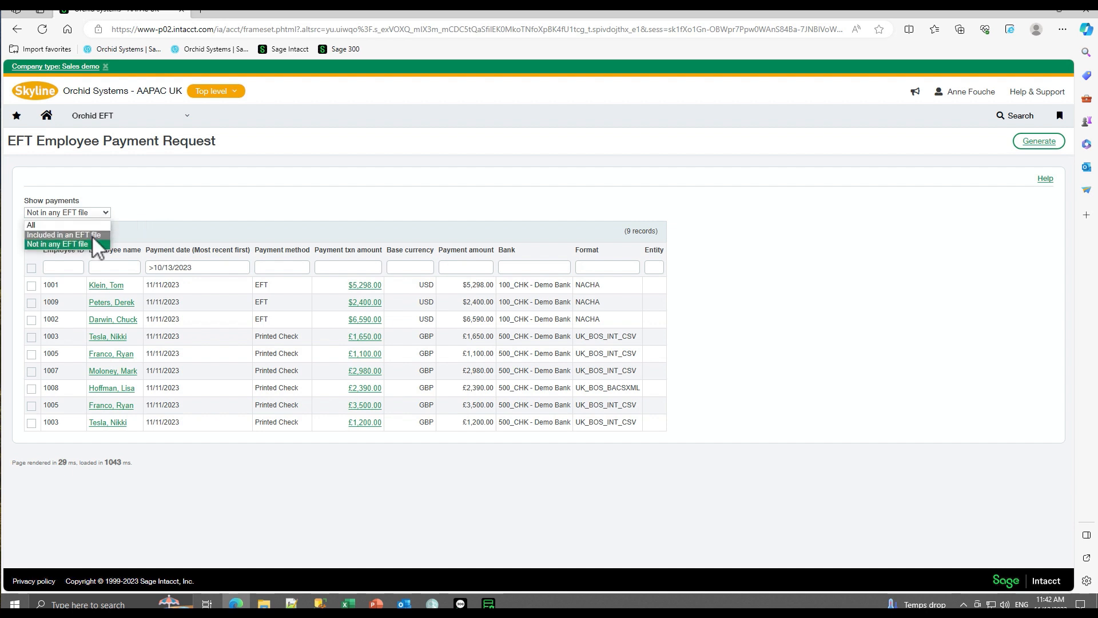
{"action": "left_click", "coordinate": [92, 236]}
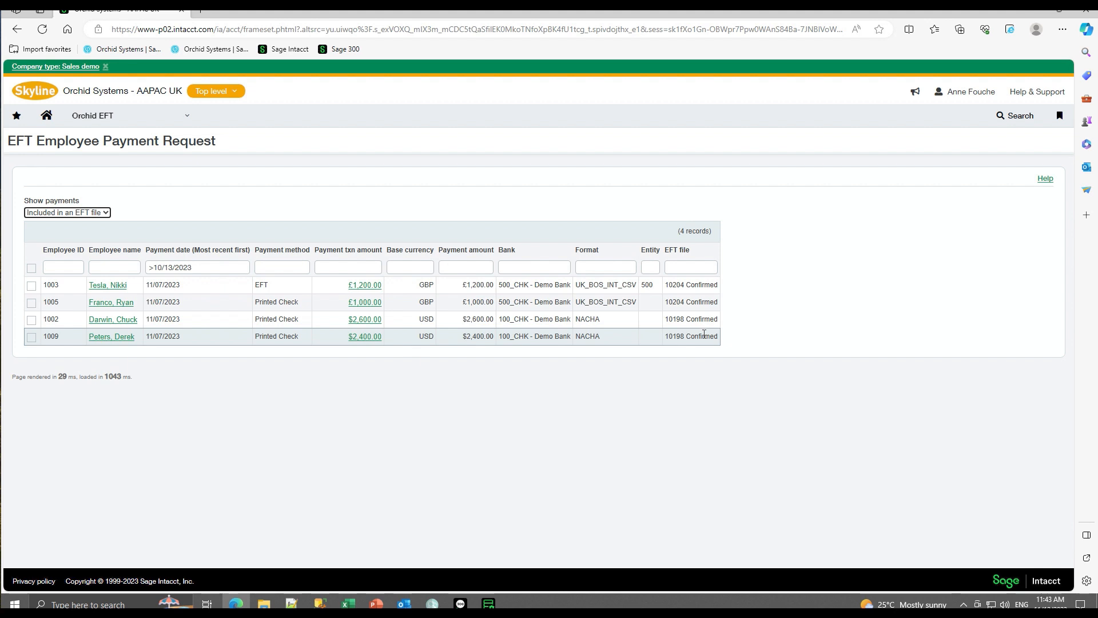
{"action": "left_click", "coordinate": [109, 212]}
{"action": "left_click", "coordinate": [78, 225]}
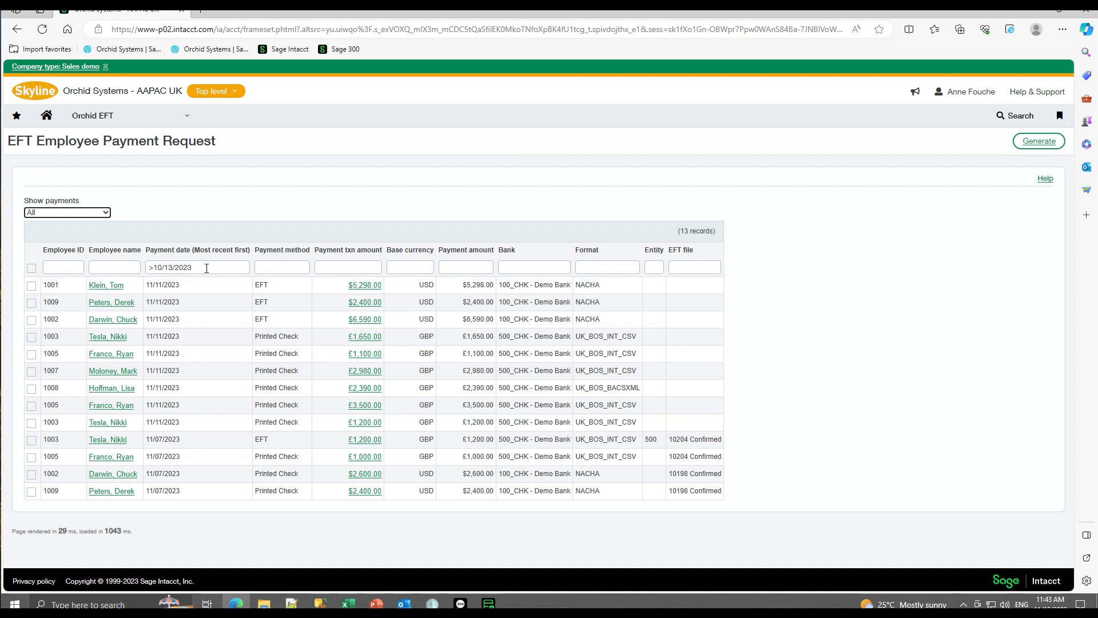
{"action": "left_click", "coordinate": [104, 213]}
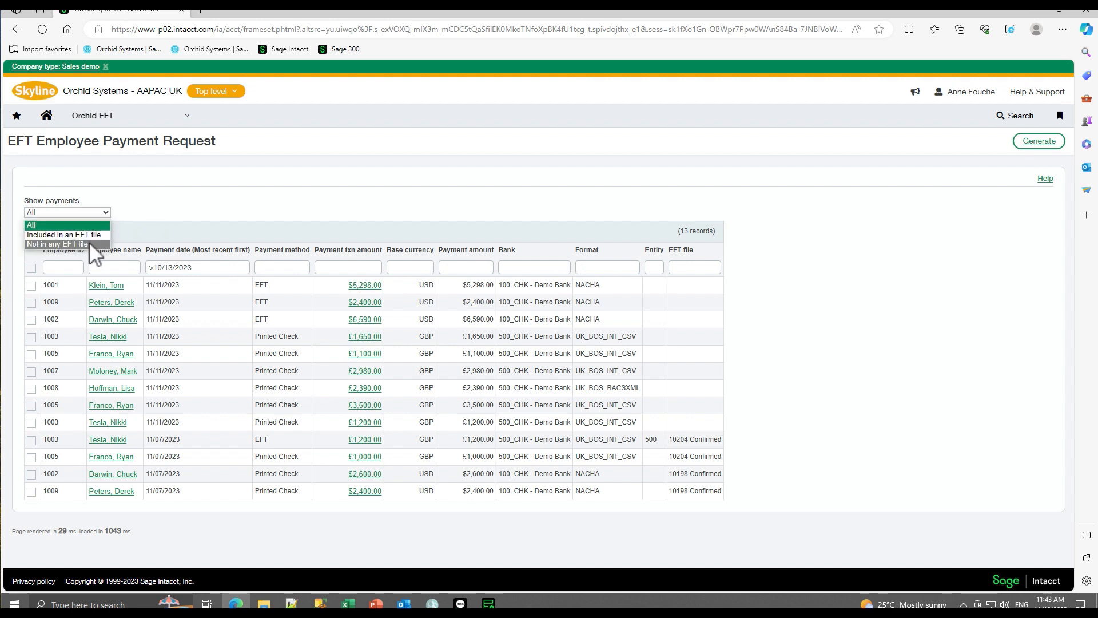
{"action": "left_click", "coordinate": [69, 244]}
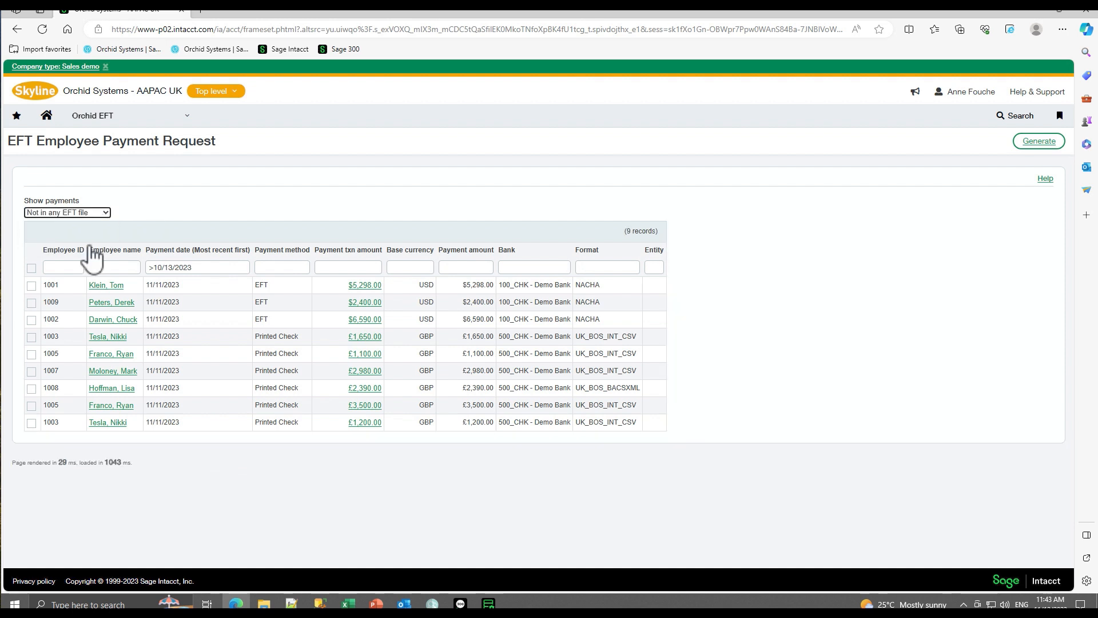
- Generate EFT files for every listed employee payment, and set the list to show all payments
{"action": "left_click", "coordinate": [31, 268]}
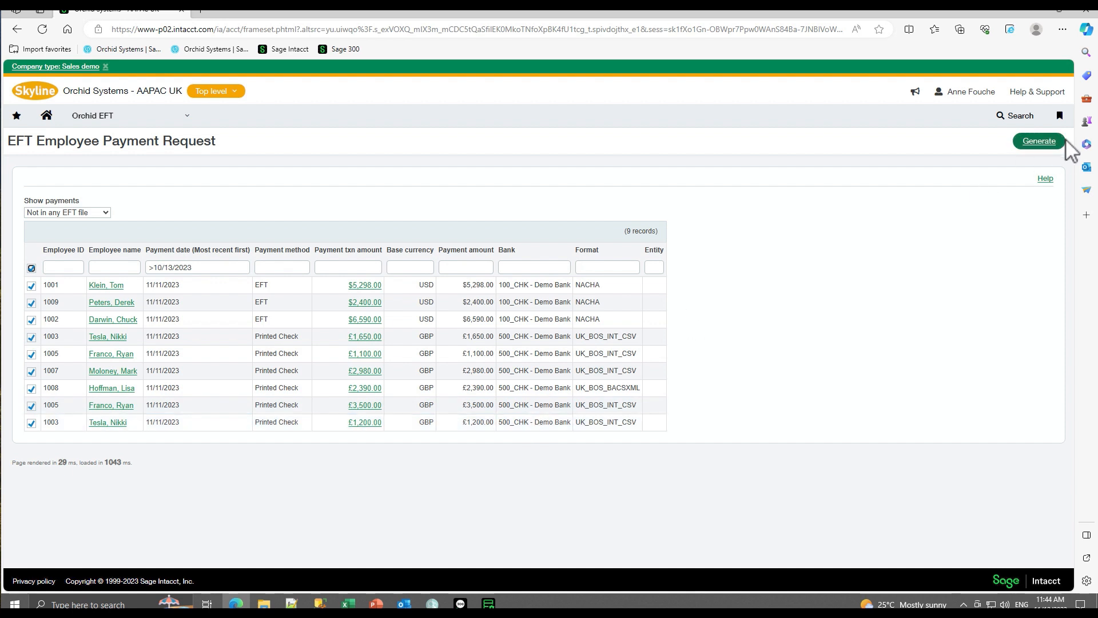
{"action": "left_click", "coordinate": [1044, 144]}
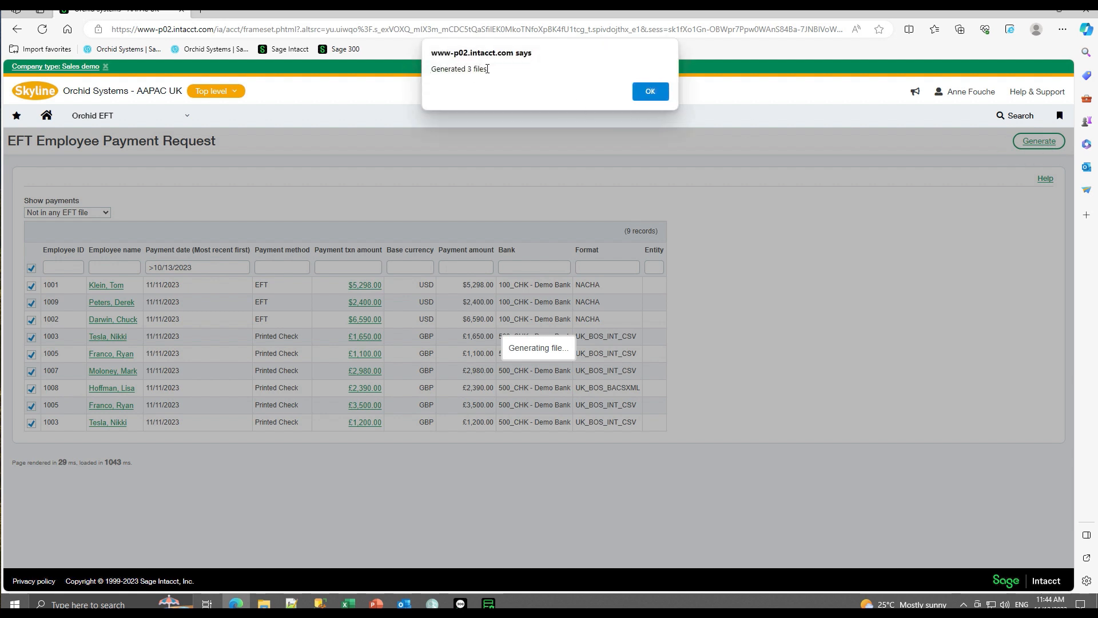
{"action": "left_click_drag", "start_coordinate": [487, 69], "coordinate": [431, 69]}
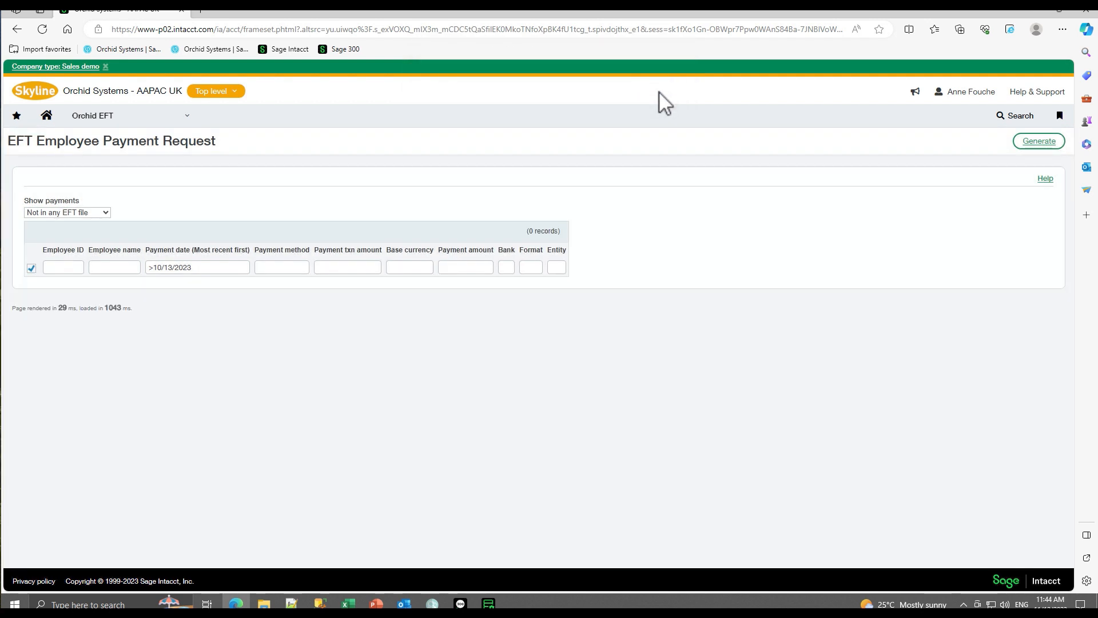
{"action": "left_click", "coordinate": [105, 212]}
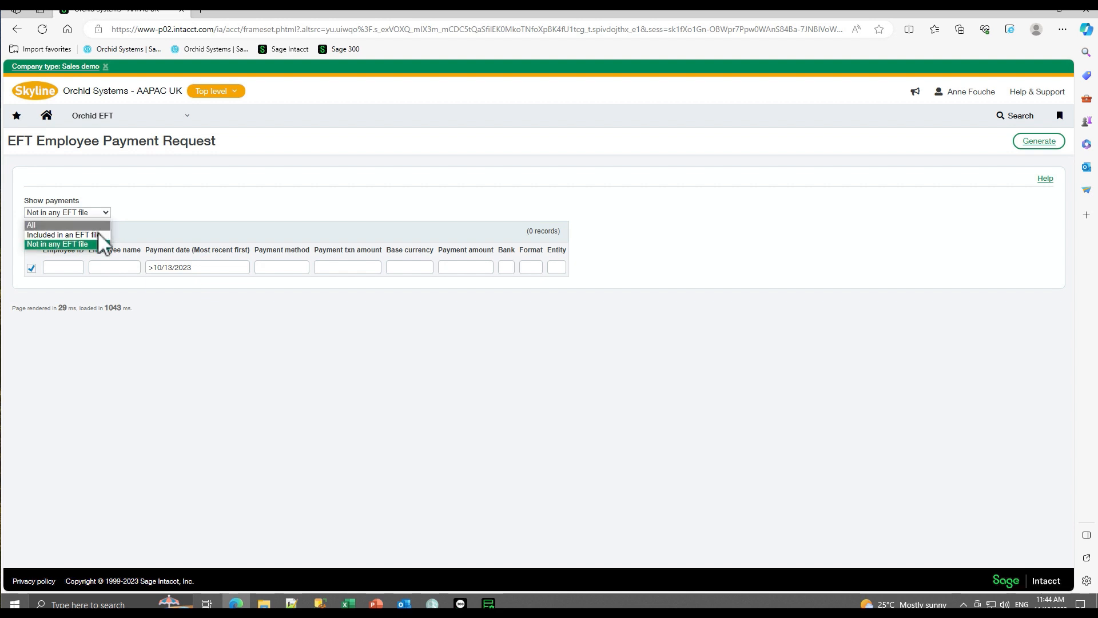
{"action": "left_click", "coordinate": [97, 227]}
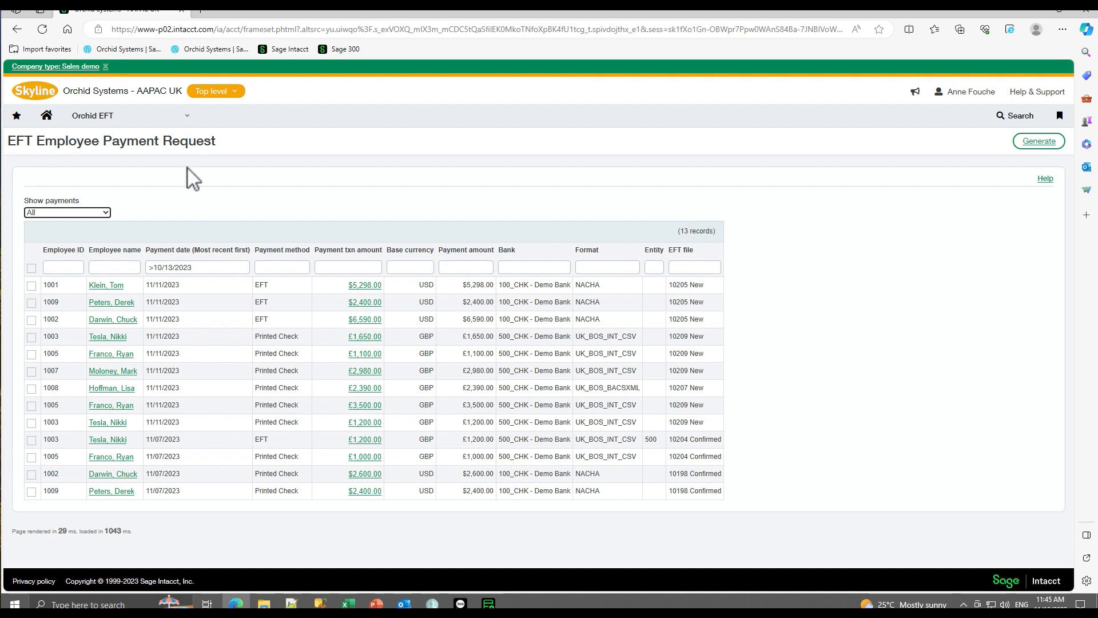
- Open the EFT file list and examine the bank and individual employee payment details of the newest NACHA employee expense file
{"action": "left_click", "coordinate": [17, 29]}
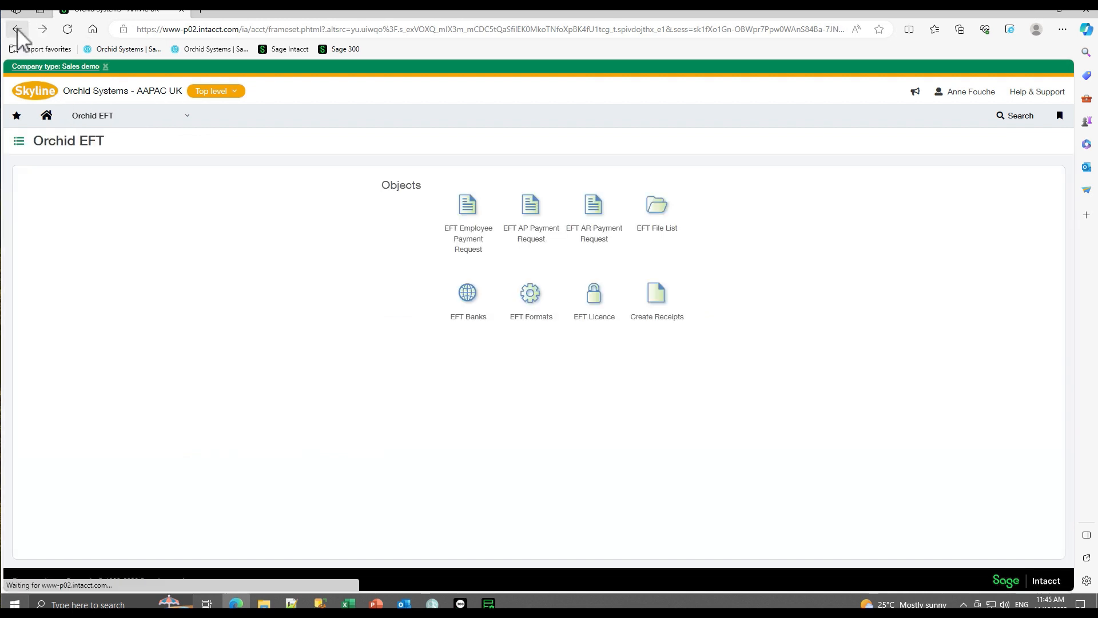
{"action": "left_click", "coordinate": [654, 224]}
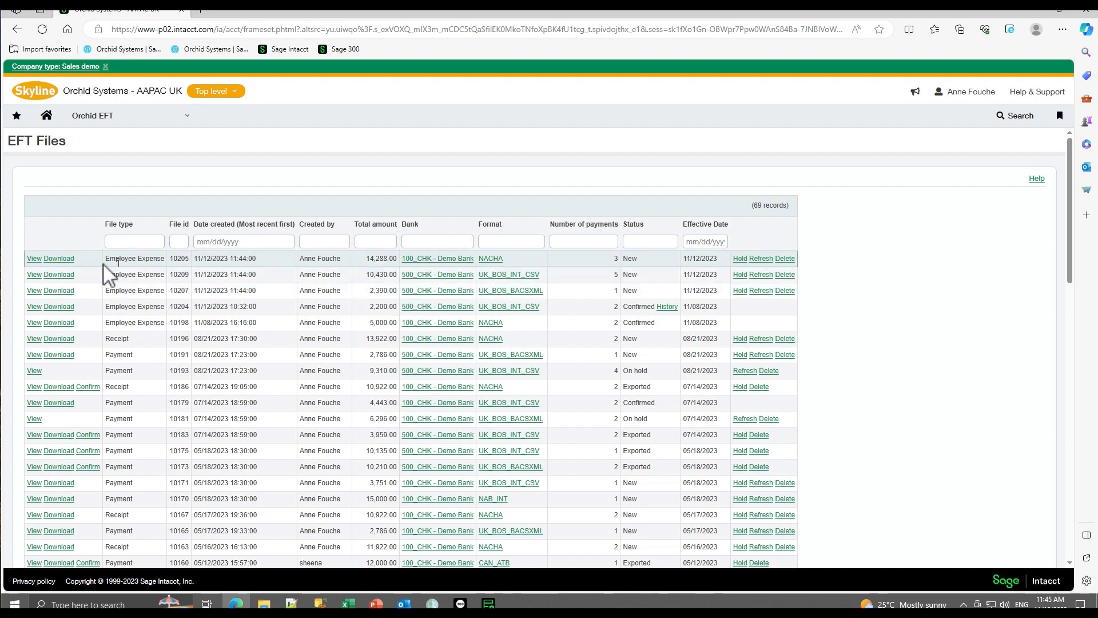
{"action": "left_click", "coordinate": [33, 262]}
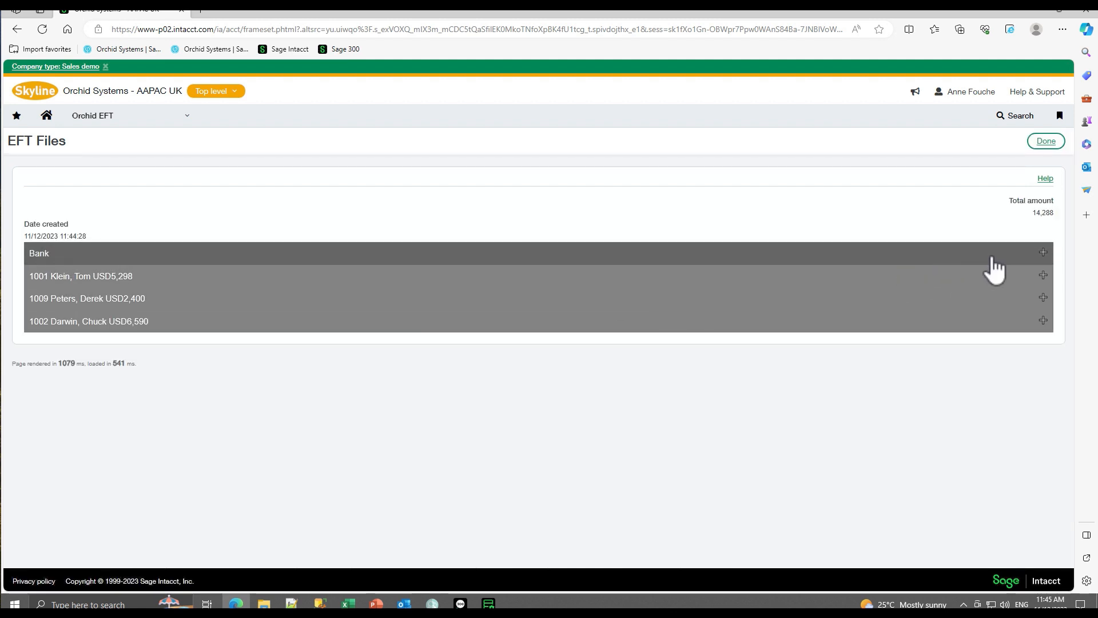
{"action": "left_click", "coordinate": [1042, 254]}
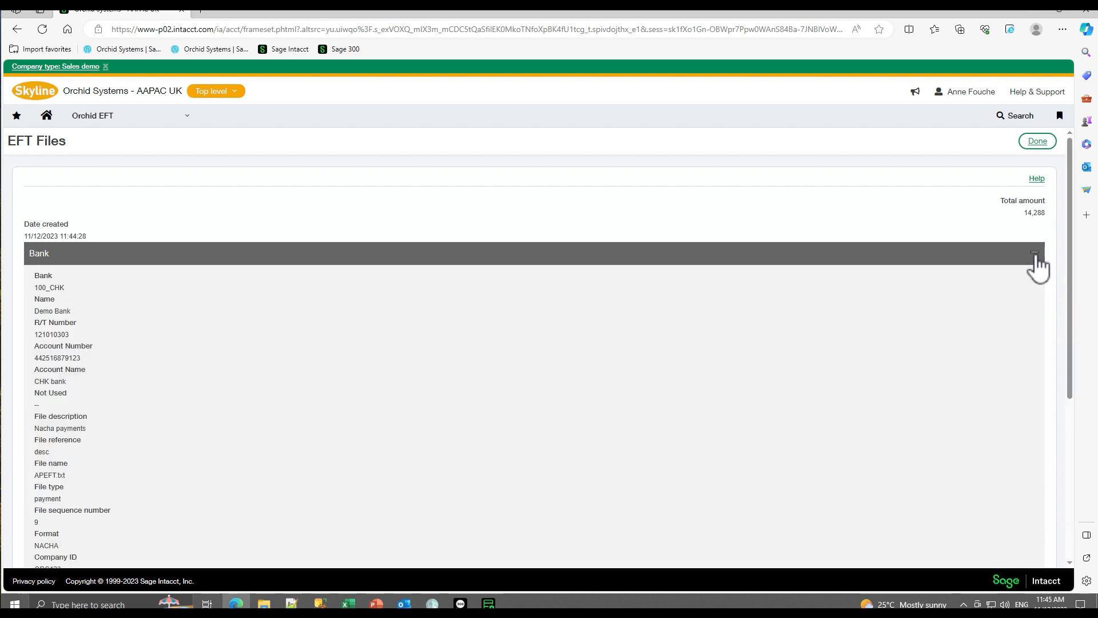
{"action": "left_click", "coordinate": [1035, 255]}
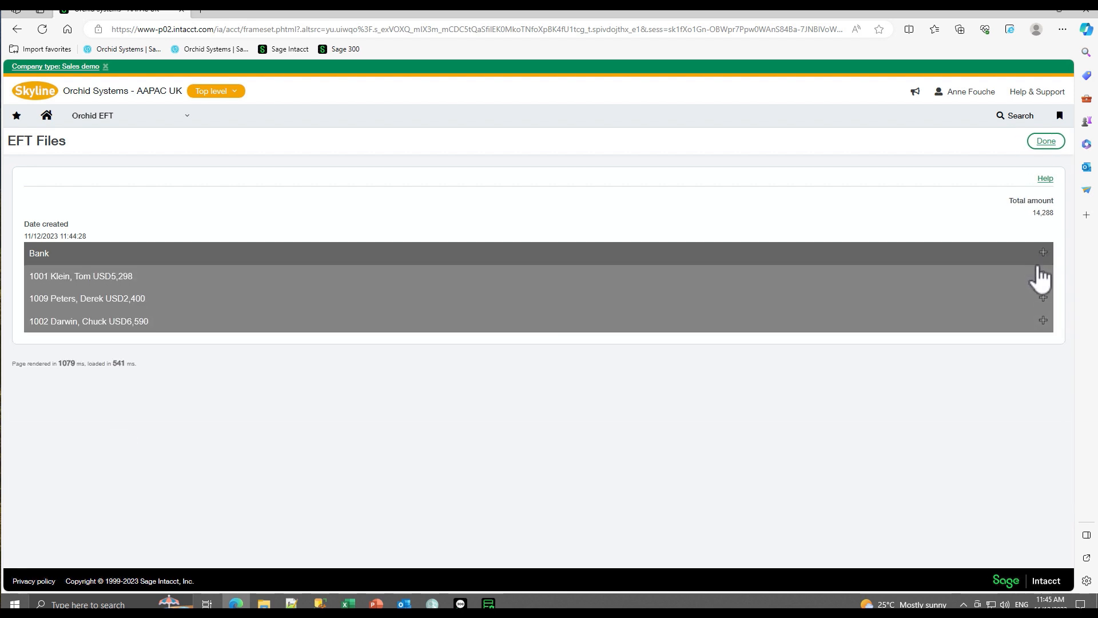
{"action": "left_click", "coordinate": [1043, 276]}
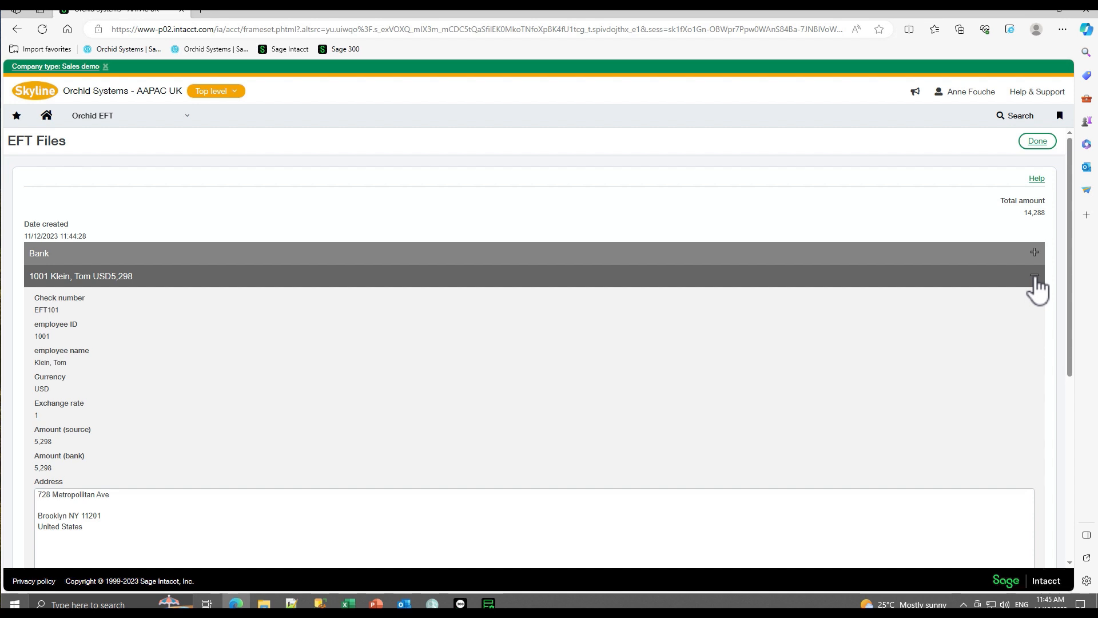
{"action": "left_click", "coordinate": [1035, 279]}
{"action": "left_click", "coordinate": [1041, 302]}
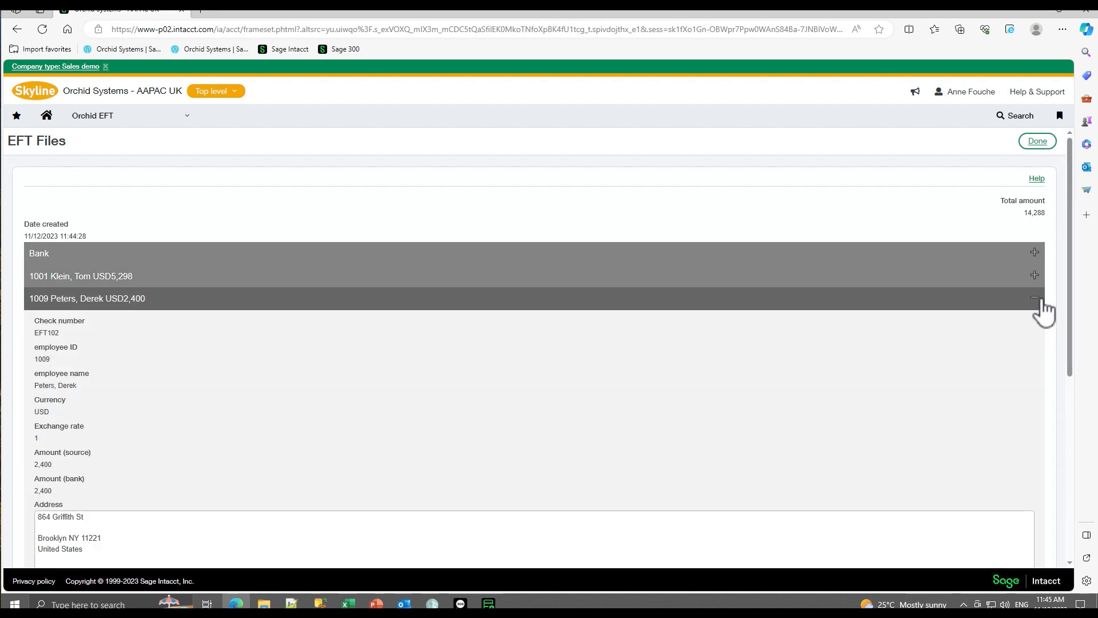
{"action": "left_click", "coordinate": [1038, 302]}
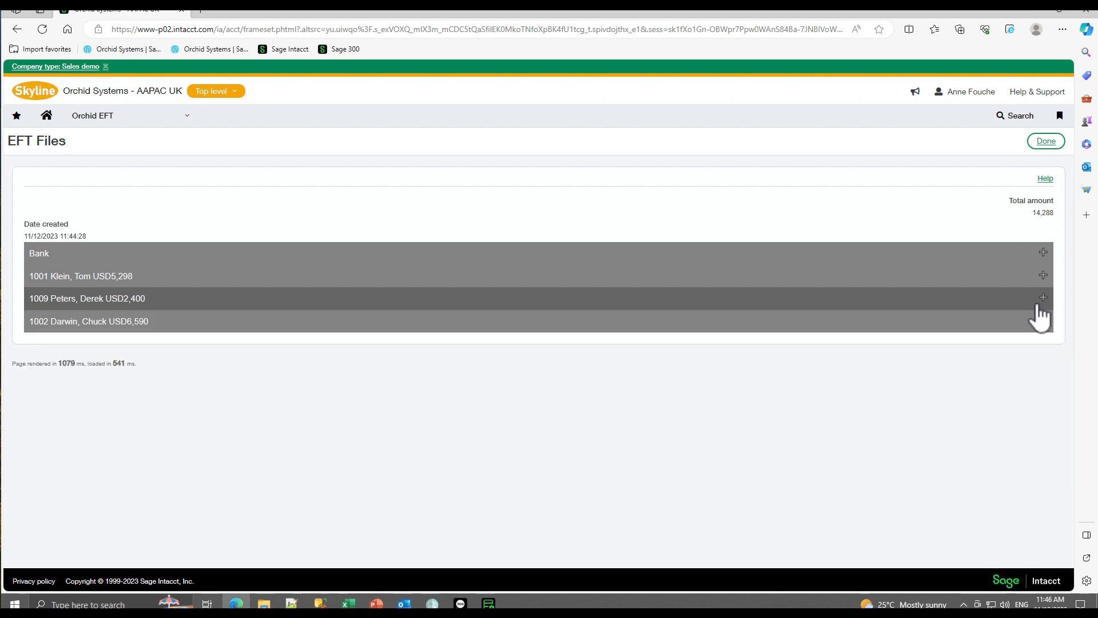
{"action": "left_click", "coordinate": [1041, 322]}
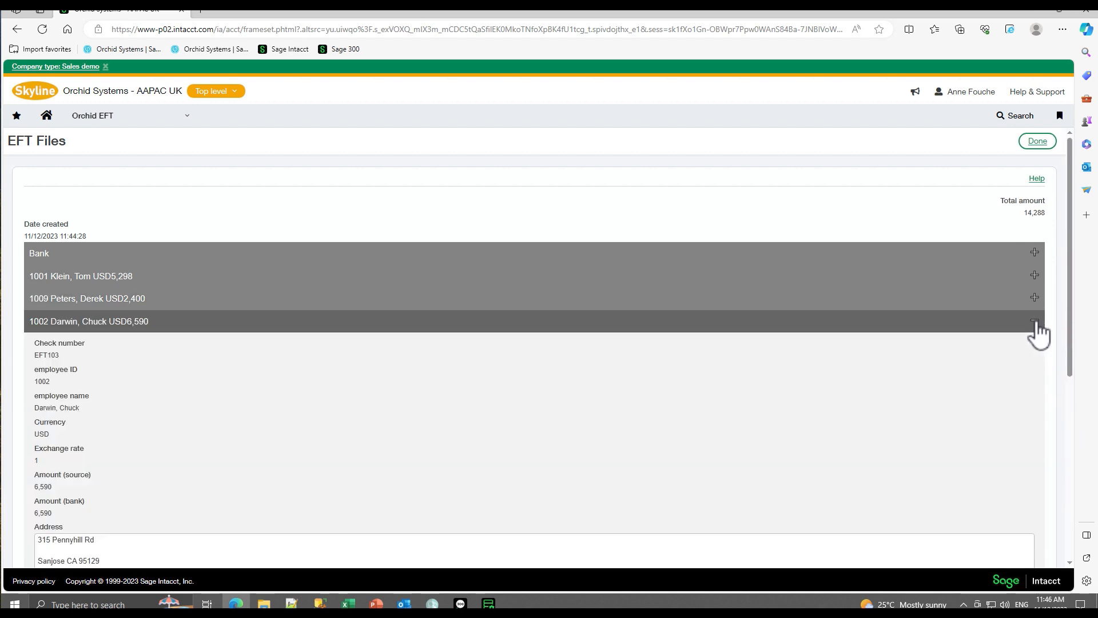
{"action": "left_click", "coordinate": [1039, 331]}
{"action": "left_click", "coordinate": [1045, 143]}
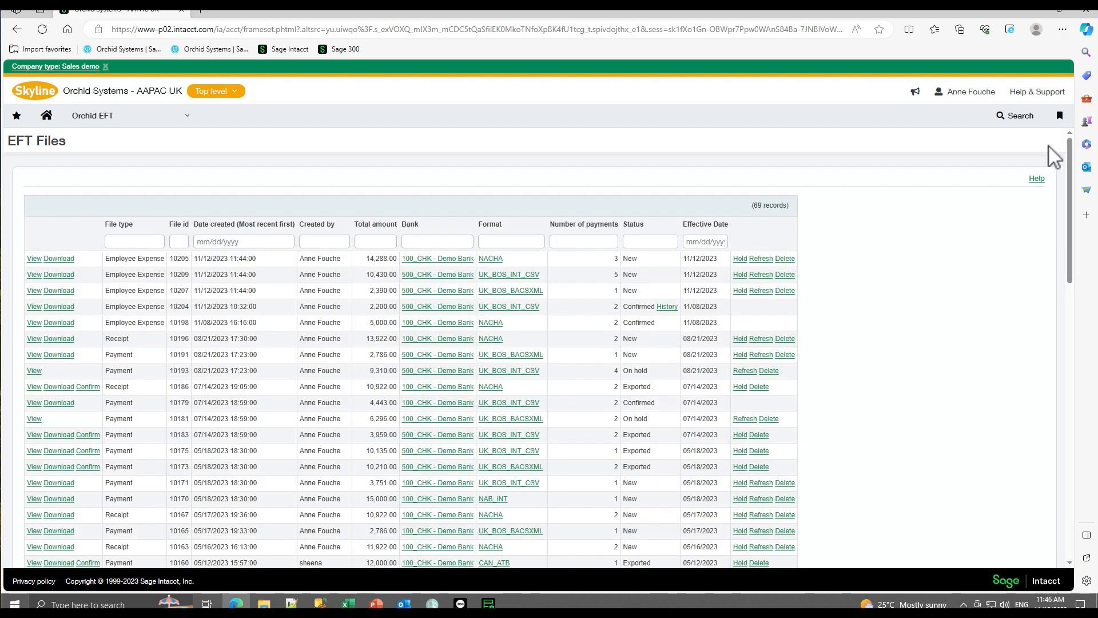
- Download the newest NACHA employee expense file and check the exported text file's contents in Notepad
{"action": "left_click", "coordinate": [59, 259]}
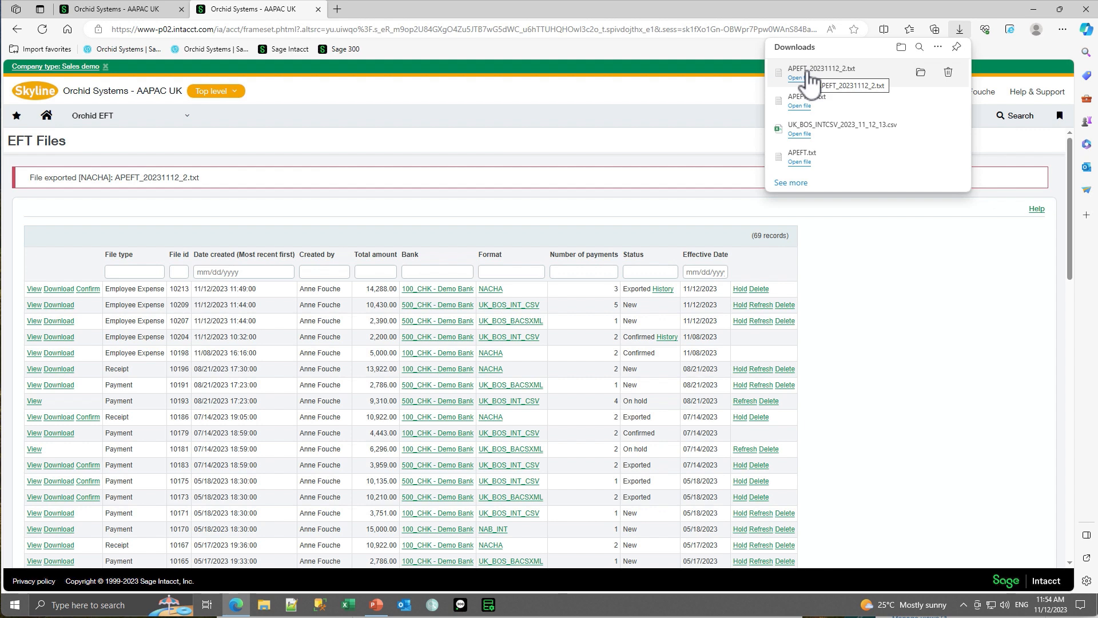
{"action": "left_click", "coordinate": [805, 79]}
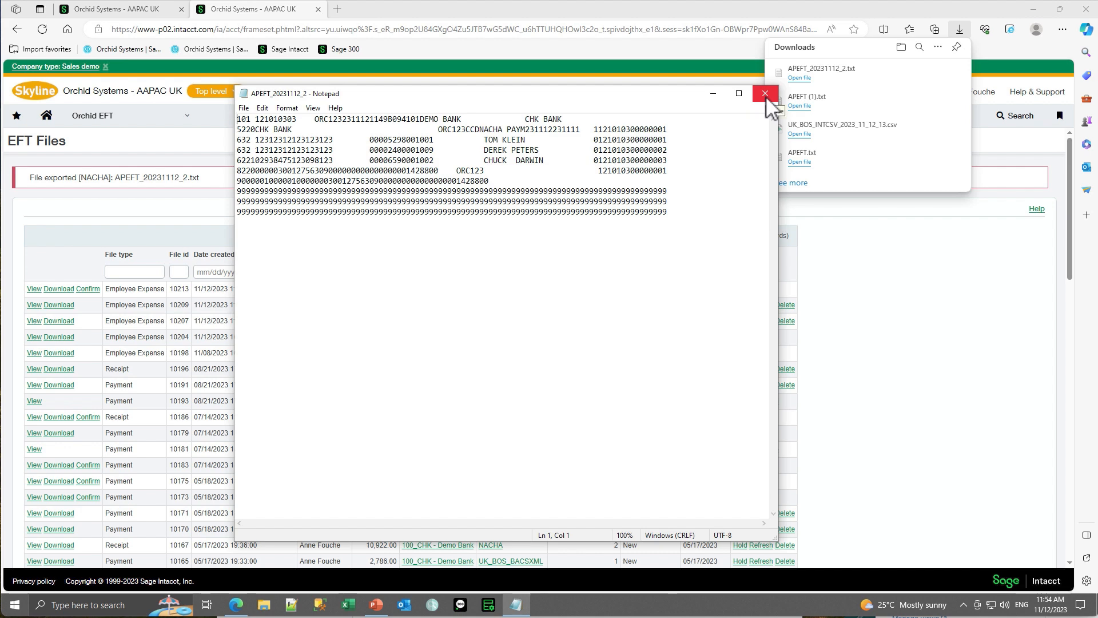
{"action": "left_click", "coordinate": [766, 95]}
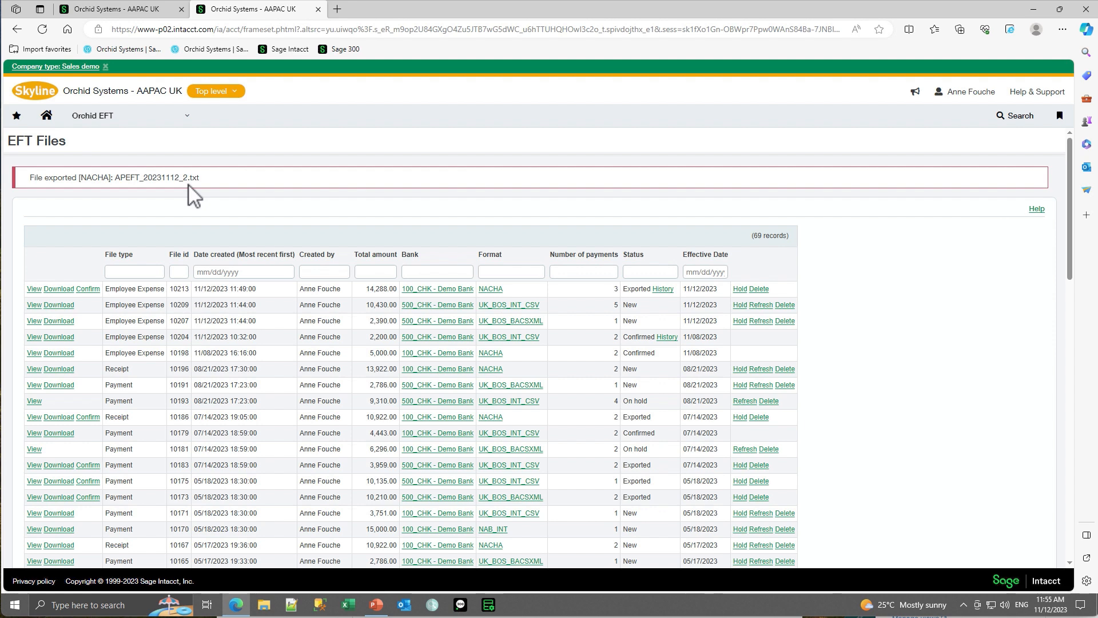
- Download the new UK_BOS_INT_CSV employee expense file and check the exported CSV in Excel
{"action": "left_click", "coordinate": [58, 305]}
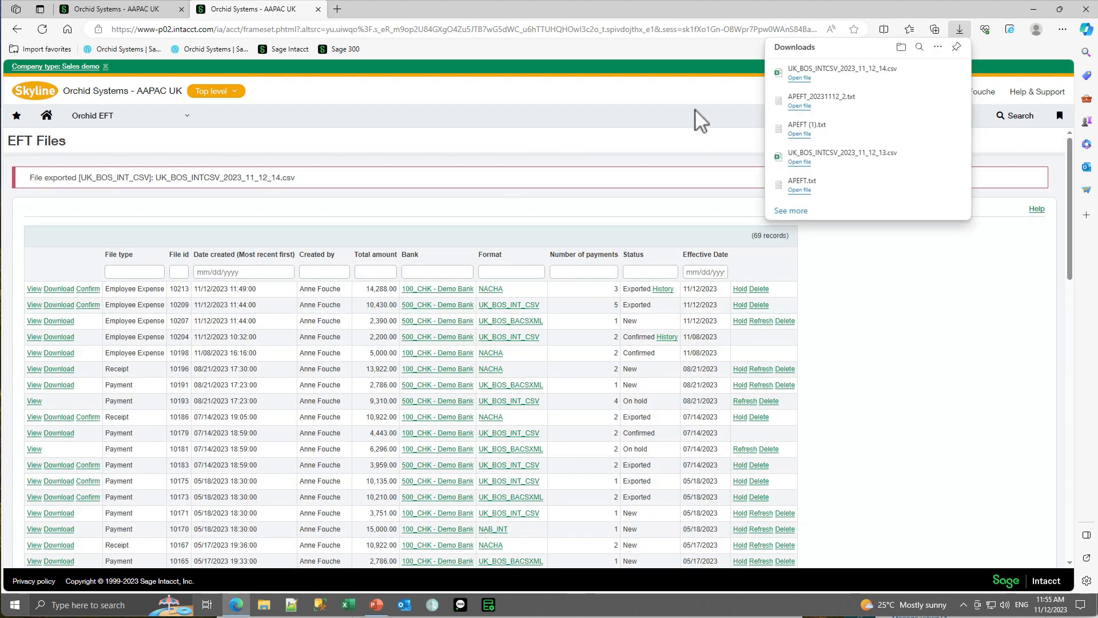
{"action": "left_click", "coordinate": [809, 77]}
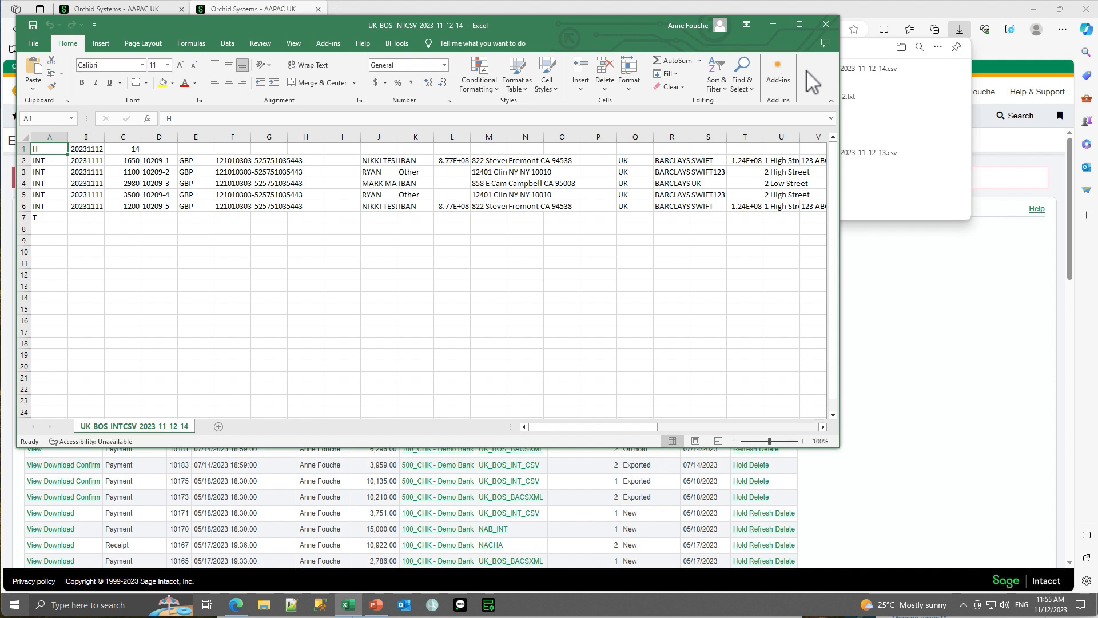
{"action": "left_click", "coordinate": [824, 25]}
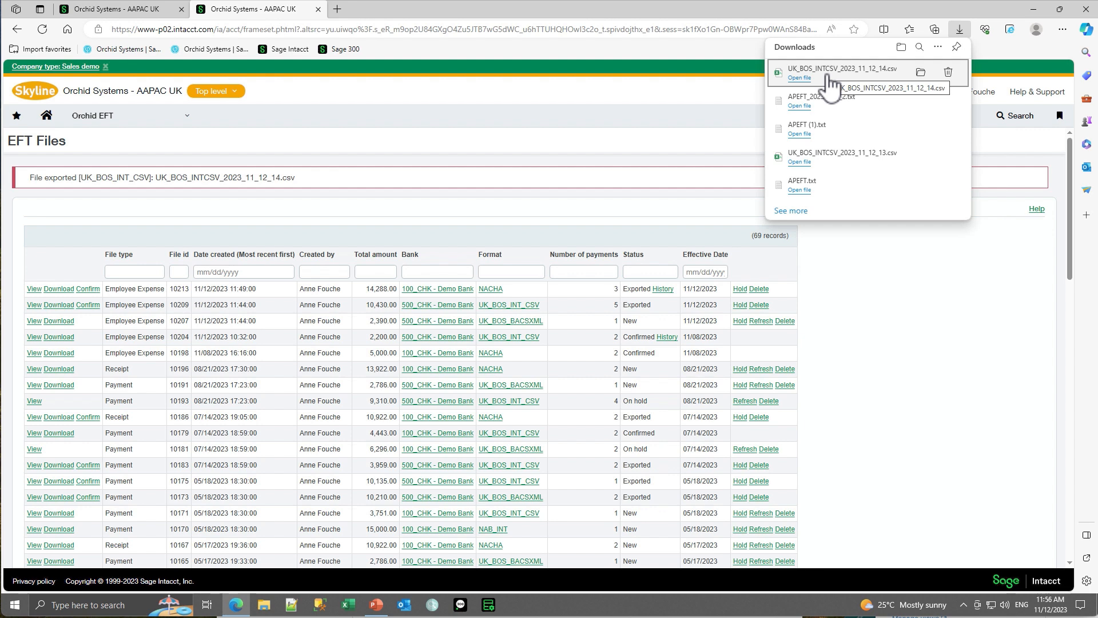
{"action": "left_click", "coordinate": [645, 93]}
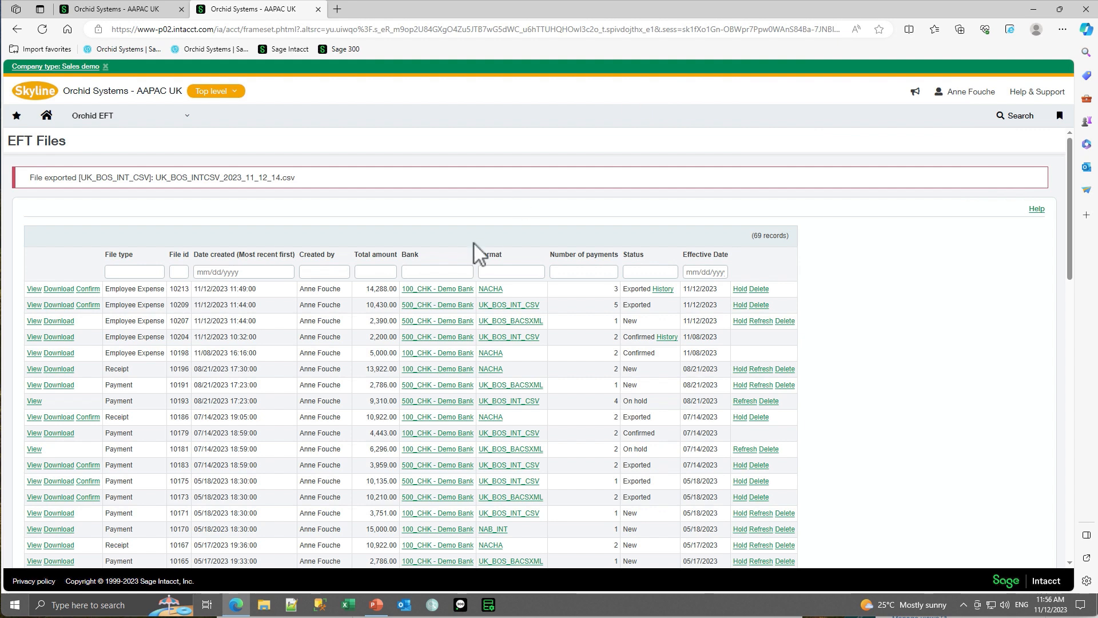
- Put the exported UK_BOS_INT_CSV employee expense file on hold, and view its 500_CHK EFT bank setup before returning to the file list
{"action": "left_click", "coordinate": [740, 306]}
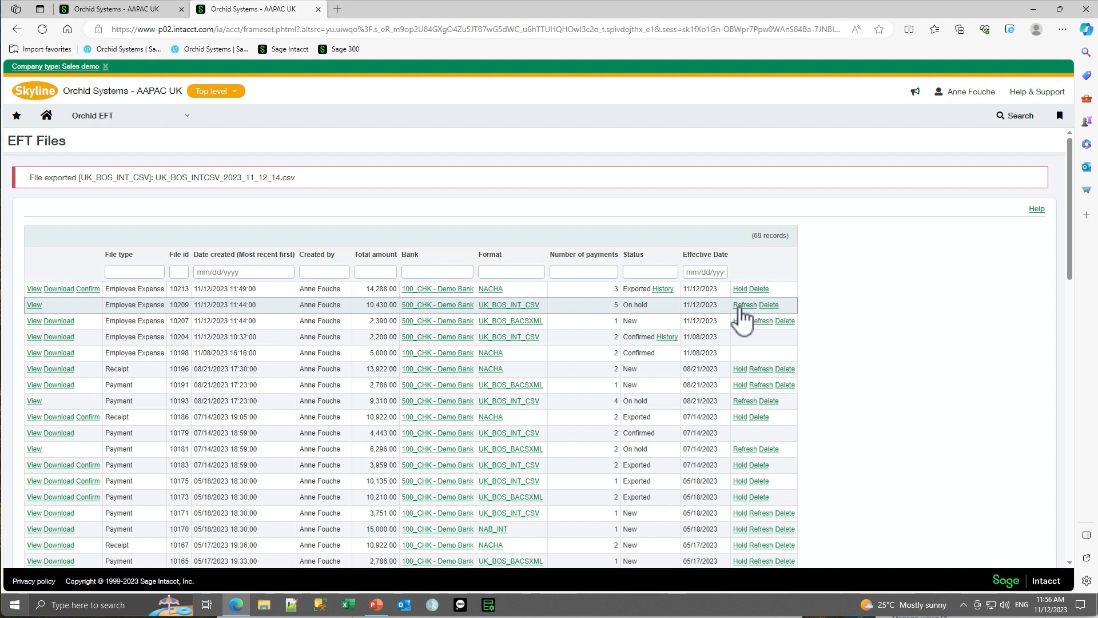
{"action": "left_click", "coordinate": [432, 308]}
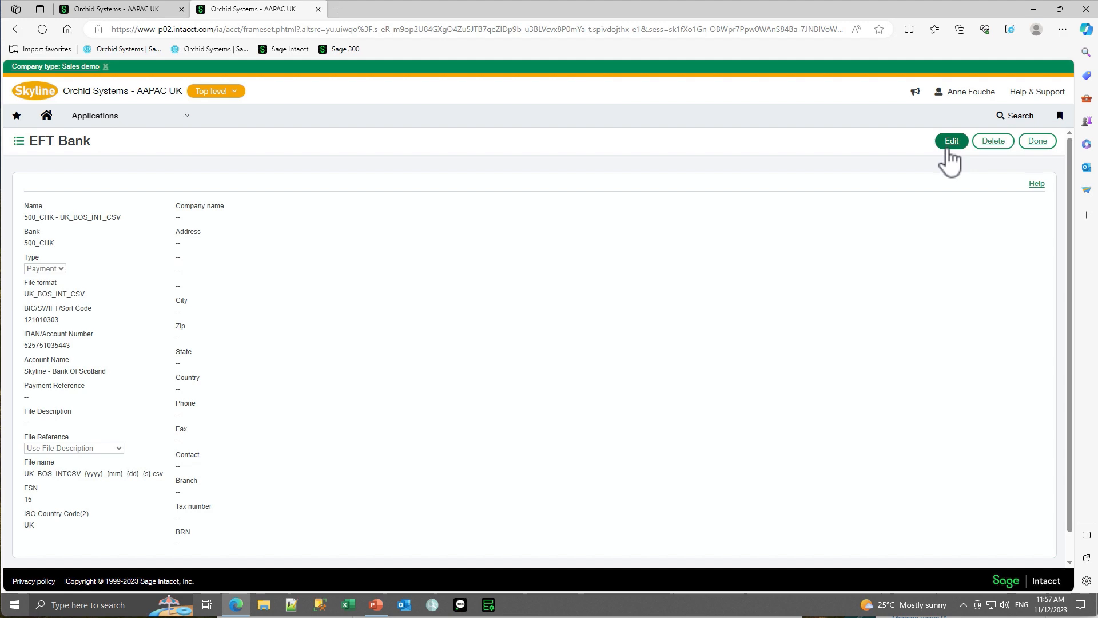
{"action": "left_click", "coordinate": [107, 12]}
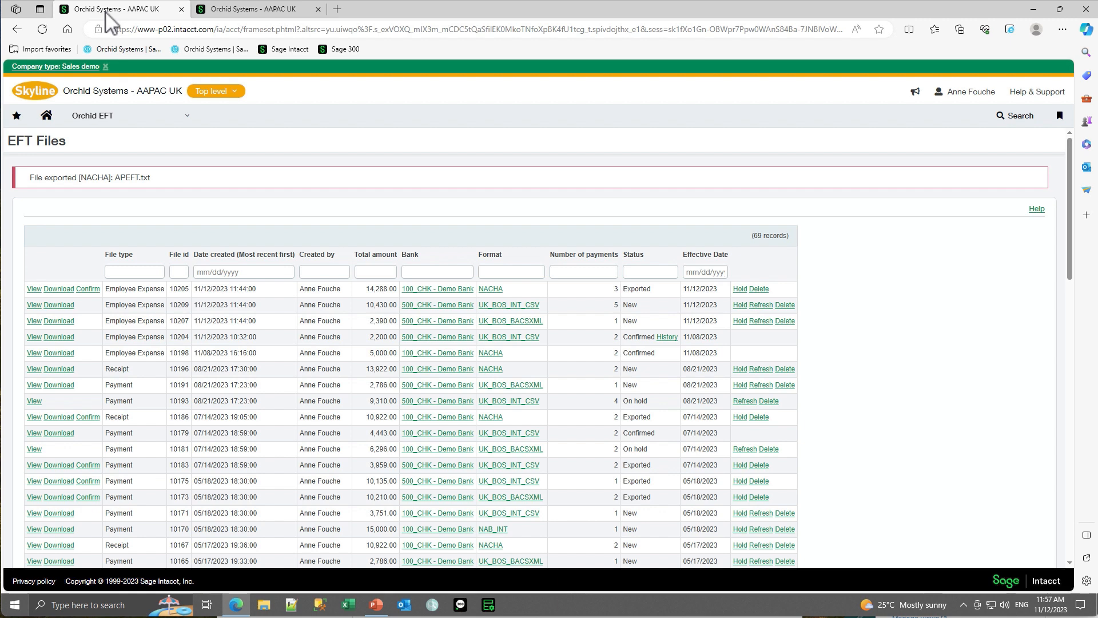
- View the payments in the UK_BOS_INT_CSV employee expense file created at 11:44, and open the first paid employee's record for editing
{"action": "left_click", "coordinate": [31, 308]}
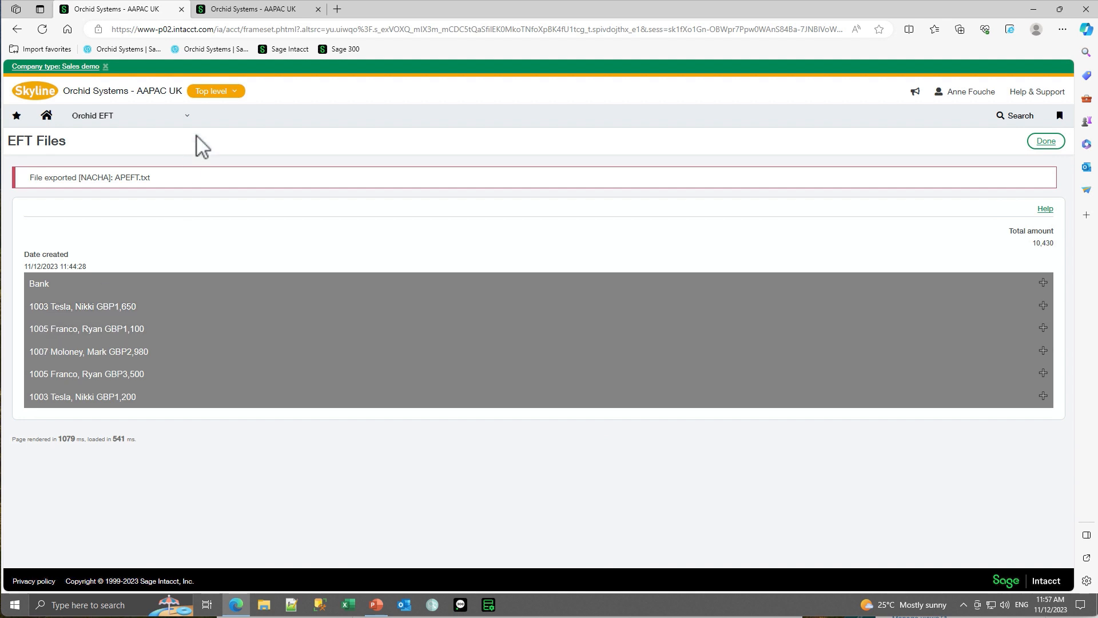
{"action": "left_click", "coordinate": [188, 121]}
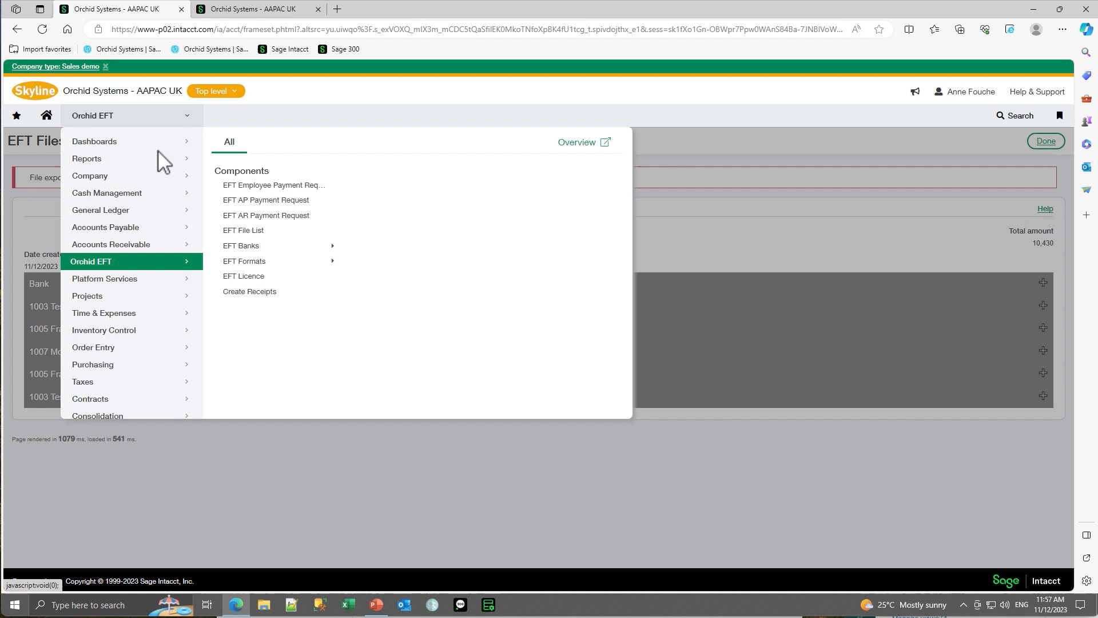
{"action": "left_click", "coordinate": [113, 318]}
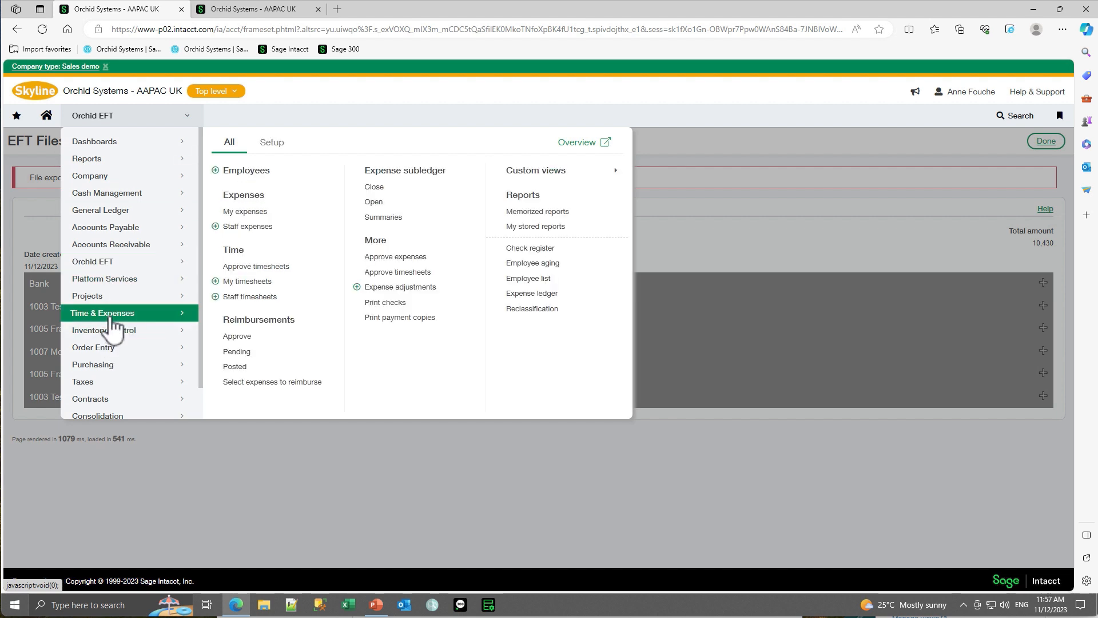
{"action": "left_click", "coordinate": [240, 174]}
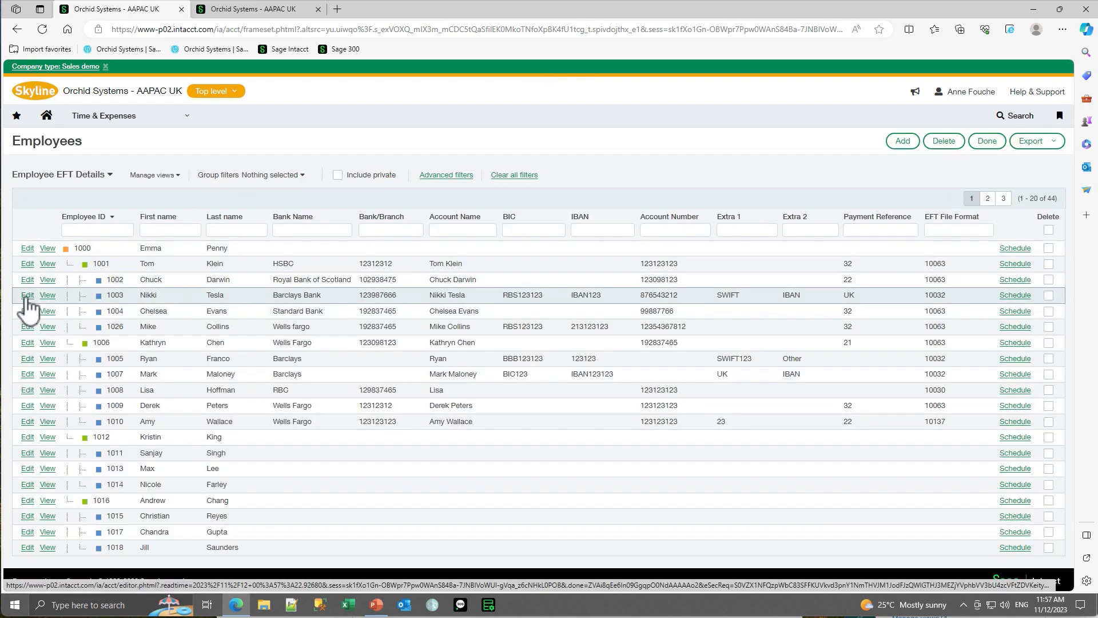
{"action": "left_click", "coordinate": [27, 299]}
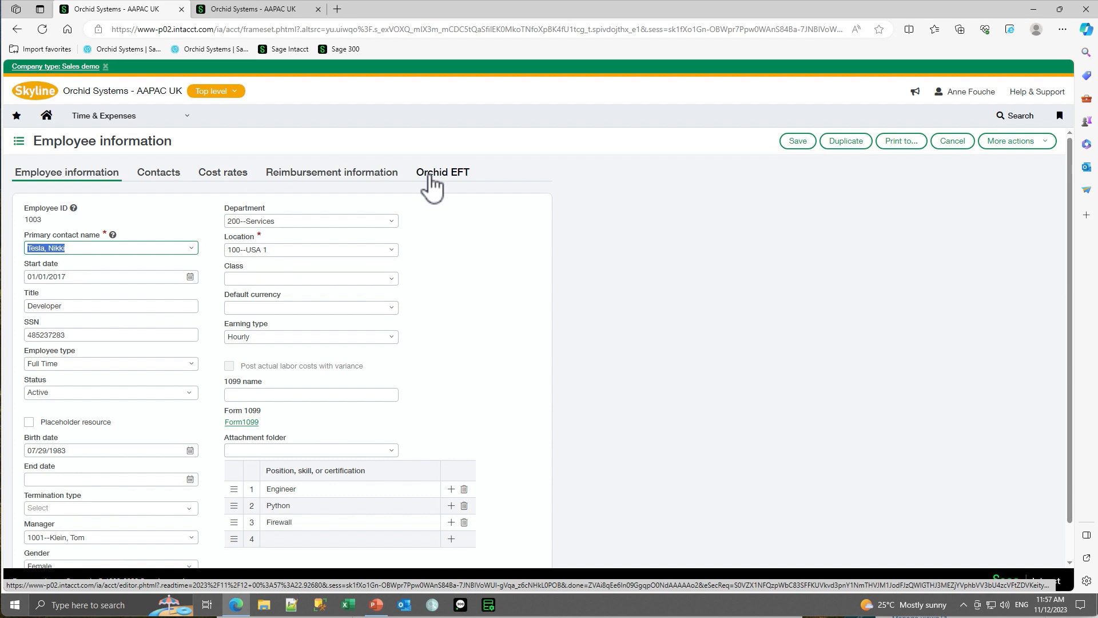
- Review the employee's Orchid EFT bank details and select UK_BOS_INT_CSV as the EFT File Format
{"action": "left_click", "coordinate": [433, 185]}
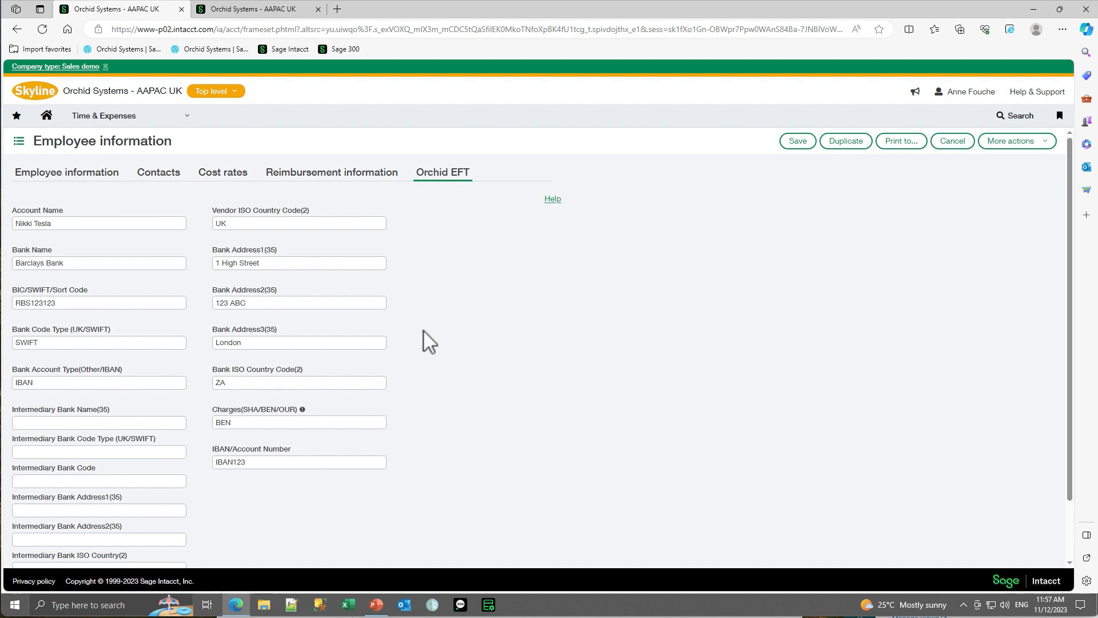
{"action": "scroll", "coordinate": [422, 338], "scroll_direction": "down", "scroll_amount": 2}
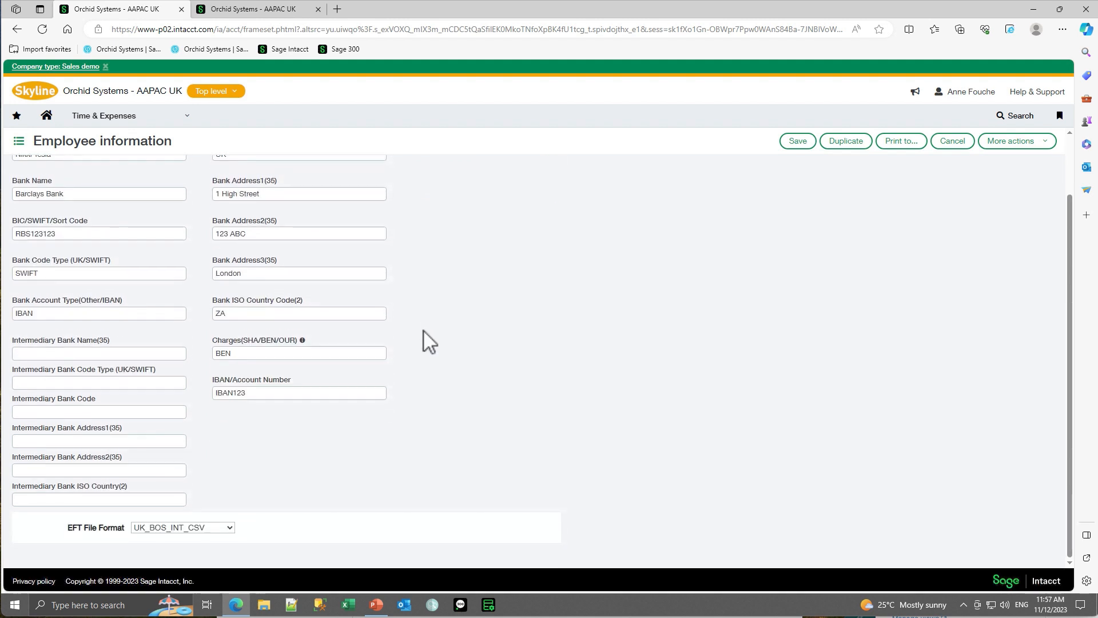
{"action": "left_click", "coordinate": [230, 527]}
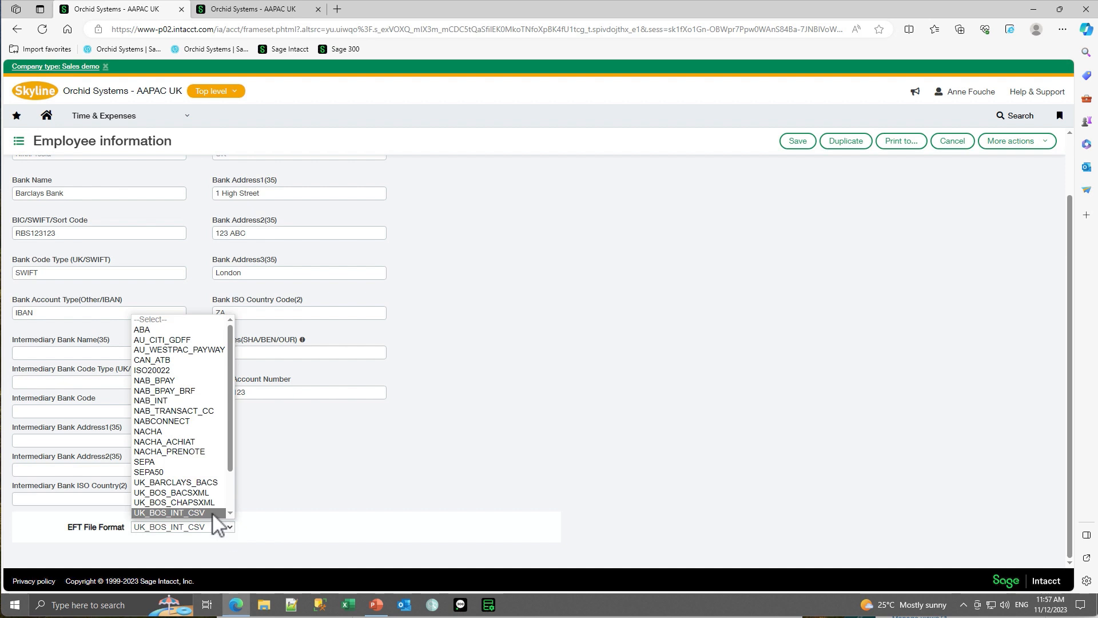
{"action": "left_click", "coordinate": [212, 513]}
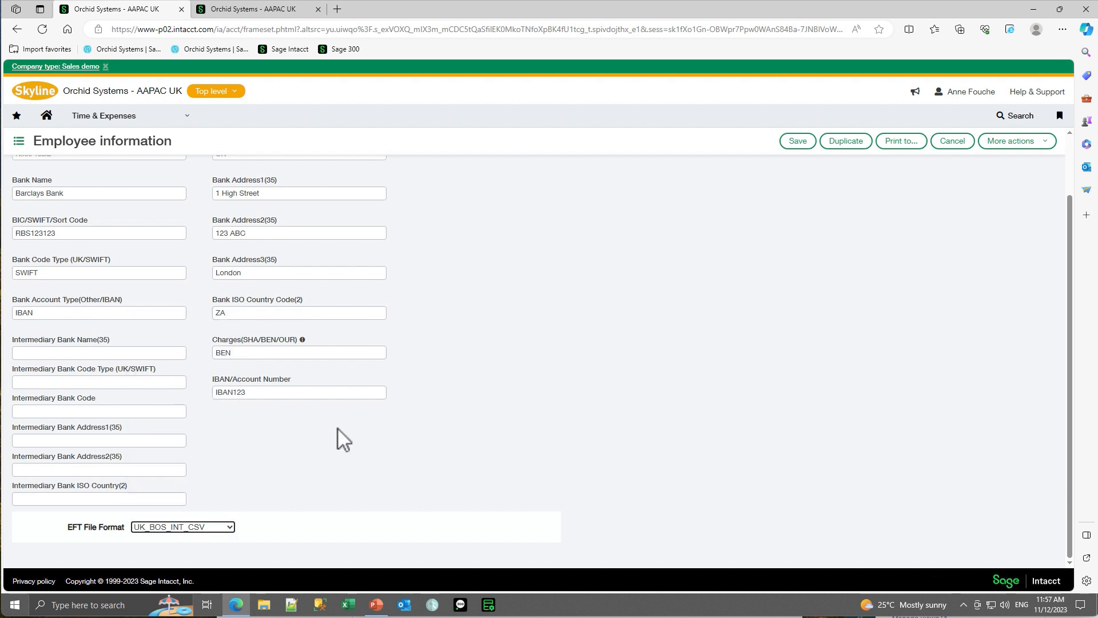
- Change the employee's BIC/SWIFT/Sort Code to RBS123126, check the explanation of the Charges options, and save the record
{"action": "scroll", "coordinate": [342, 440], "scroll_direction": "up", "scroll_amount": 2}
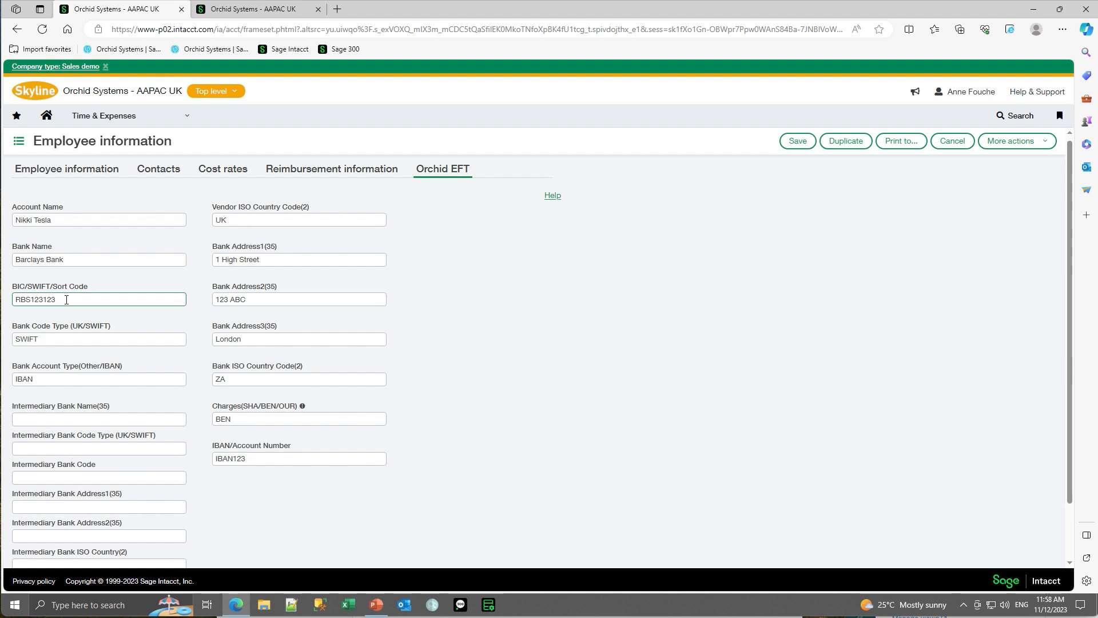
{"action": "type", "text": "6"}
{"action": "key", "text": "Tab"}
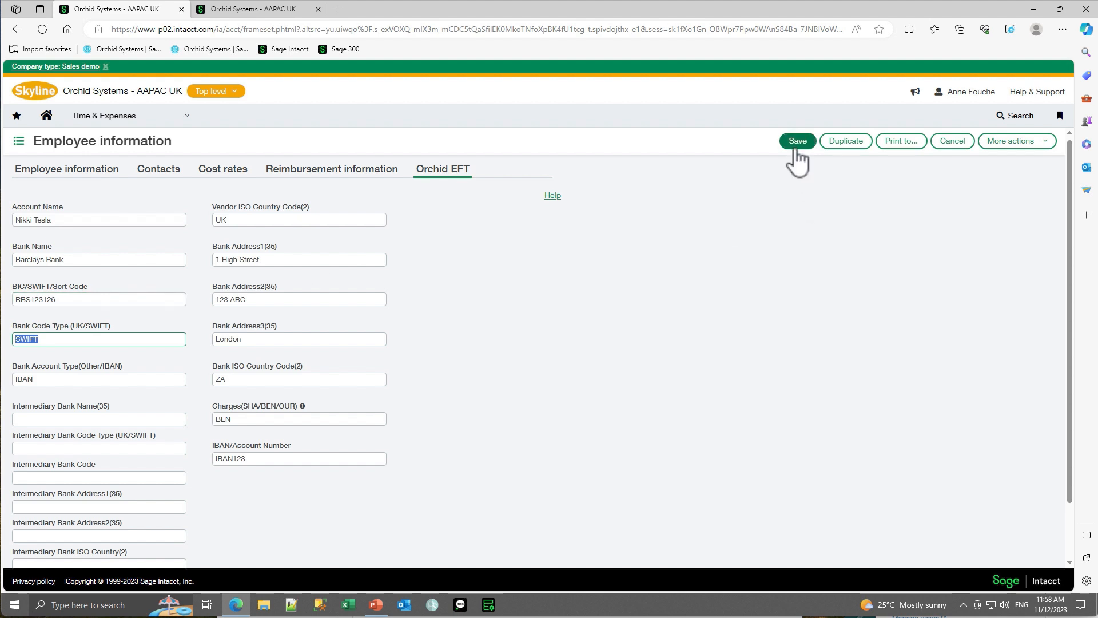
{"action": "mouse_move", "coordinate": [302, 407]}
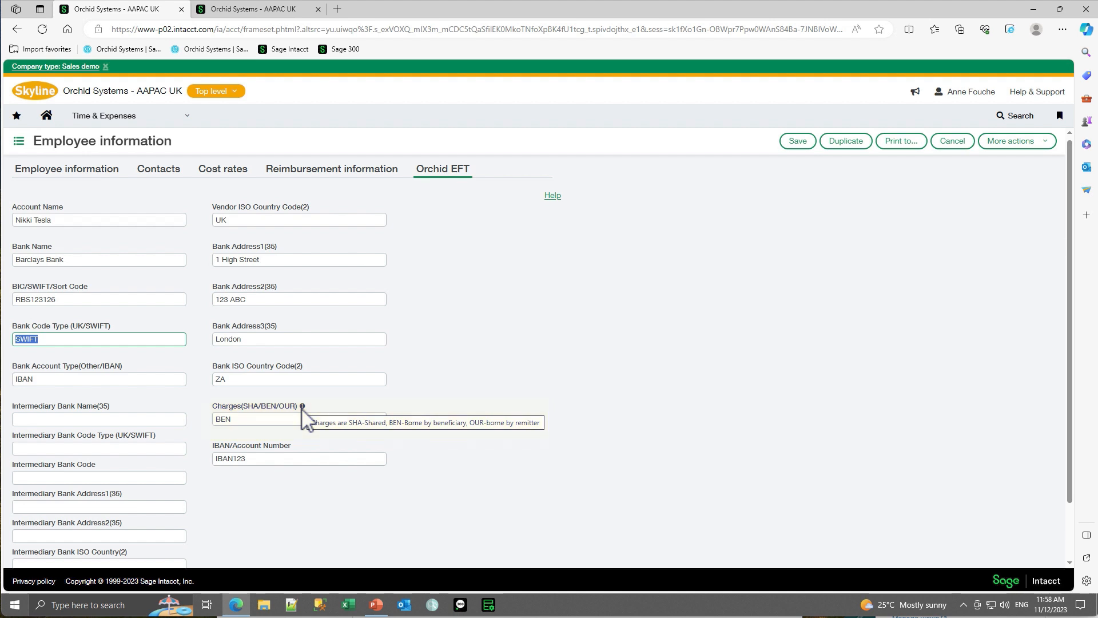
{"action": "left_click", "coordinate": [796, 140]}
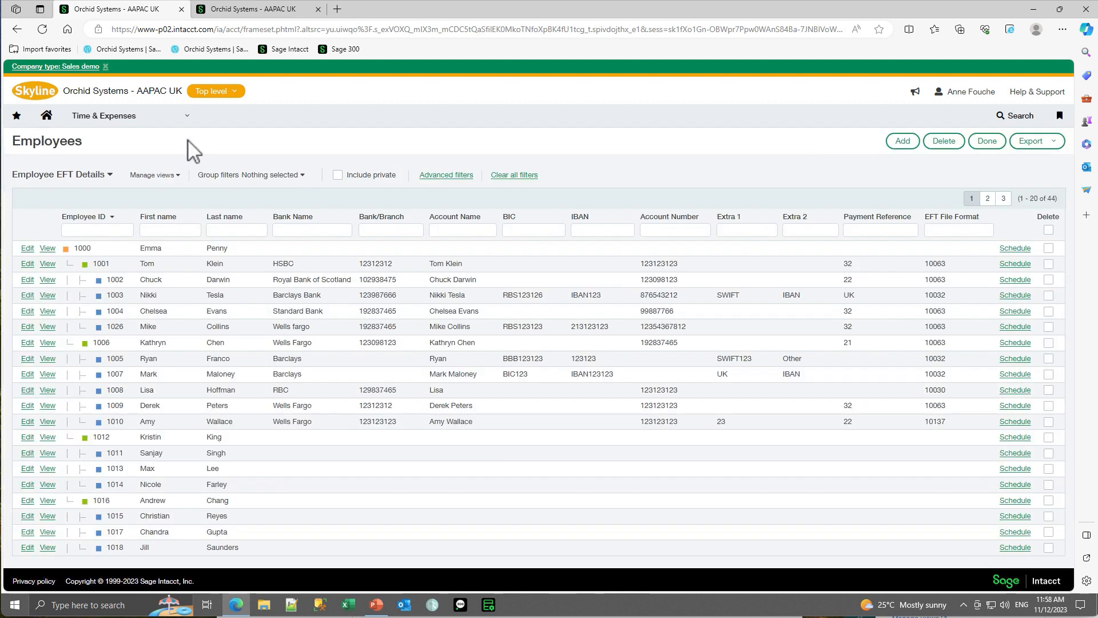
- Refresh the on-hold UK_BOS_INT_CSV employee expense file in the EFT file list and show the refreshed file's history
{"action": "left_click", "coordinate": [187, 120]}
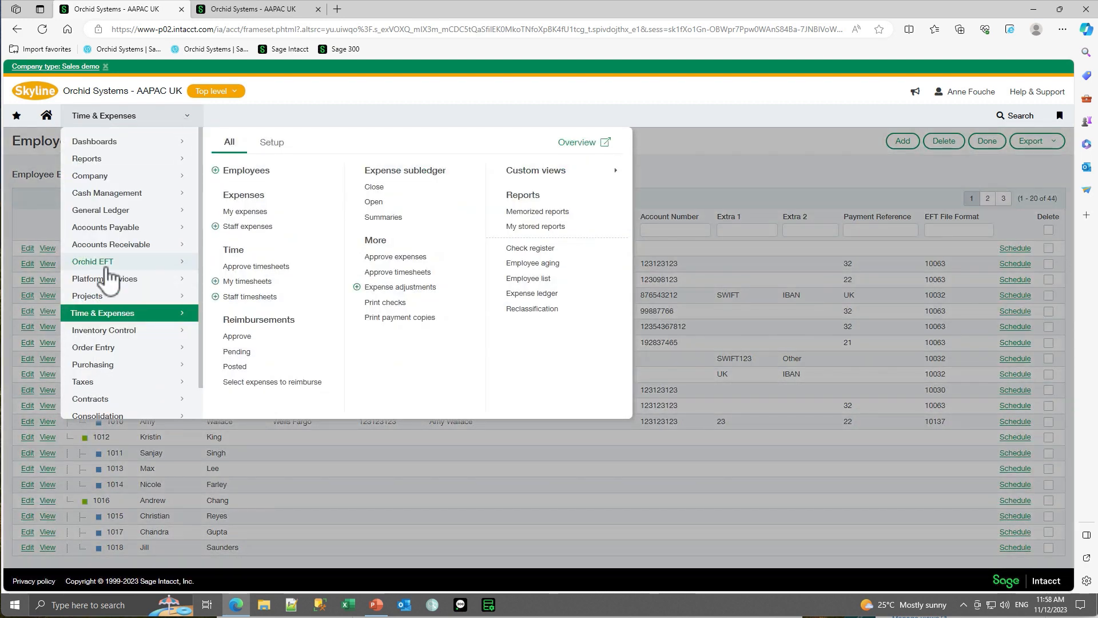
{"action": "left_click", "coordinate": [169, 263]}
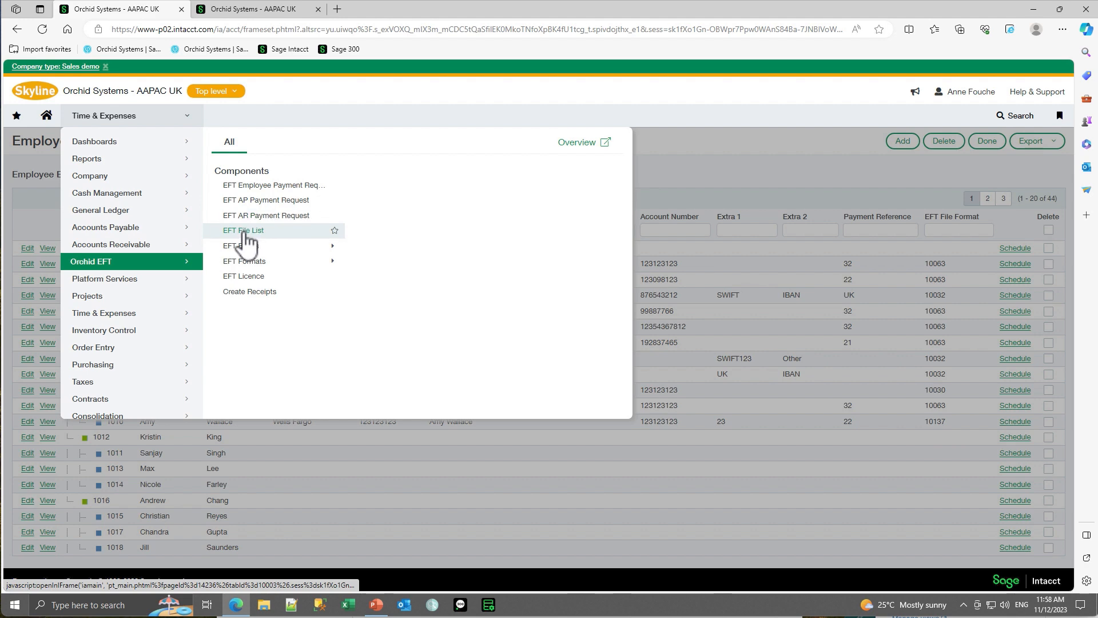
{"action": "left_click", "coordinate": [244, 231]}
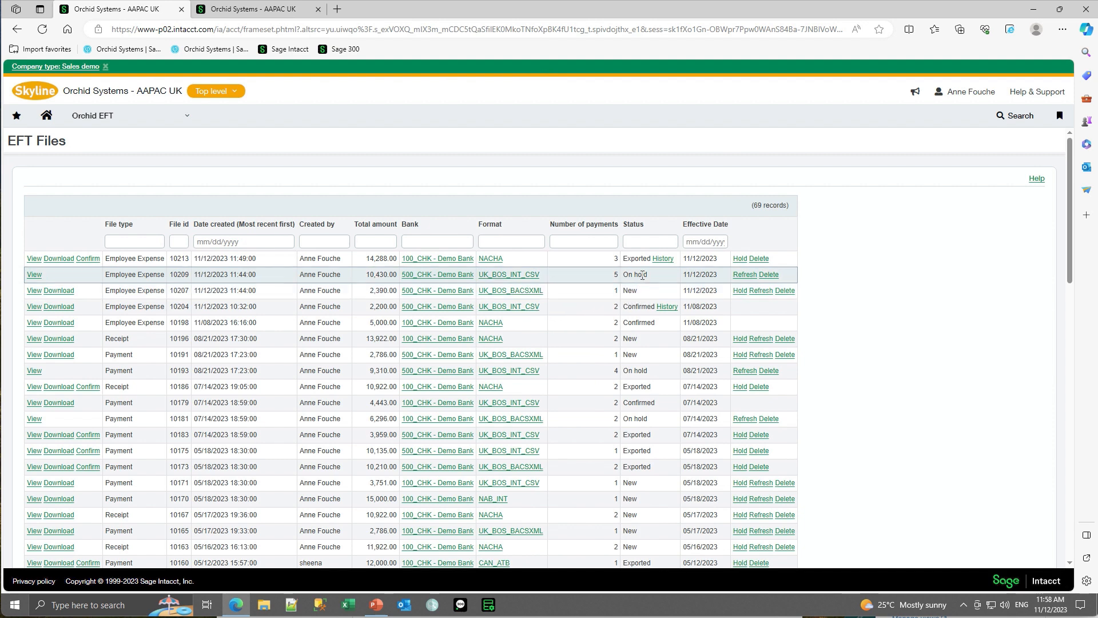
{"action": "left_click", "coordinate": [744, 275]}
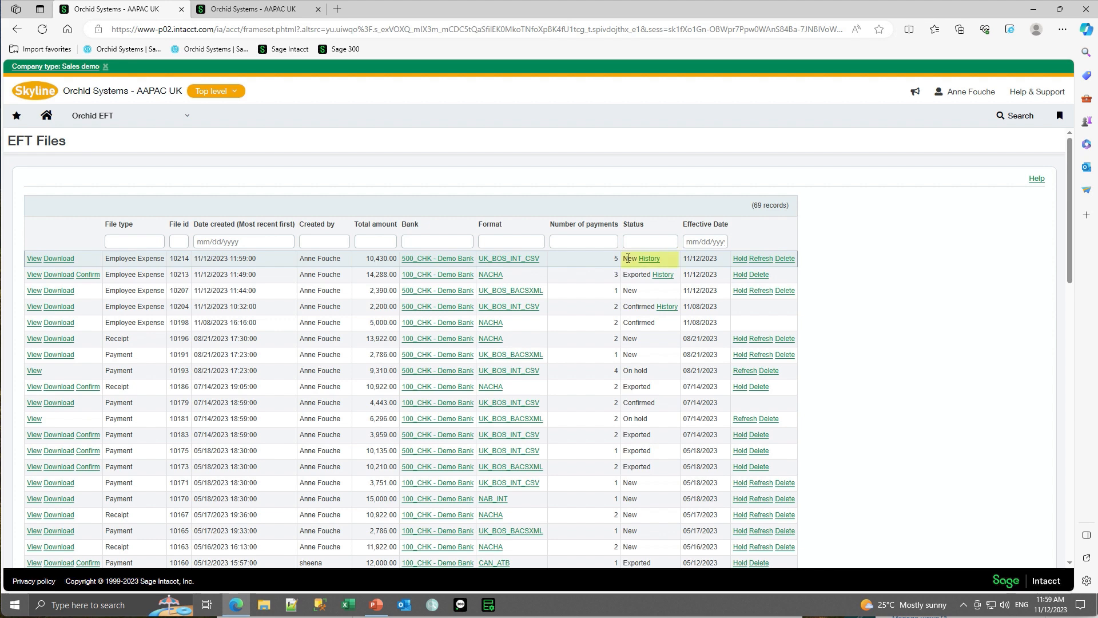
{"action": "left_click", "coordinate": [650, 259]}
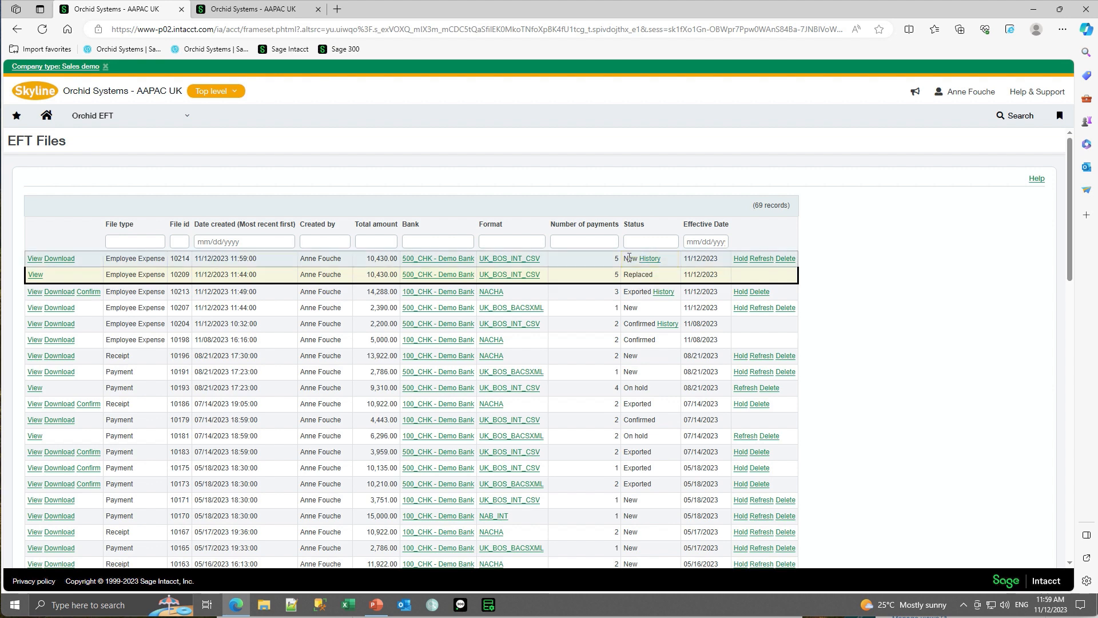
- Download the refreshed UK_BOS_INT_CSV employee expense file, and check its 500_CHK EFT bank setup before returning to the file list
{"action": "left_click", "coordinate": [55, 261]}
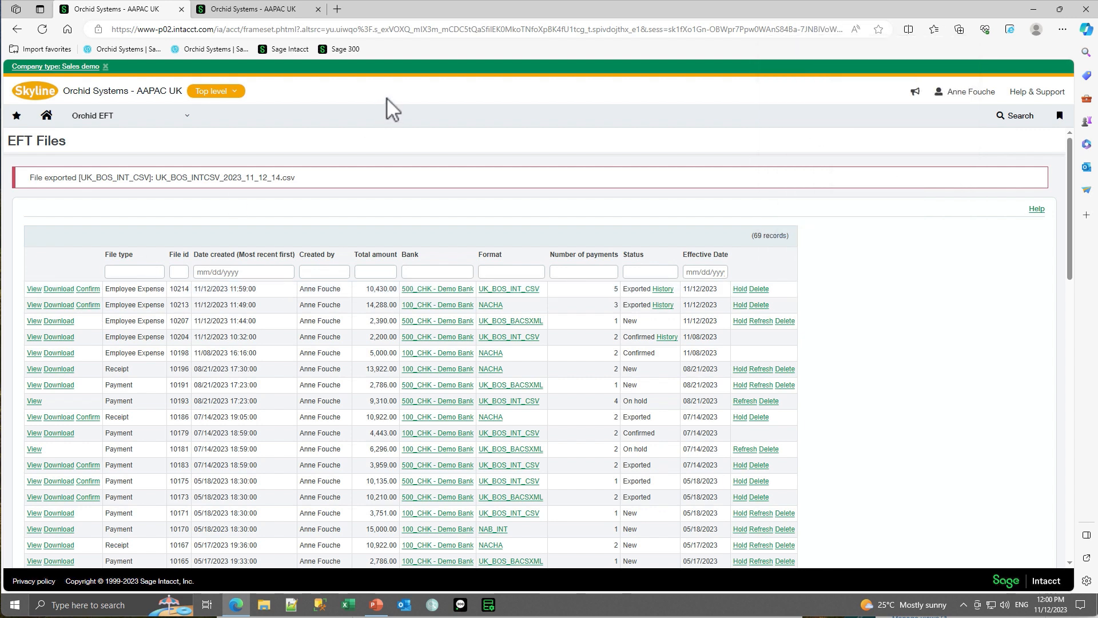
{"action": "left_click", "coordinate": [422, 294]}
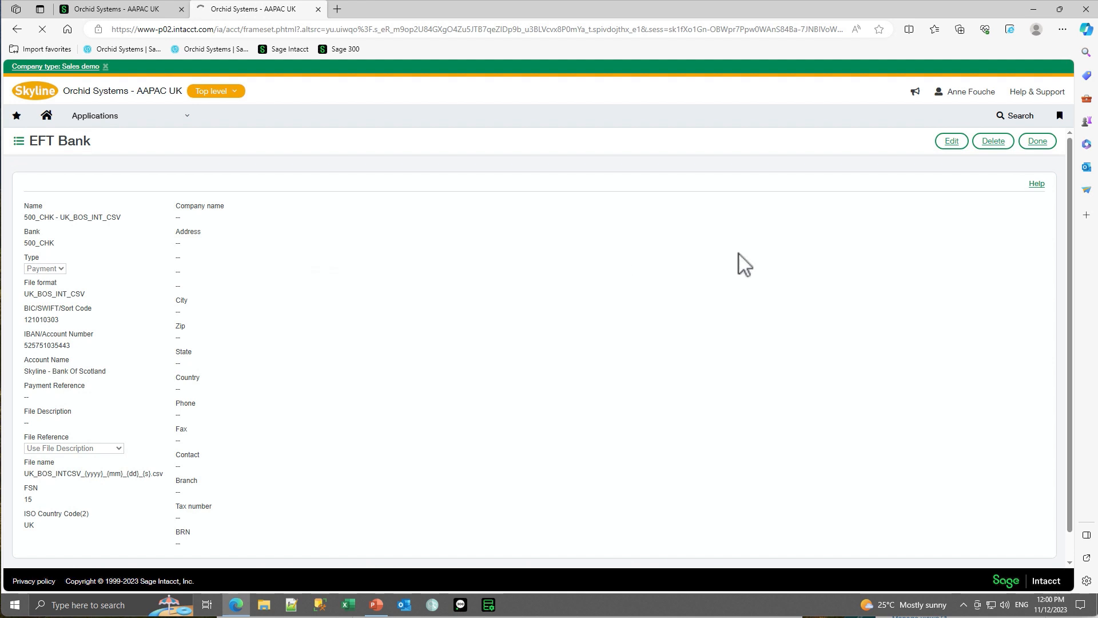
{"action": "left_click", "coordinate": [953, 143]}
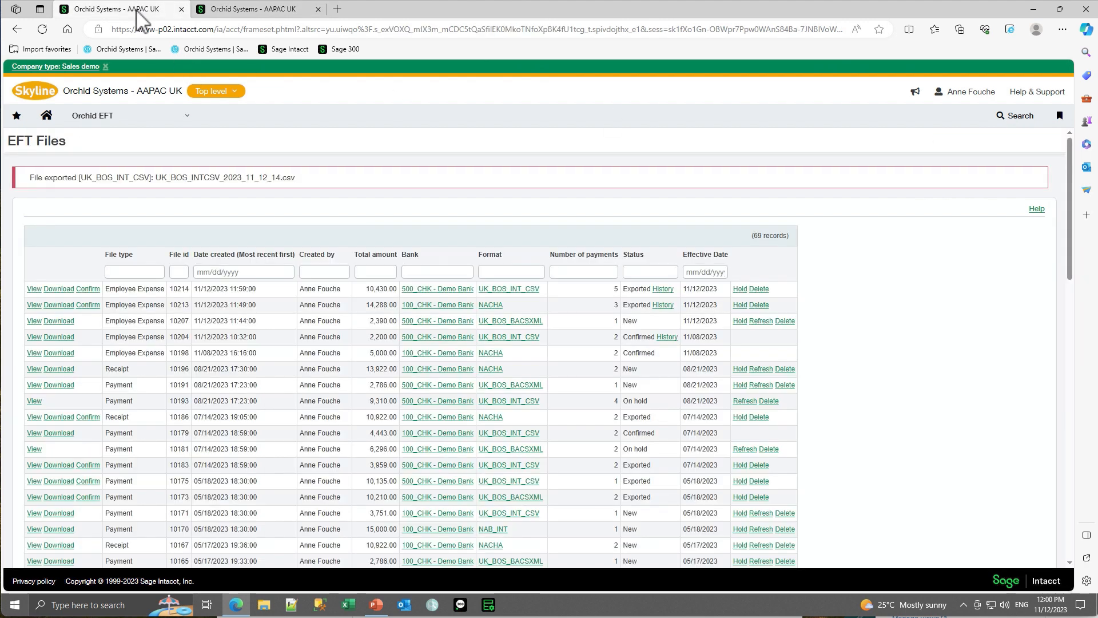
{"action": "left_click", "coordinate": [138, 9]}
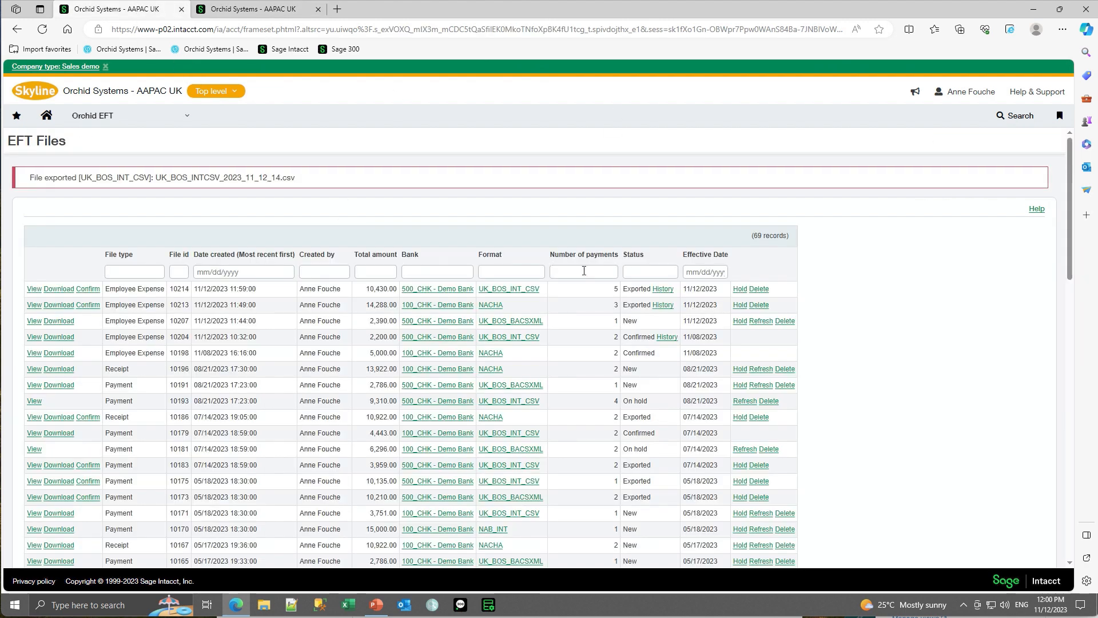
- View the UK_BOS_INT_CSV format definition of the newest employee expense file, and open the list of EFT formats
{"action": "left_click", "coordinate": [508, 290]}
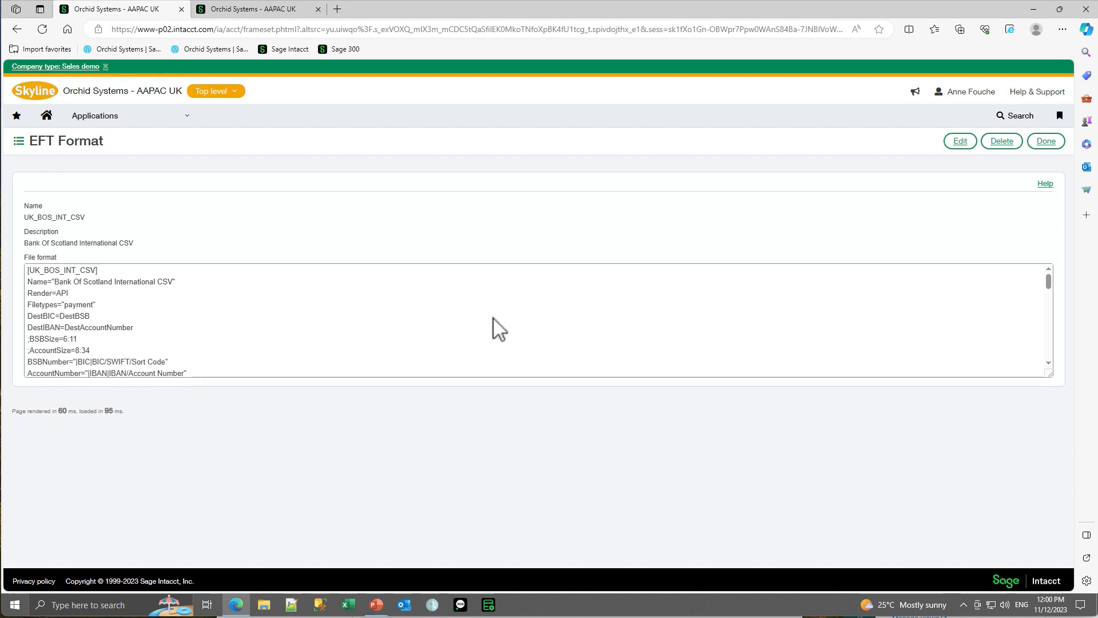
{"action": "left_click", "coordinate": [134, 121]}
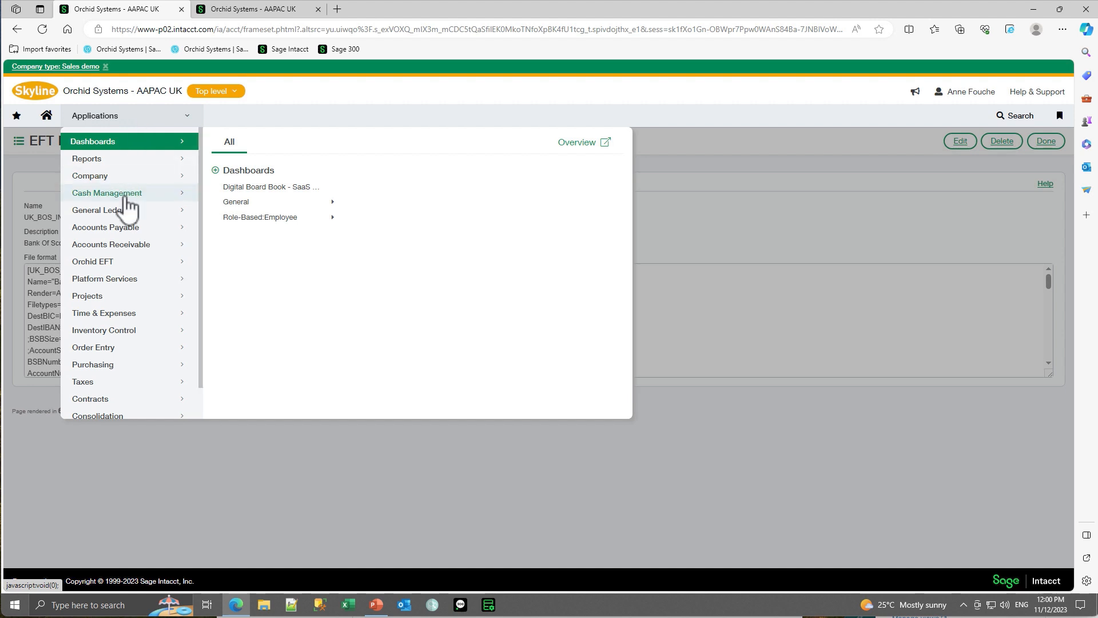
{"action": "left_click", "coordinate": [114, 264]}
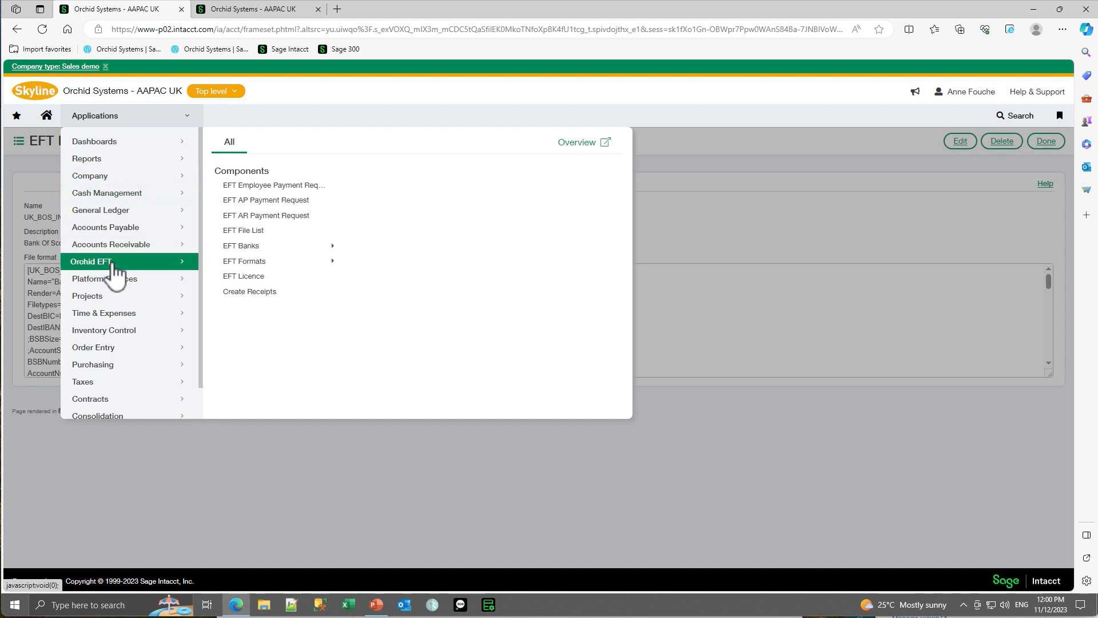
{"action": "left_click", "coordinate": [252, 264]}
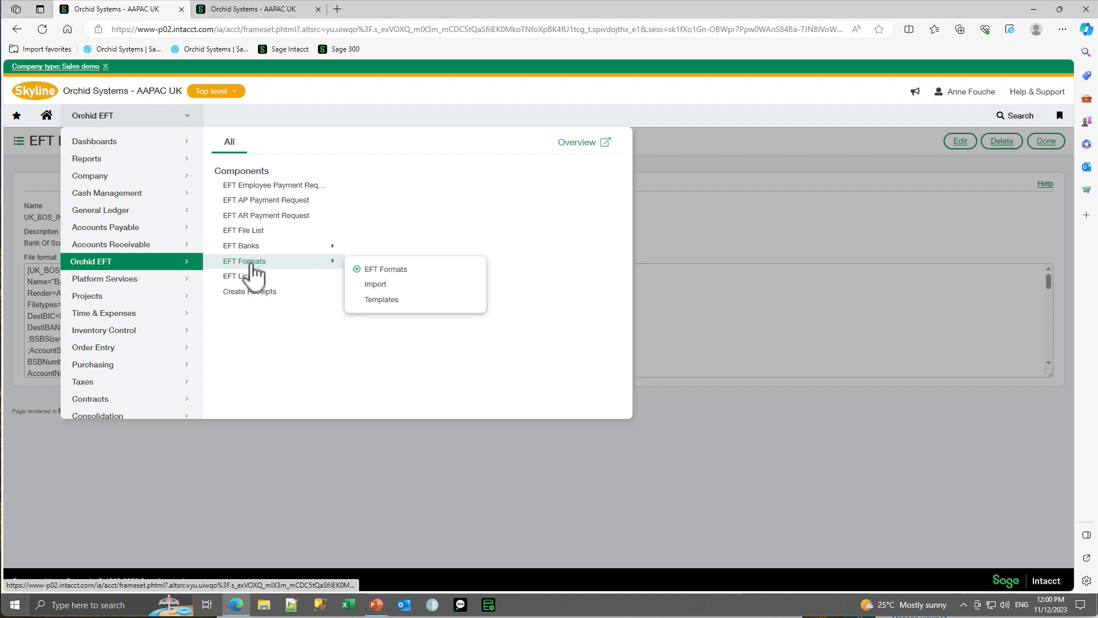
{"action": "left_click", "coordinate": [386, 274]}
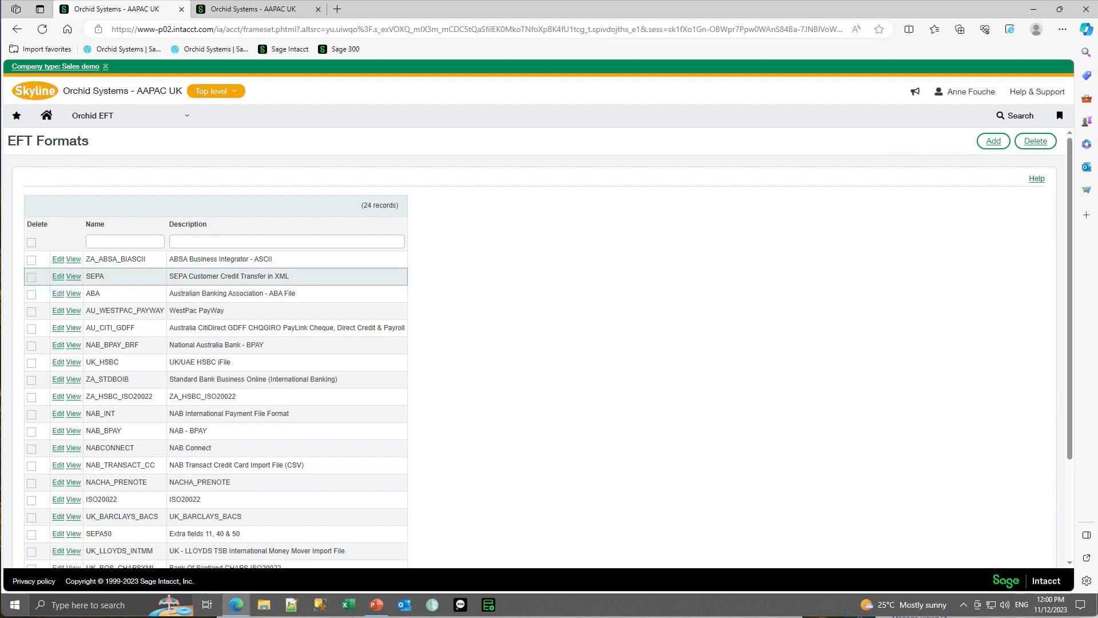
- Sort the EFT formats by name from A to Z, and open the UK_BOS_BACSXML format to view its definition before going back
{"action": "left_click", "coordinate": [103, 224]}
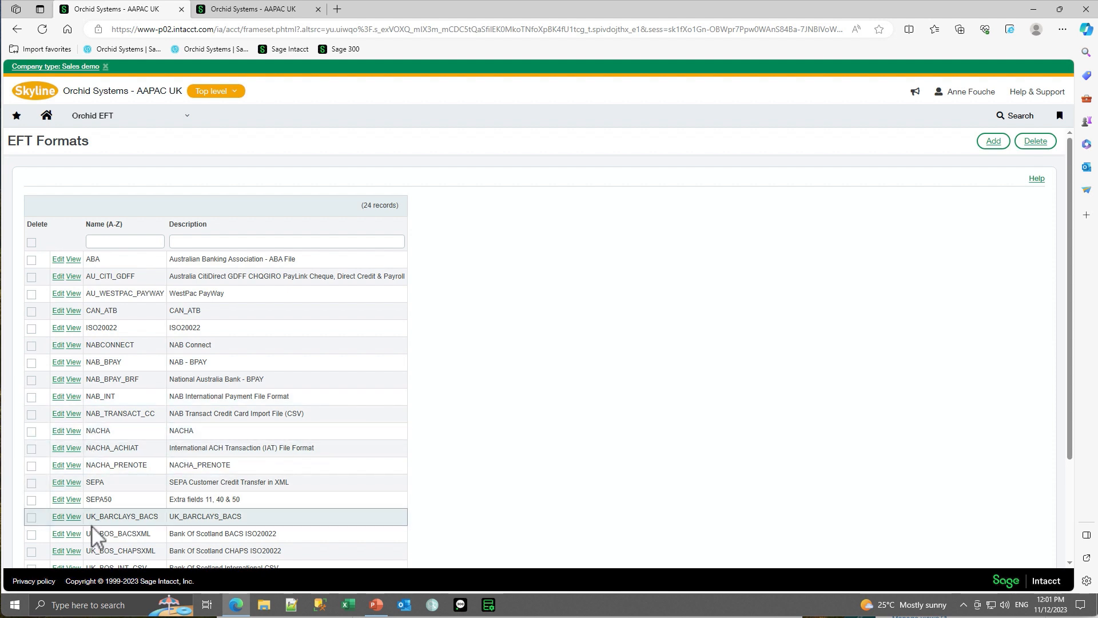
{"action": "scroll", "coordinate": [91, 526], "scroll_direction": "down", "scroll_amount": 1}
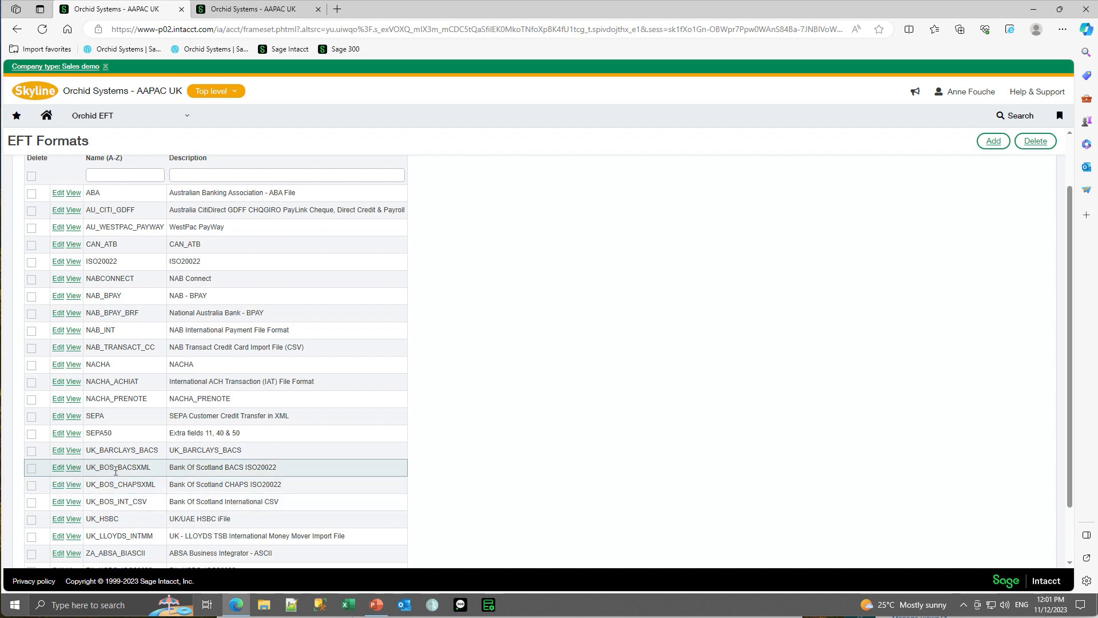
{"action": "left_click", "coordinate": [58, 468]}
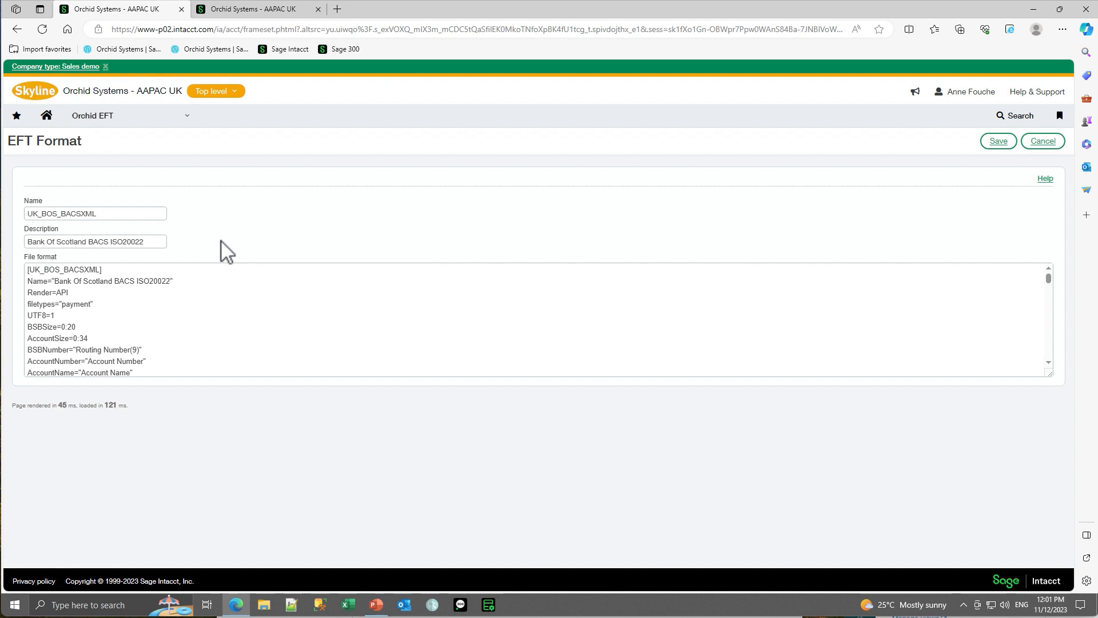
{"action": "left_click", "coordinate": [16, 29]}
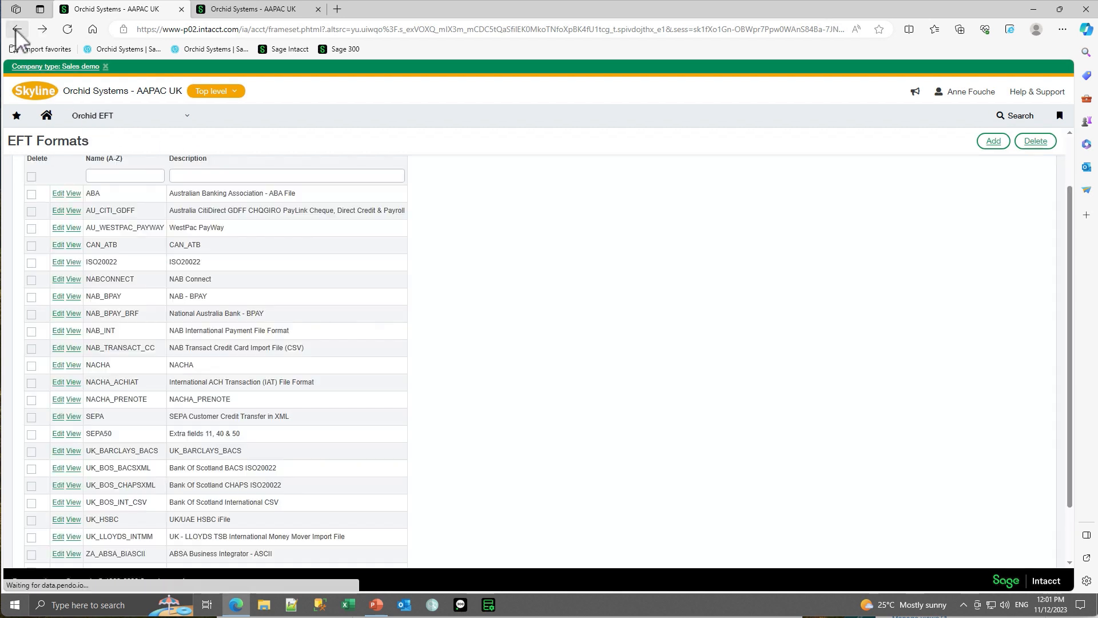
{"action": "left_click", "coordinate": [17, 30]}
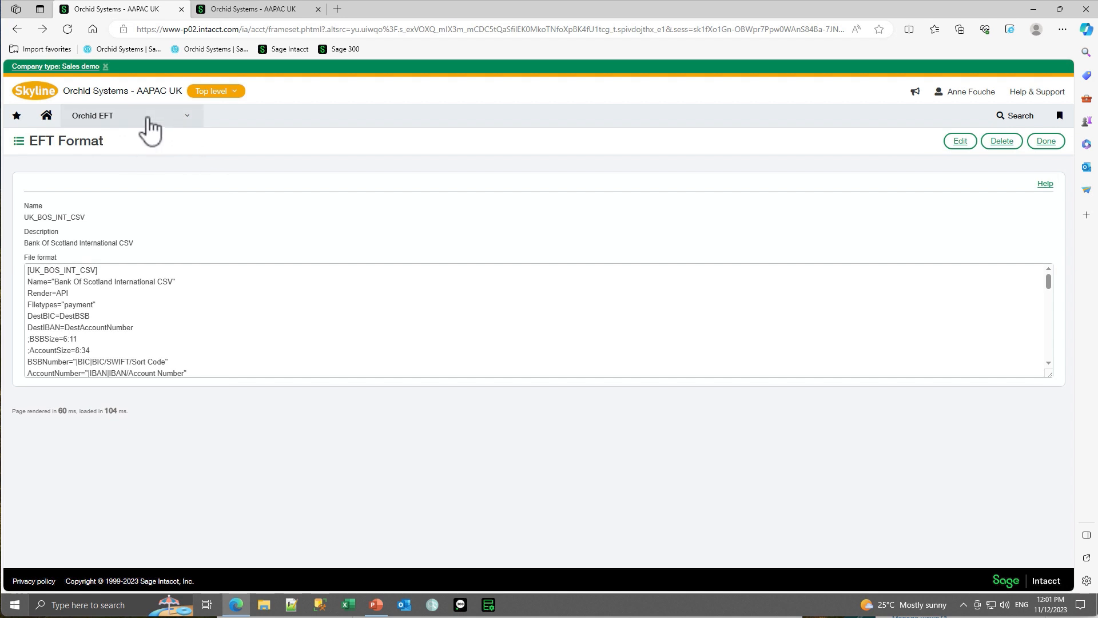
- Open the list of EFT banks to review the formats and file names set up for each bank
{"action": "left_click", "coordinate": [188, 119]}
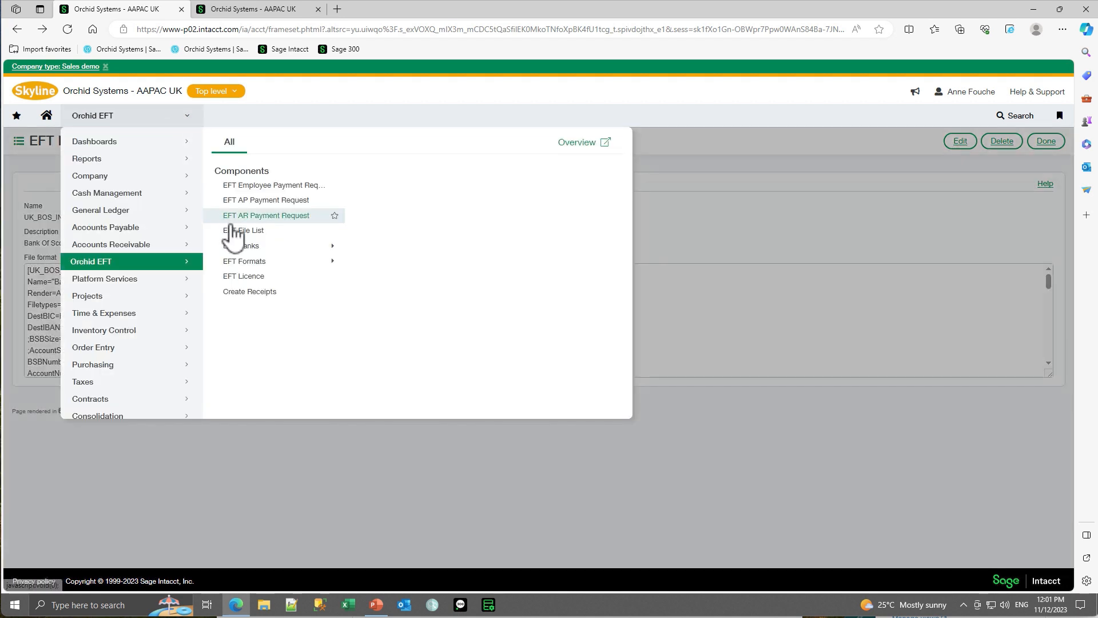
{"action": "mouse_move", "coordinate": [242, 254]}
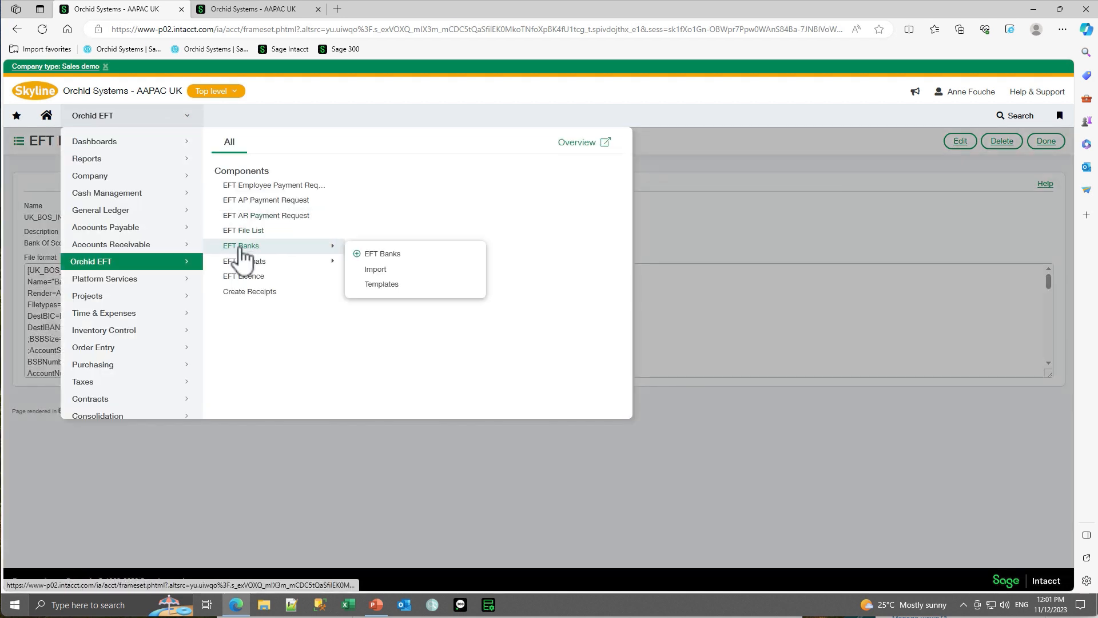
{"action": "left_click", "coordinate": [399, 267]}
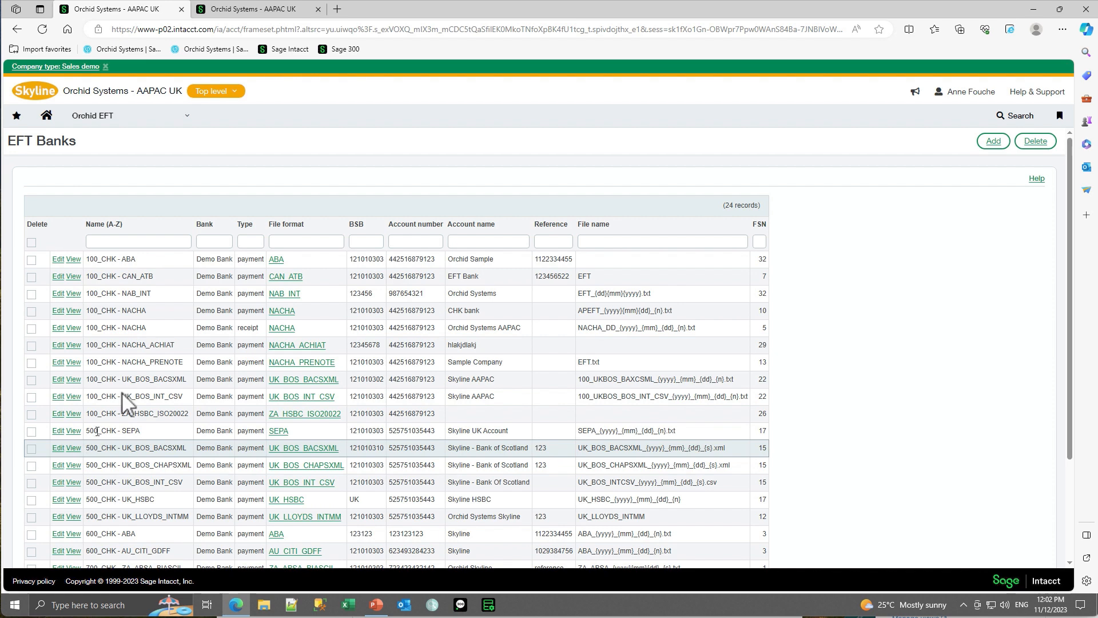
- Open the Time & Expenses employee list and display it with the Employee EFT Details view
{"action": "left_click", "coordinate": [106, 117]}
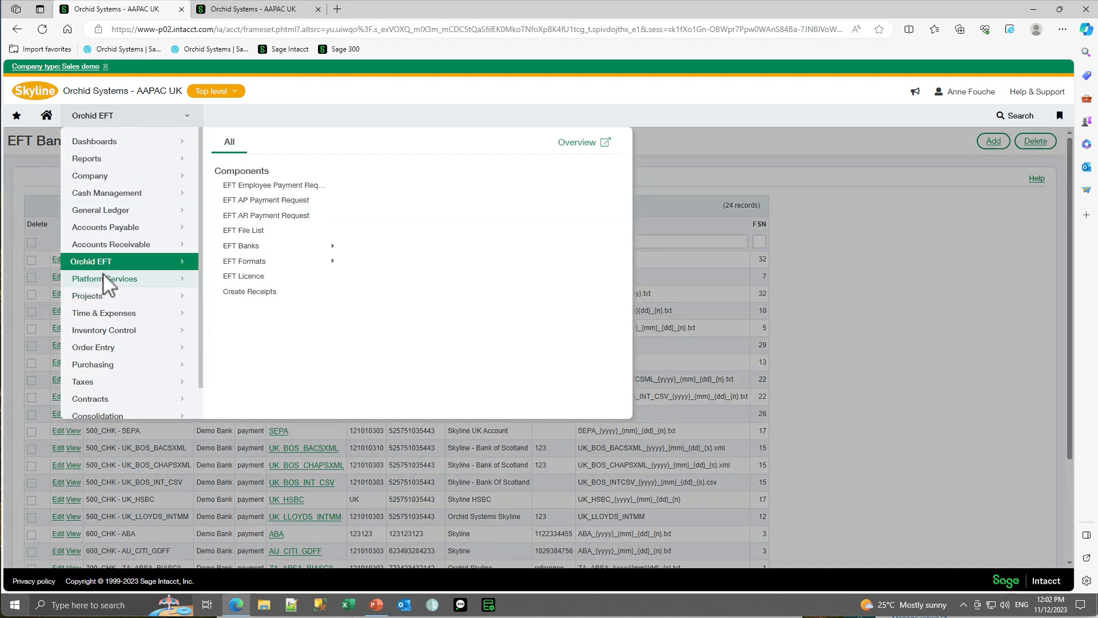
{"action": "left_click", "coordinate": [100, 314]}
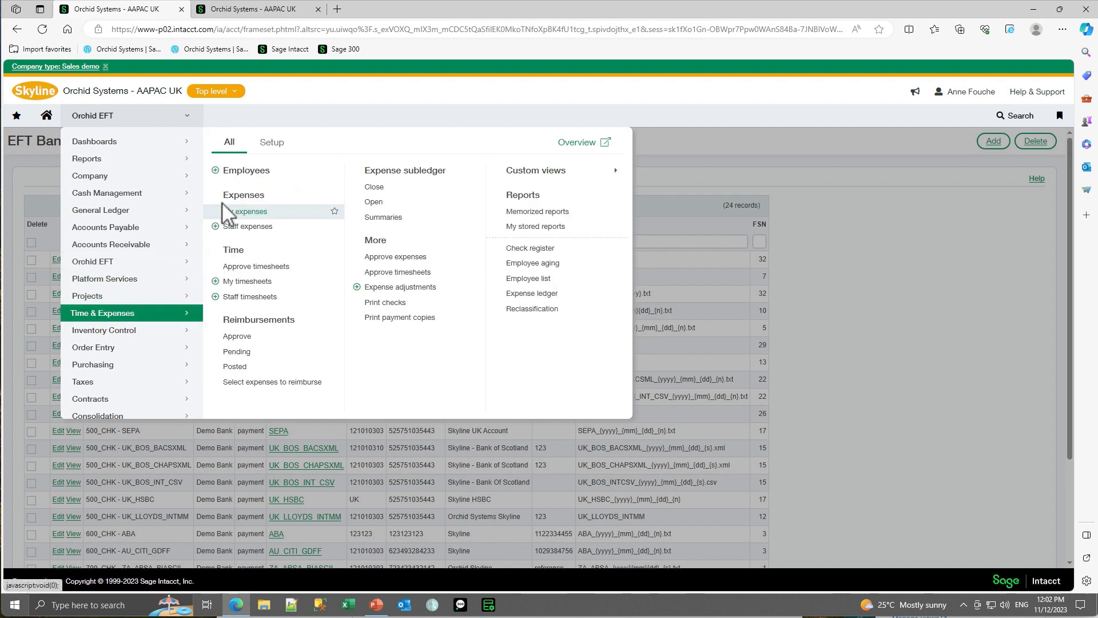
{"action": "left_click", "coordinate": [241, 171]}
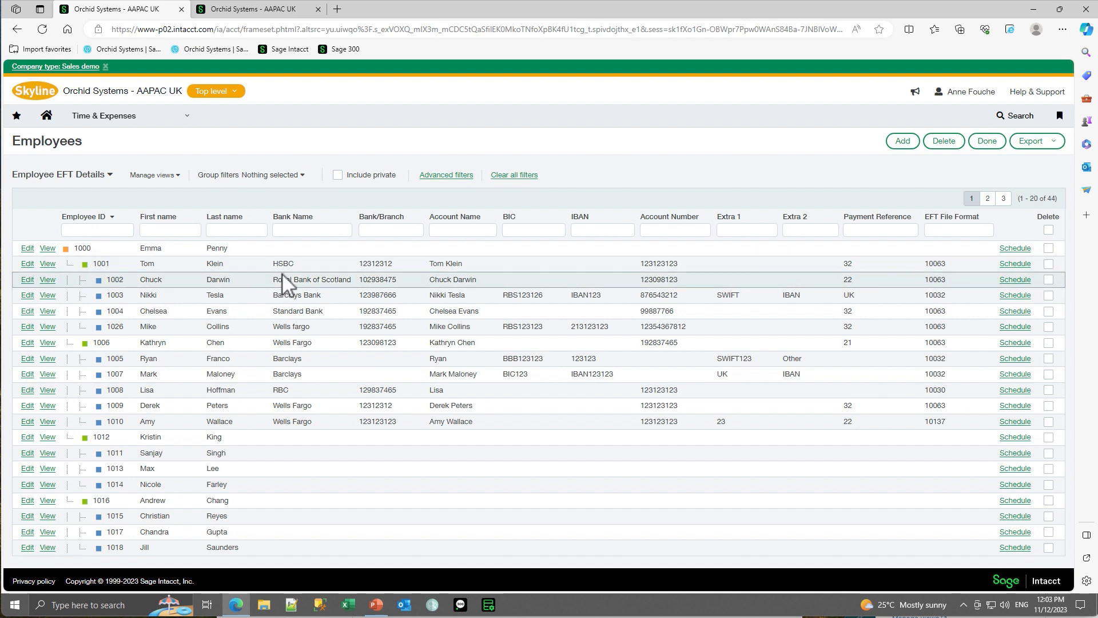
{"action": "left_click", "coordinate": [110, 175]}
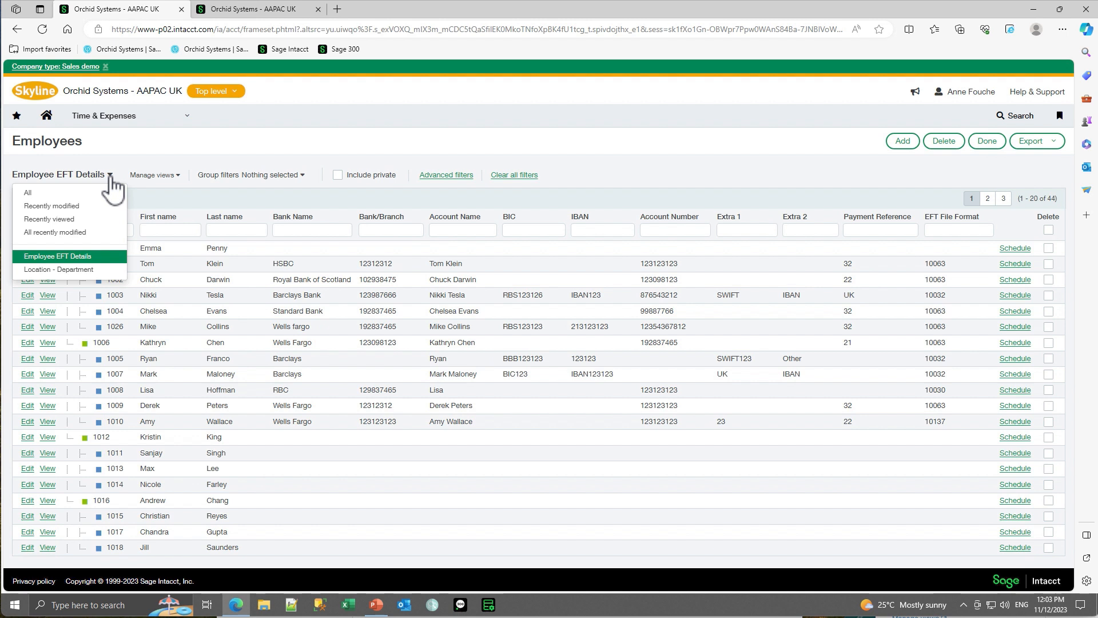
{"action": "left_click", "coordinate": [90, 260]}
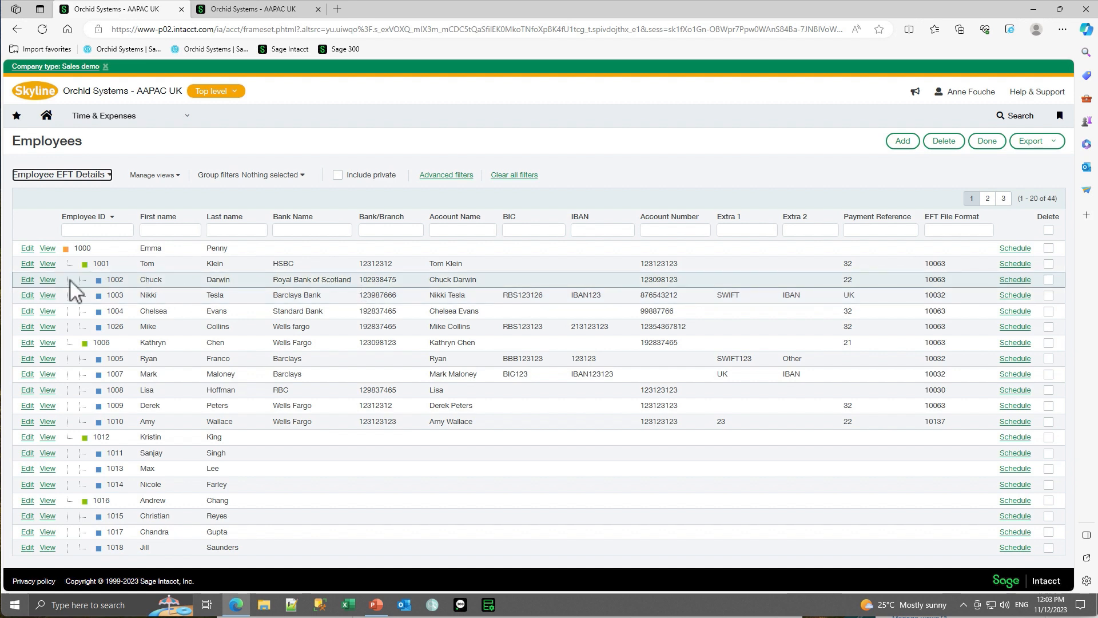
- Open the record of the employee who banks with Royal Bank of Scotland and review its Orchid EFT details, including the Trans Code 22/32 explanation
{"action": "left_click", "coordinate": [27, 280]}
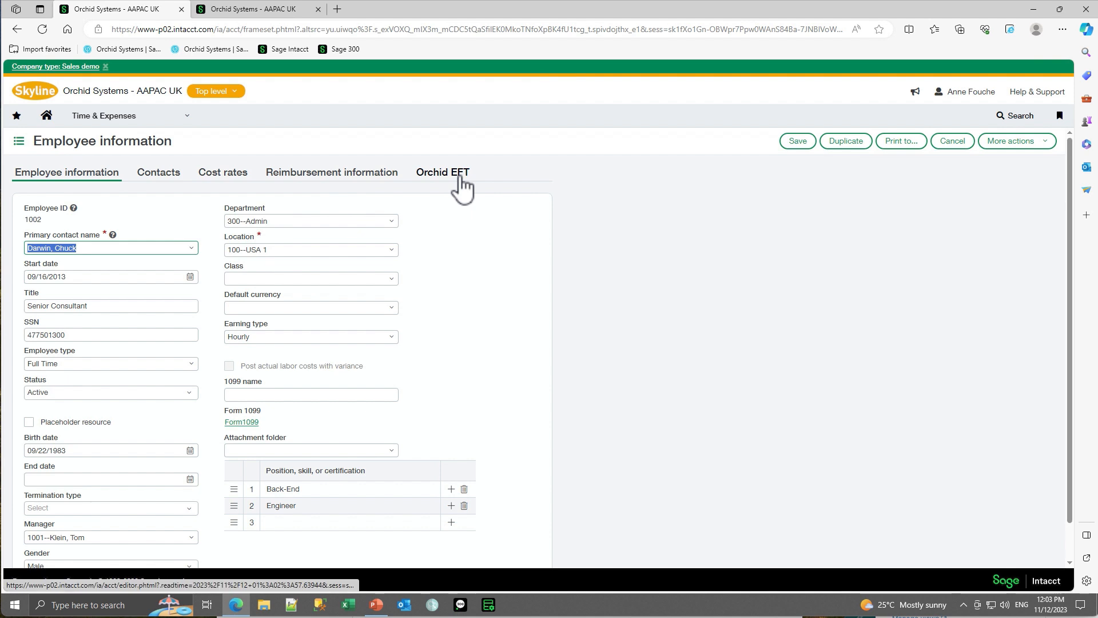
{"action": "left_click", "coordinate": [452, 173]}
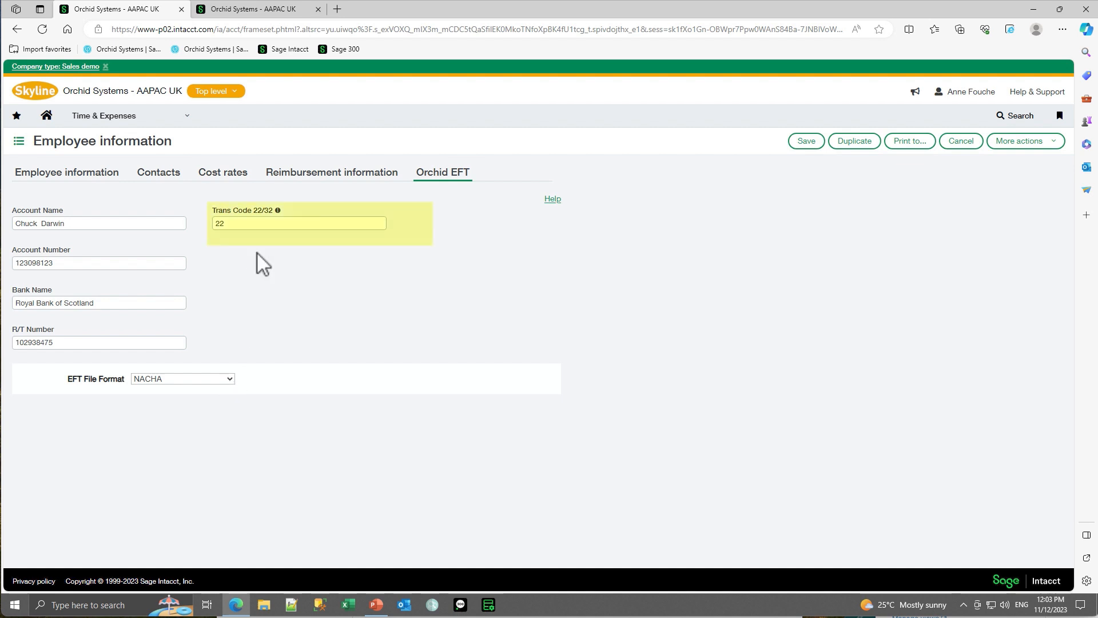
{"action": "mouse_move", "coordinate": [278, 212]}
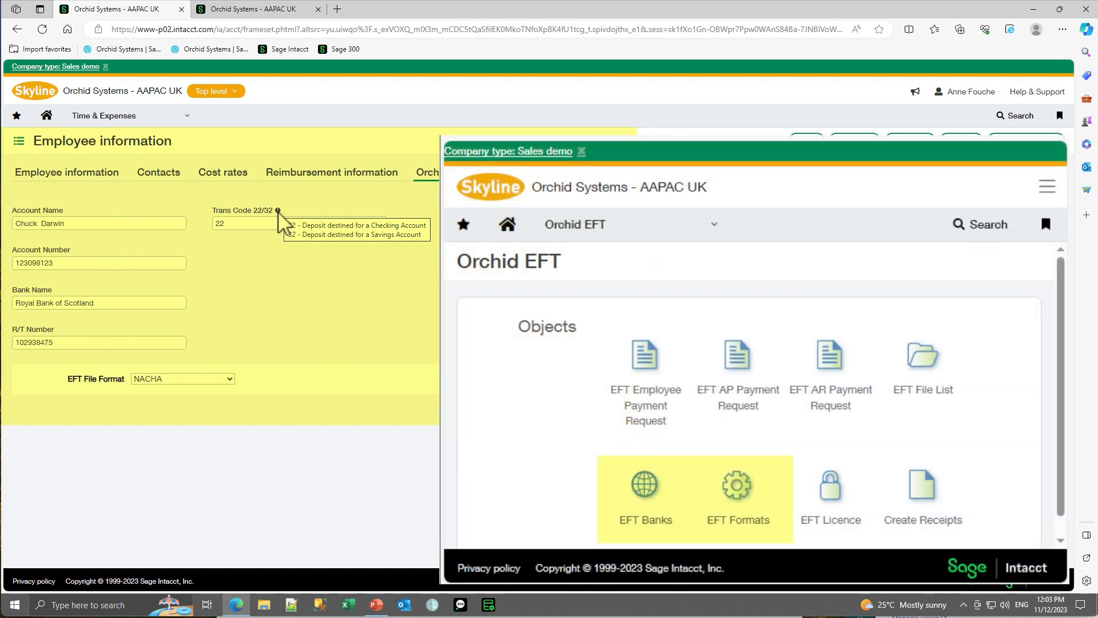
- Open the EFT employee payment requests in Orchid EFT and change which payments are shown by their EFT file status
{"action": "left_click", "coordinate": [186, 117]}
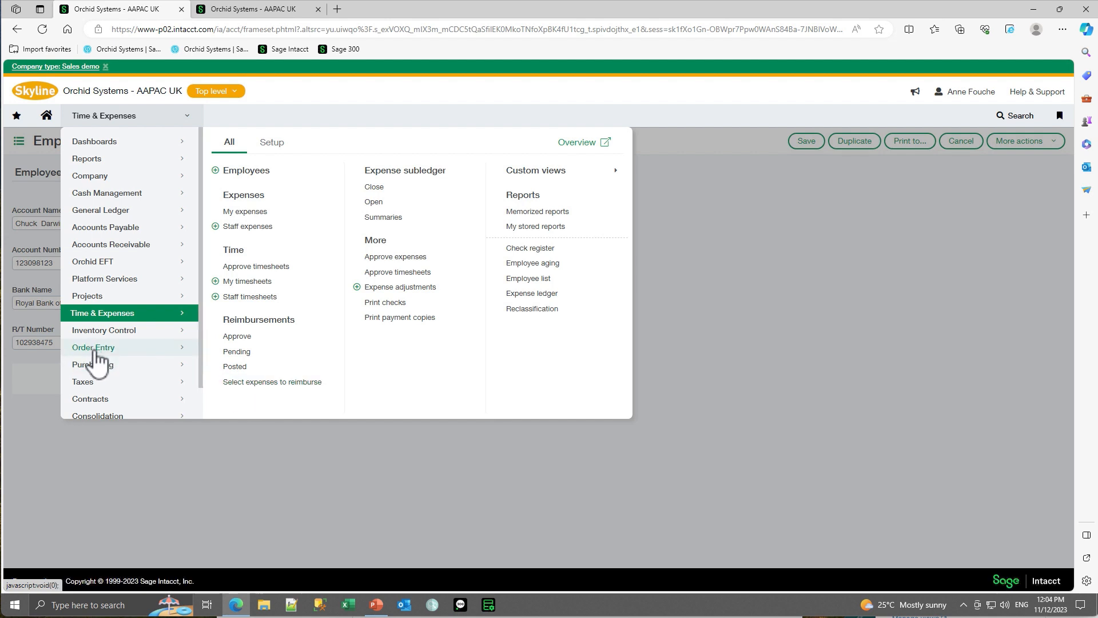
{"action": "left_click", "coordinate": [98, 265]}
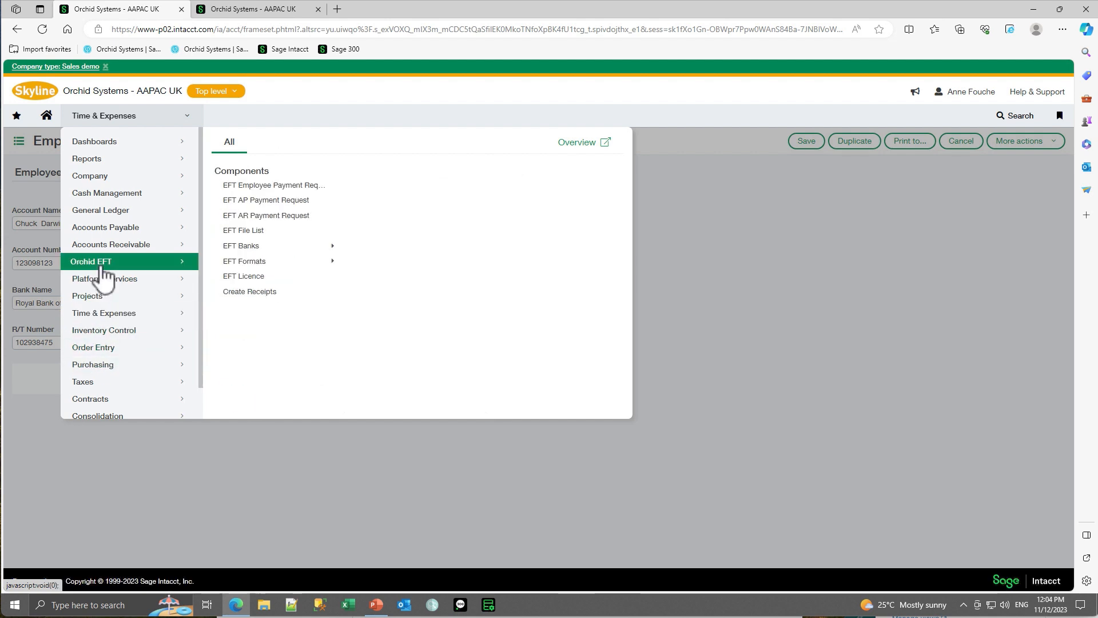
{"action": "left_click", "coordinate": [268, 185]}
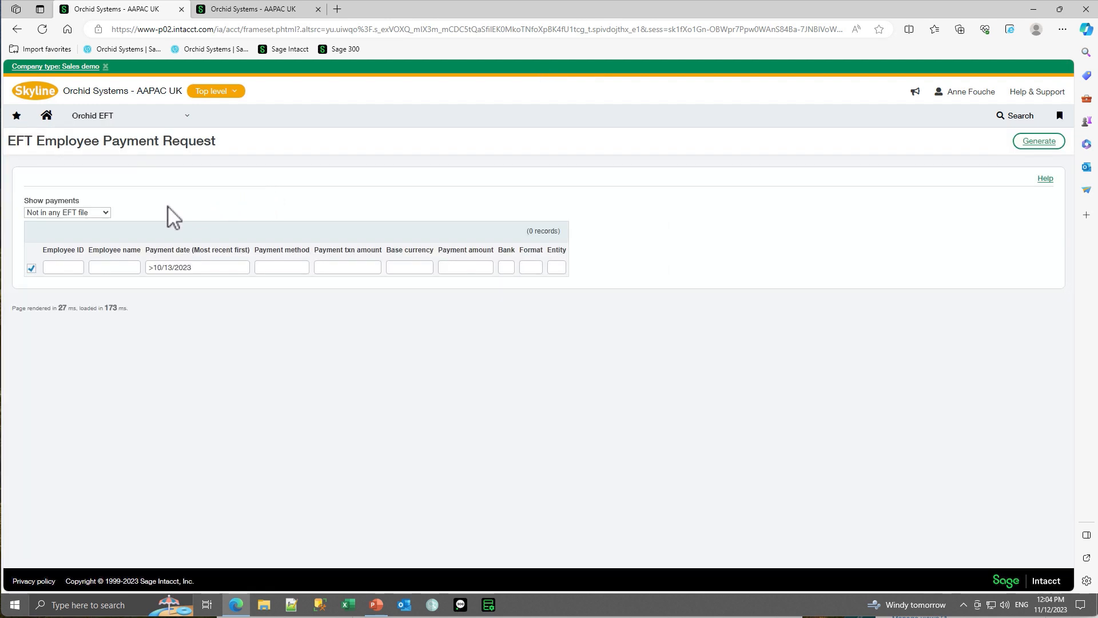
{"action": "left_click", "coordinate": [106, 213]}
{"action": "left_click", "coordinate": [79, 227]}
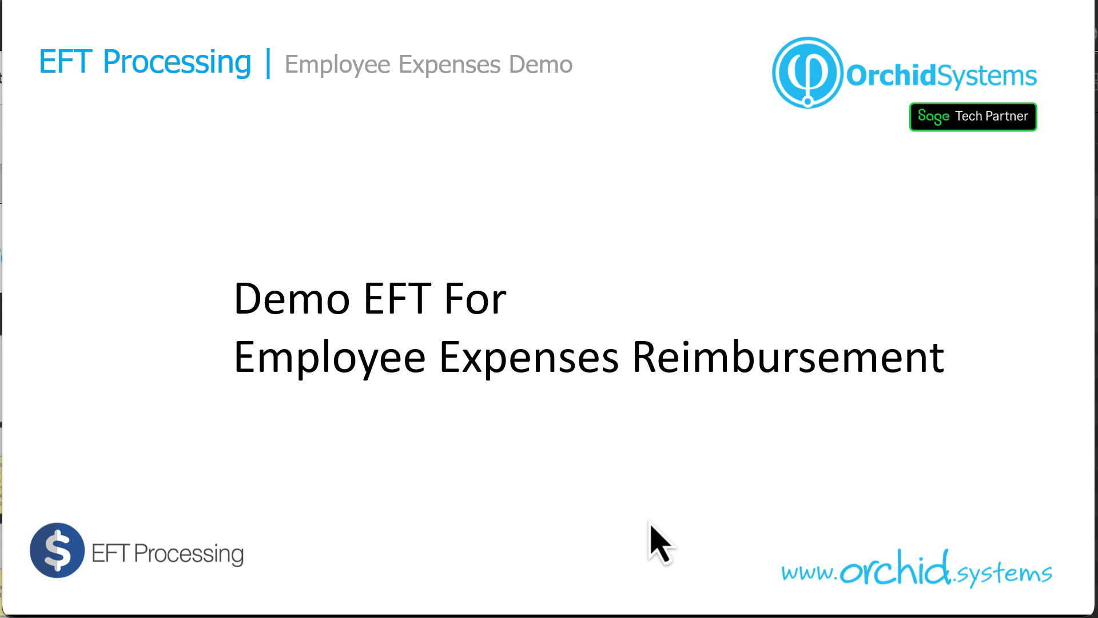
{"action": "key", "text": "Right"}
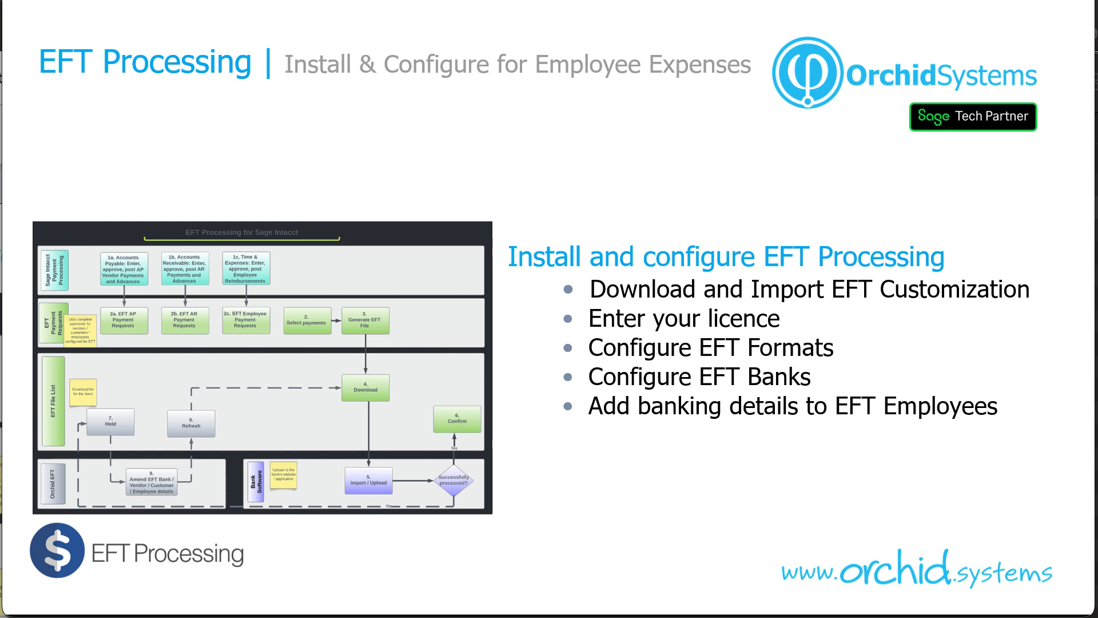
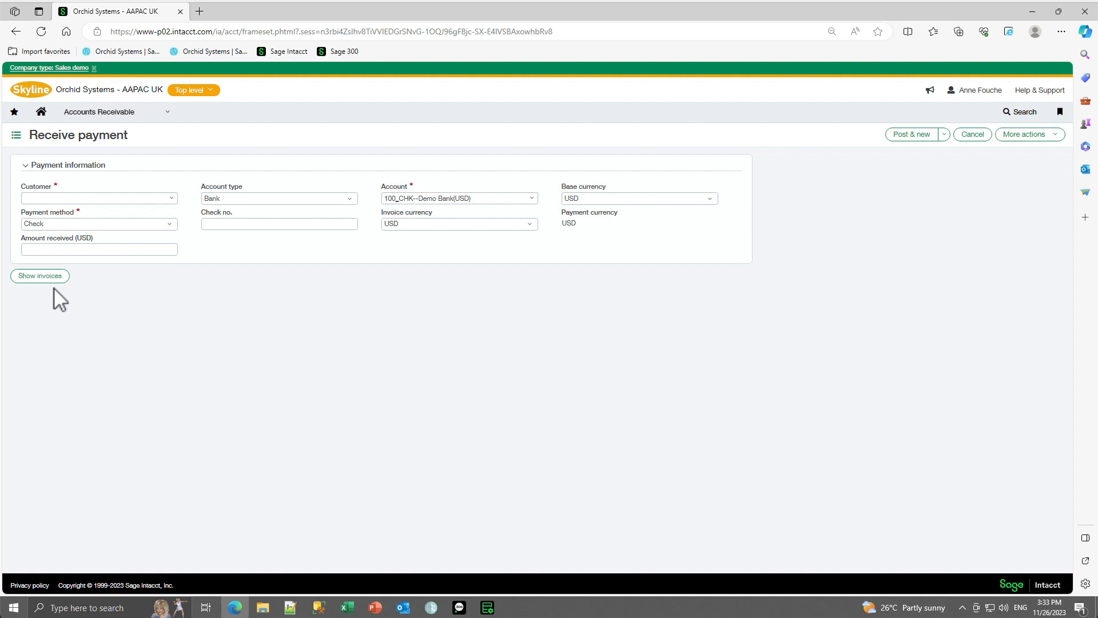
- Open Create Receipts in Orchid EFT, and set the payment method to Record transfer and the receipt date to 11/26/2023
{"action": "left_click", "coordinate": [41, 111]}
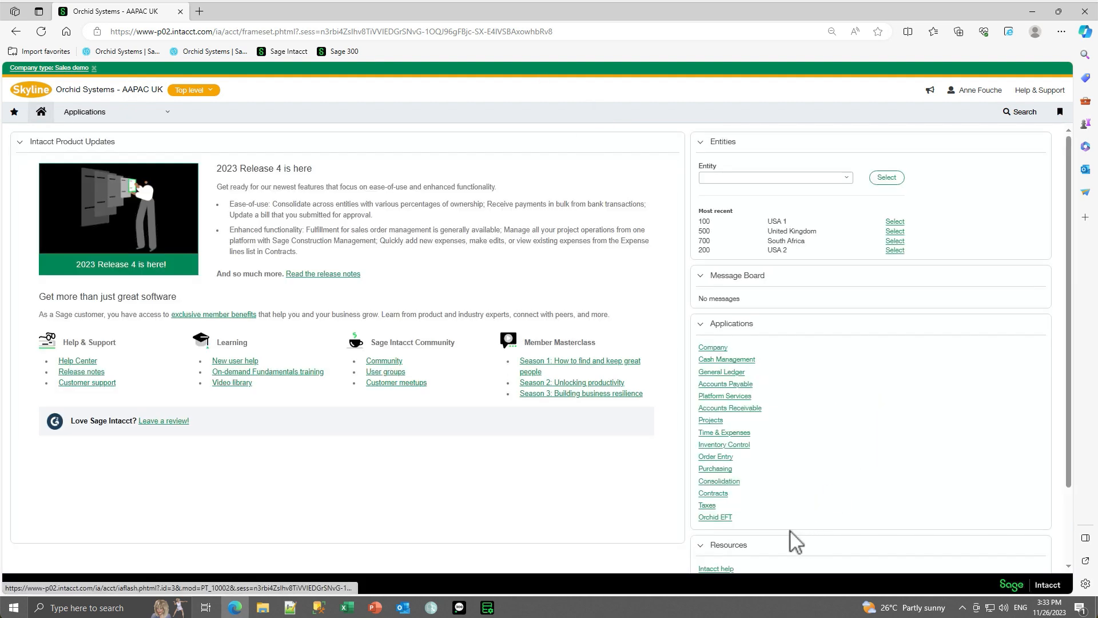
{"action": "left_click", "coordinate": [712, 519]}
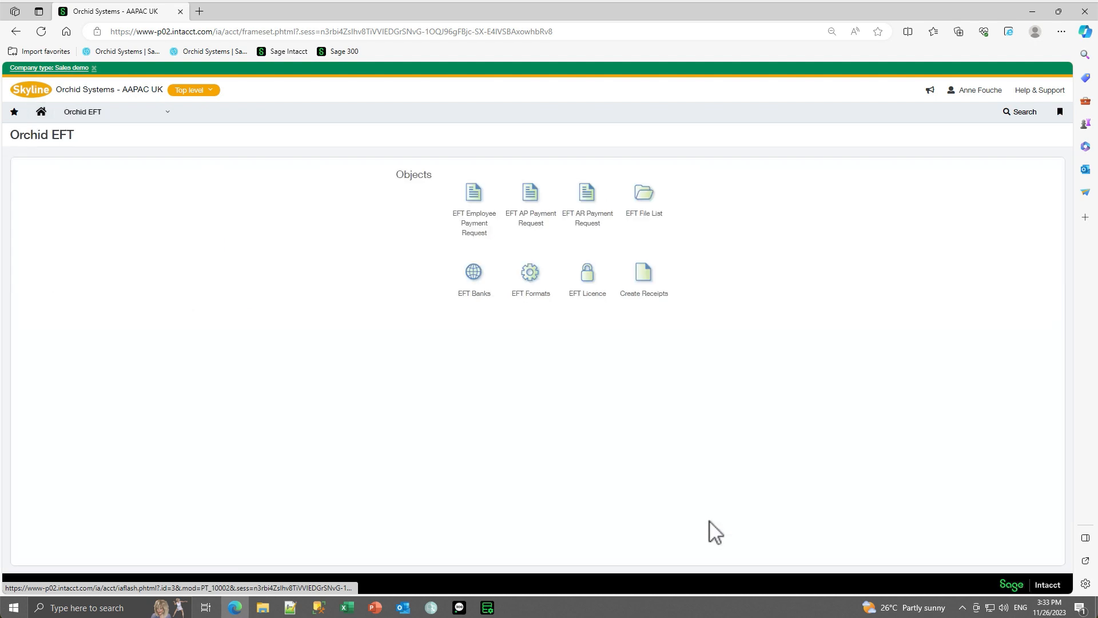
{"action": "left_click", "coordinate": [643, 282]}
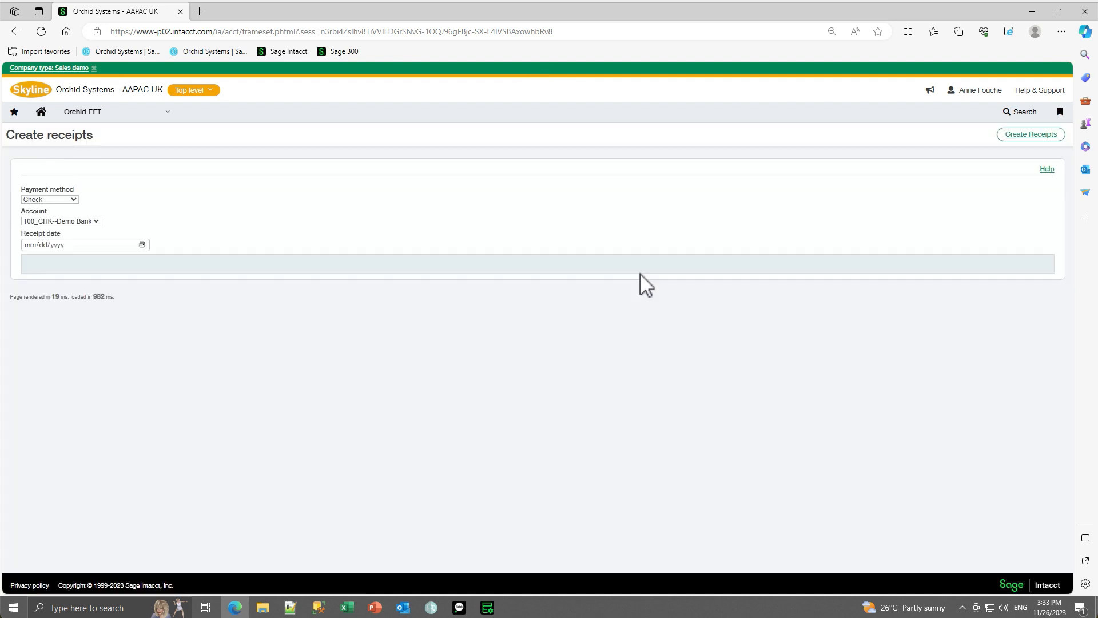
{"action": "left_click", "coordinate": [72, 199]}
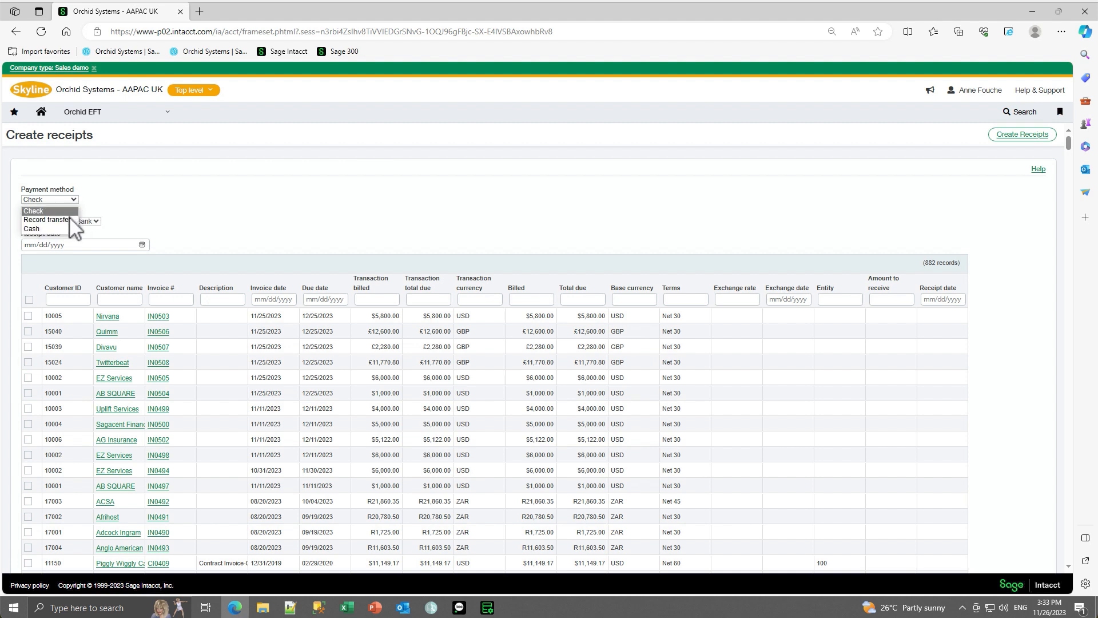
{"action": "left_click", "coordinate": [70, 219]}
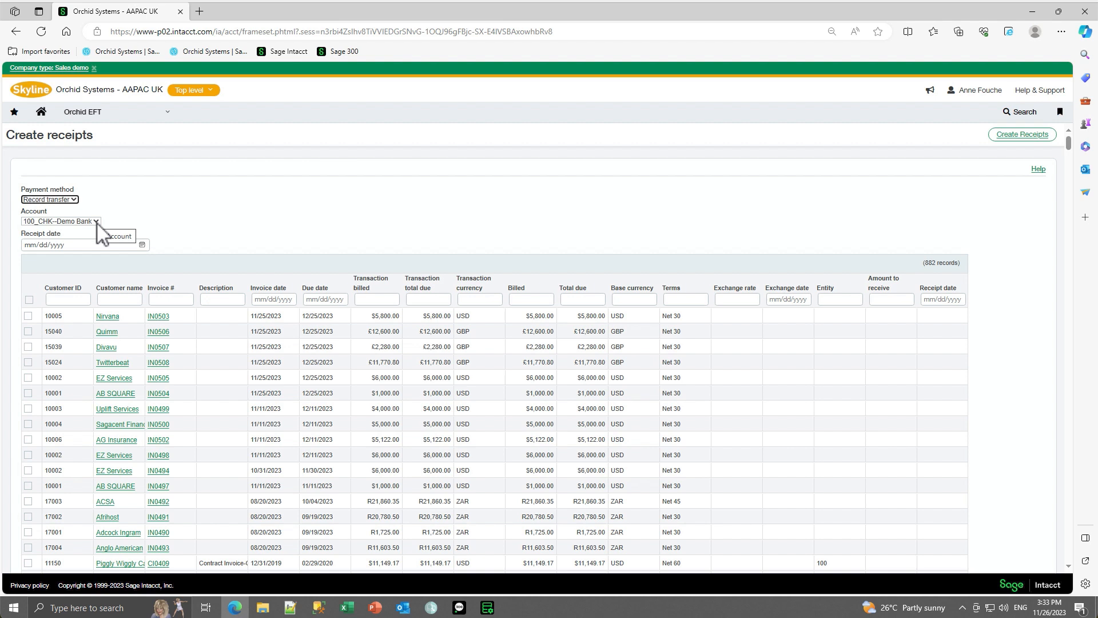
{"action": "left_click", "coordinate": [142, 245]}
{"action": "left_click", "coordinate": [34, 357]}
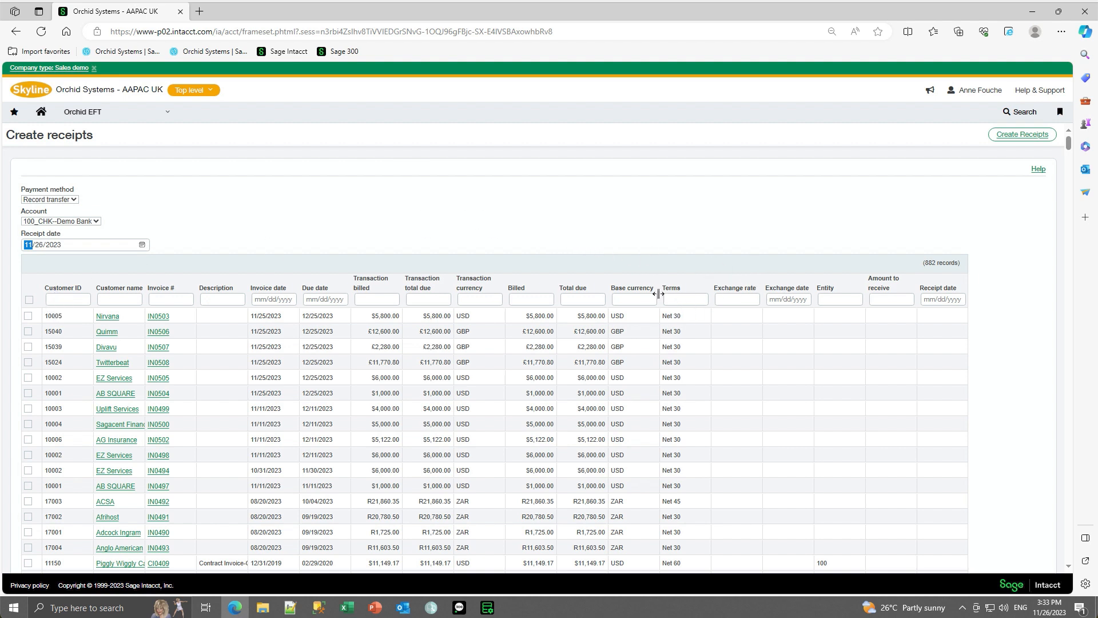
- Sort the open invoices by base currency and by customer ID, each in ascending and descending order
{"action": "left_click", "coordinate": [628, 301]}
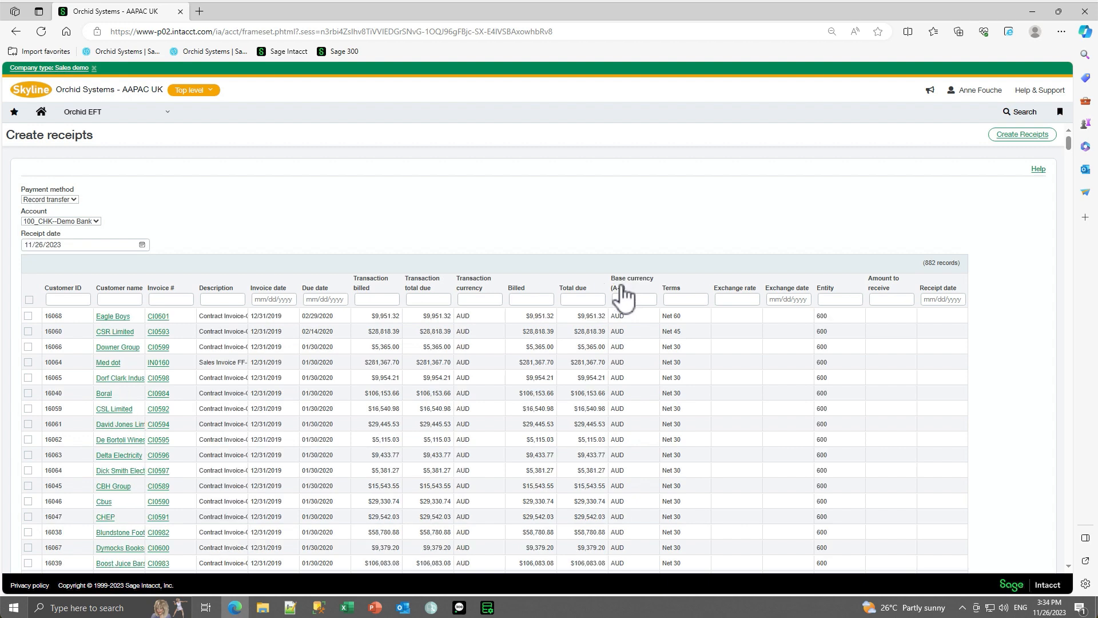
{"action": "left_click", "coordinate": [622, 286]}
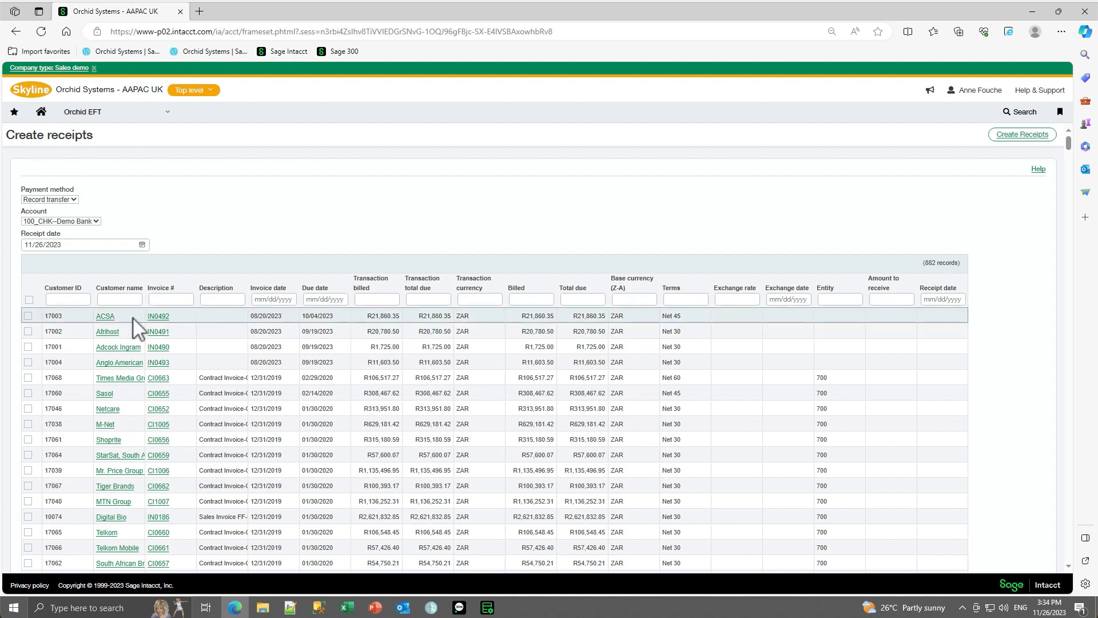
{"action": "left_click", "coordinate": [56, 291]}
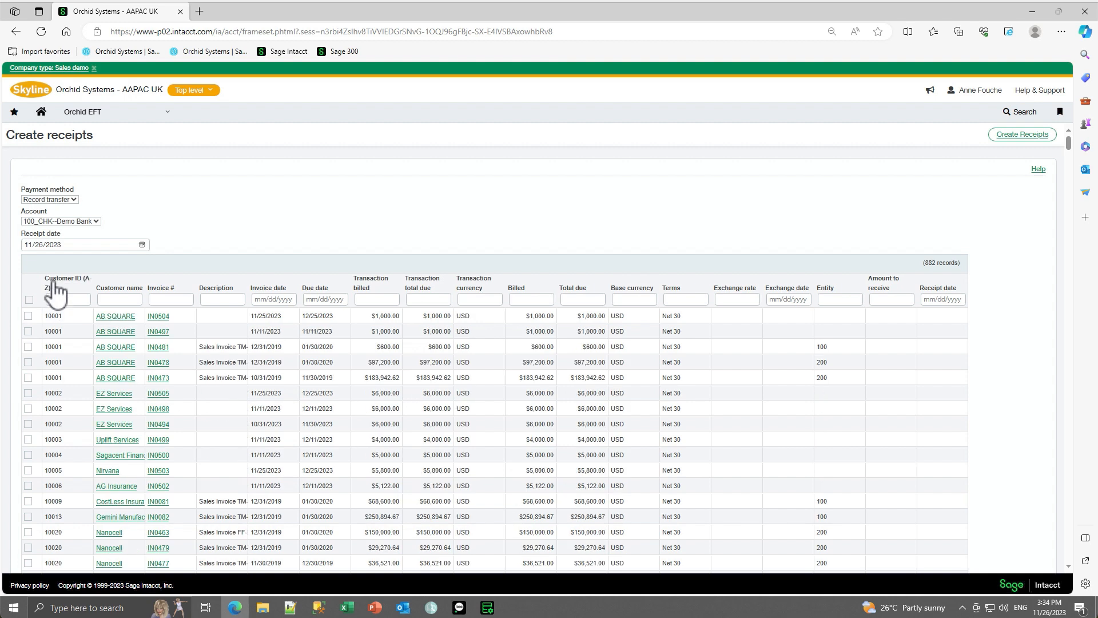
{"action": "left_click", "coordinate": [54, 283]}
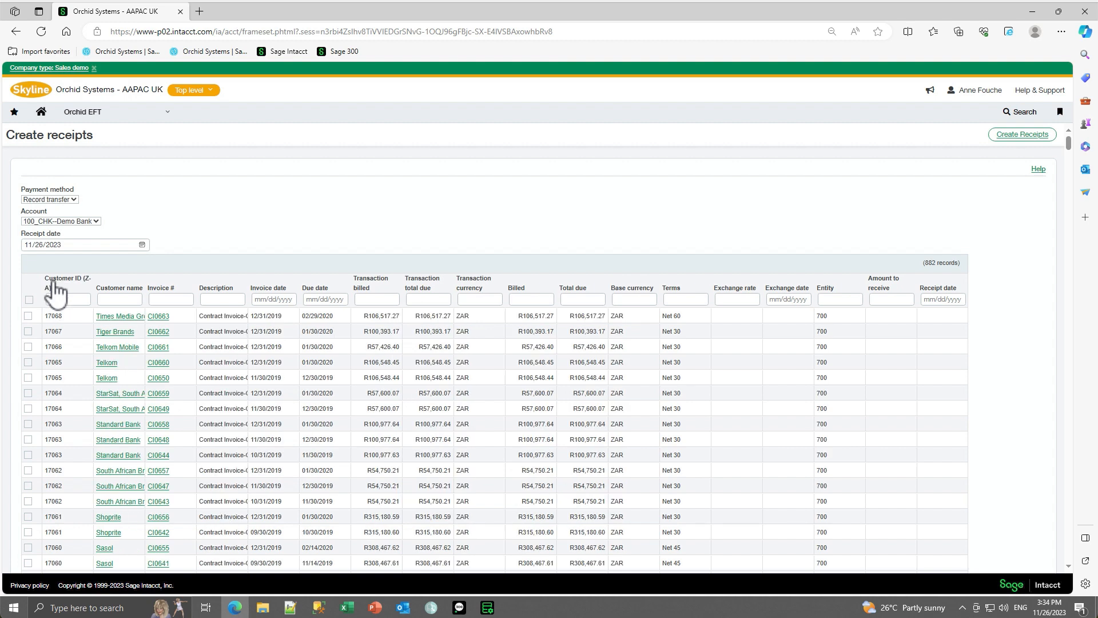
- Filter the open invoices so that only those with base currency USD are listed
{"action": "left_click", "coordinate": [647, 299]}
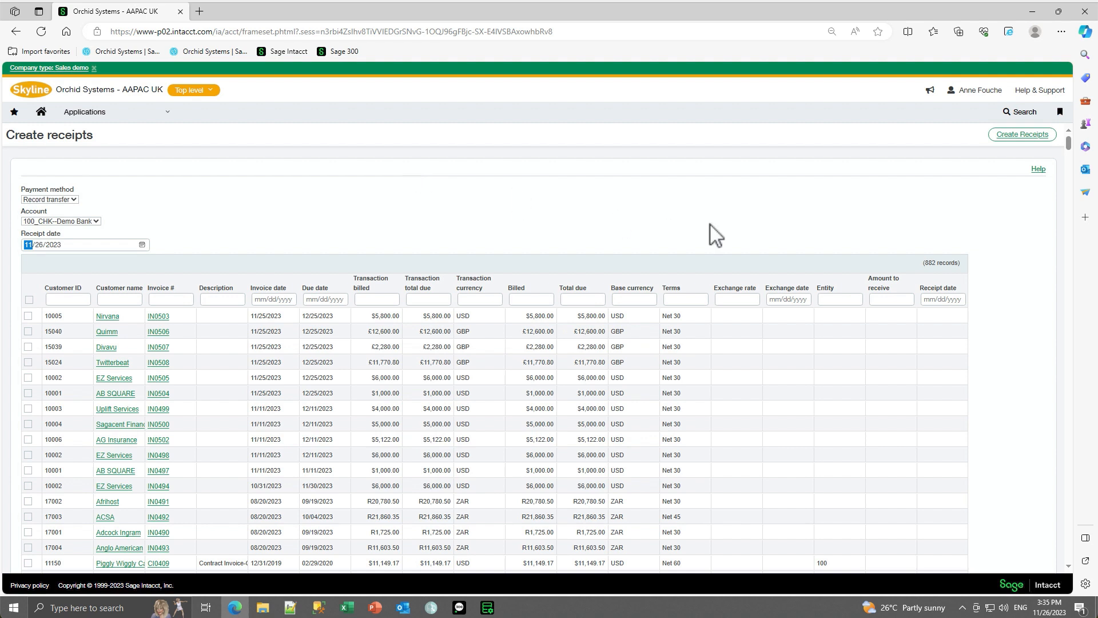
{"action": "left_click", "coordinate": [624, 300]}
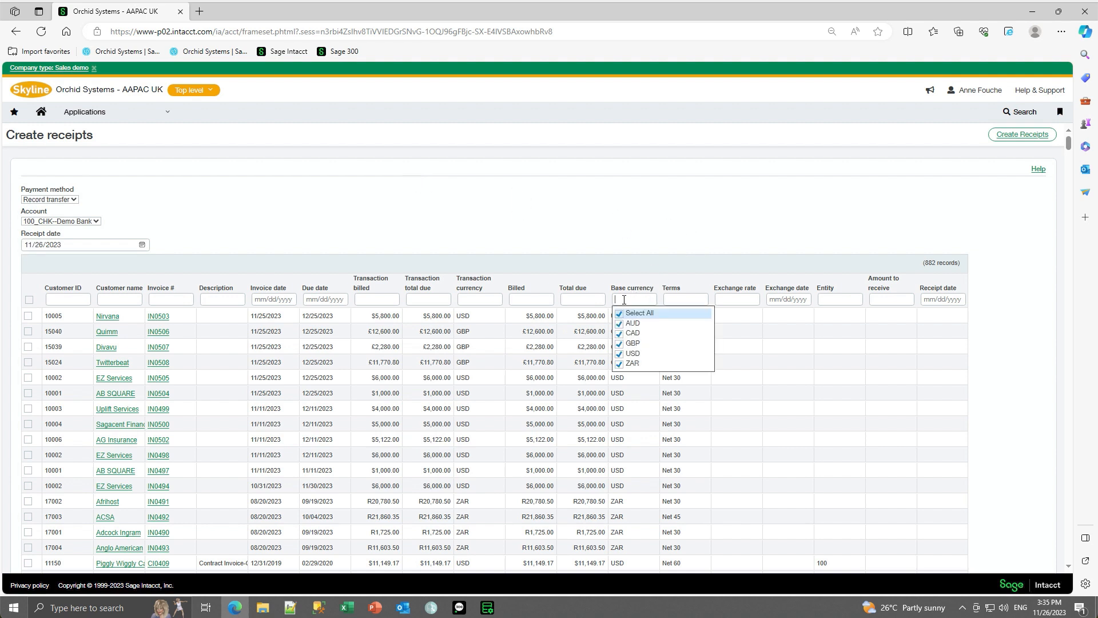
{"action": "left_click", "coordinate": [623, 315]}
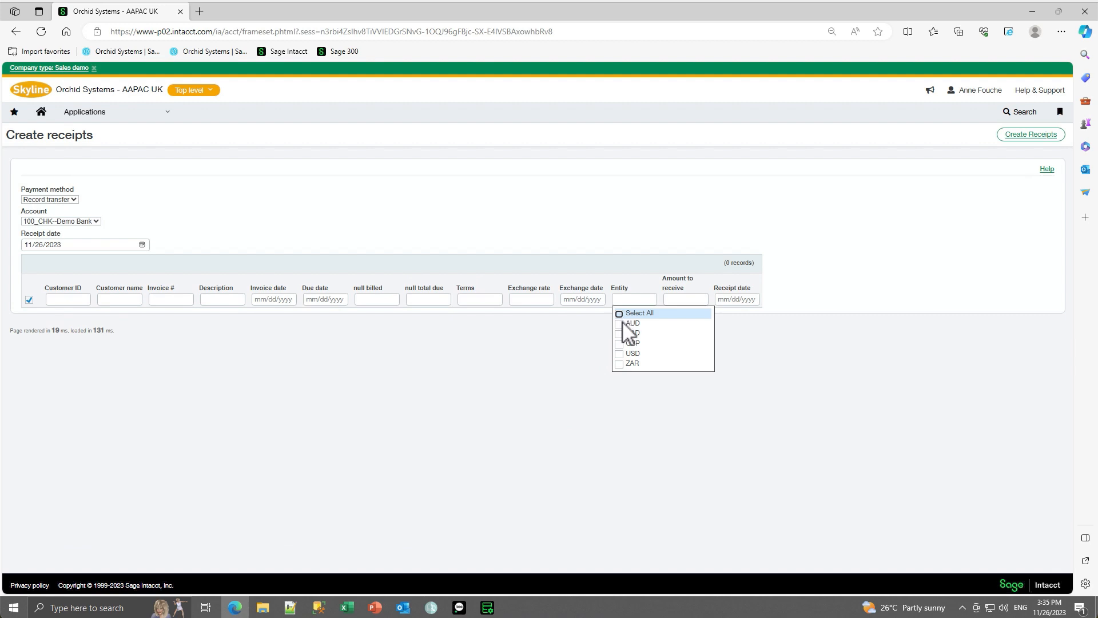
{"action": "left_click", "coordinate": [620, 354]}
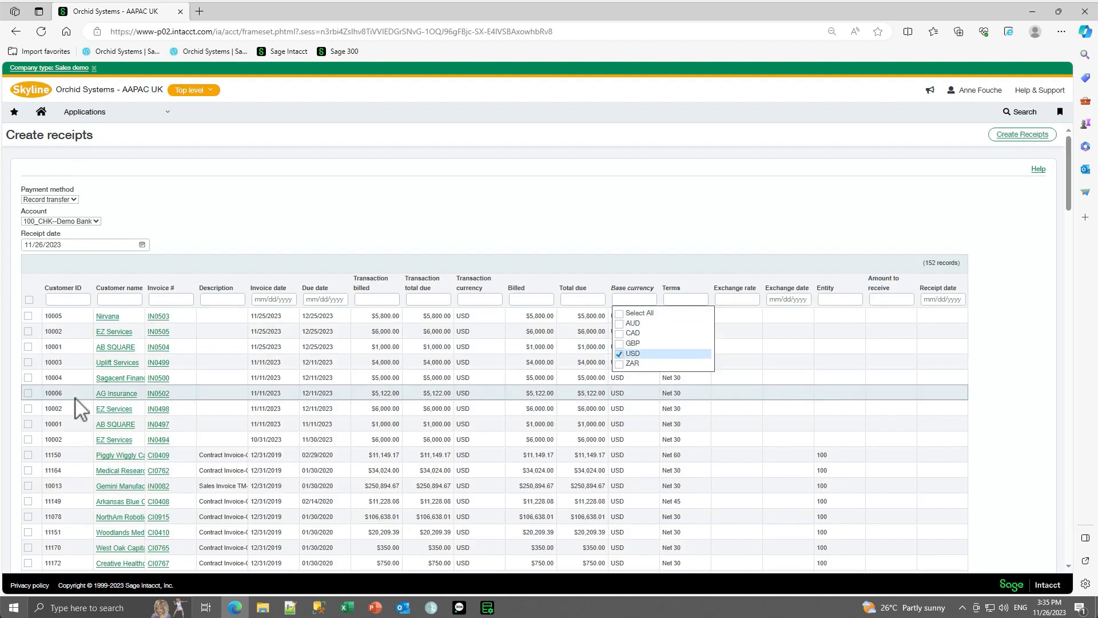
- Select the first seven USD invoices in the list, from Nirvana to the second EZ Services invoice, and create their receipts
{"action": "left_click", "coordinate": [28, 315]}
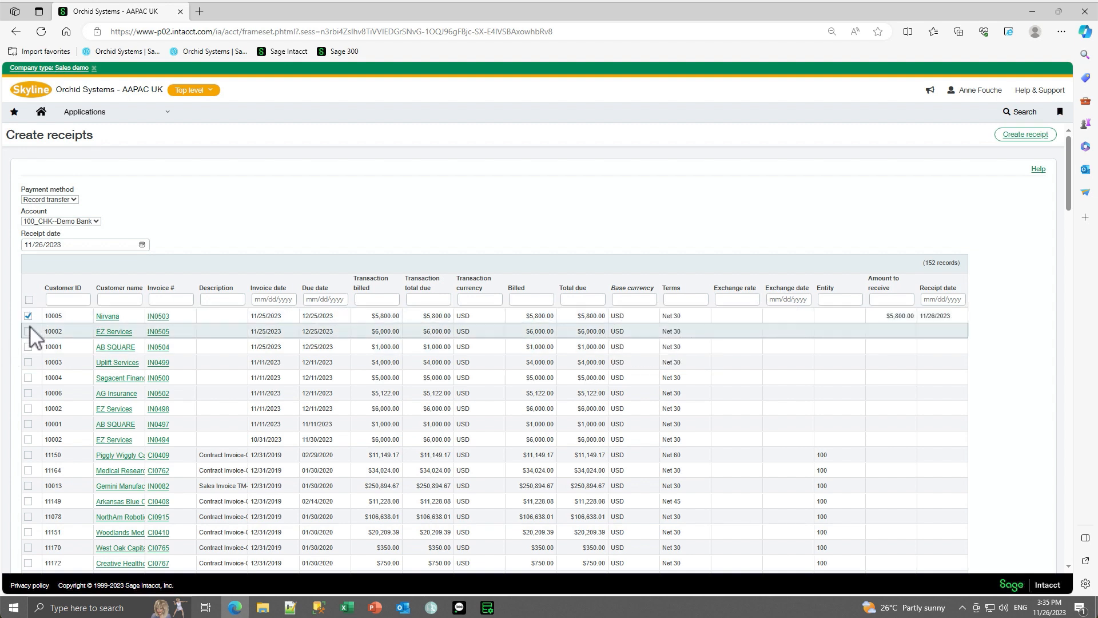
{"action": "left_click", "coordinate": [28, 332]}
{"action": "left_click", "coordinate": [28, 347]}
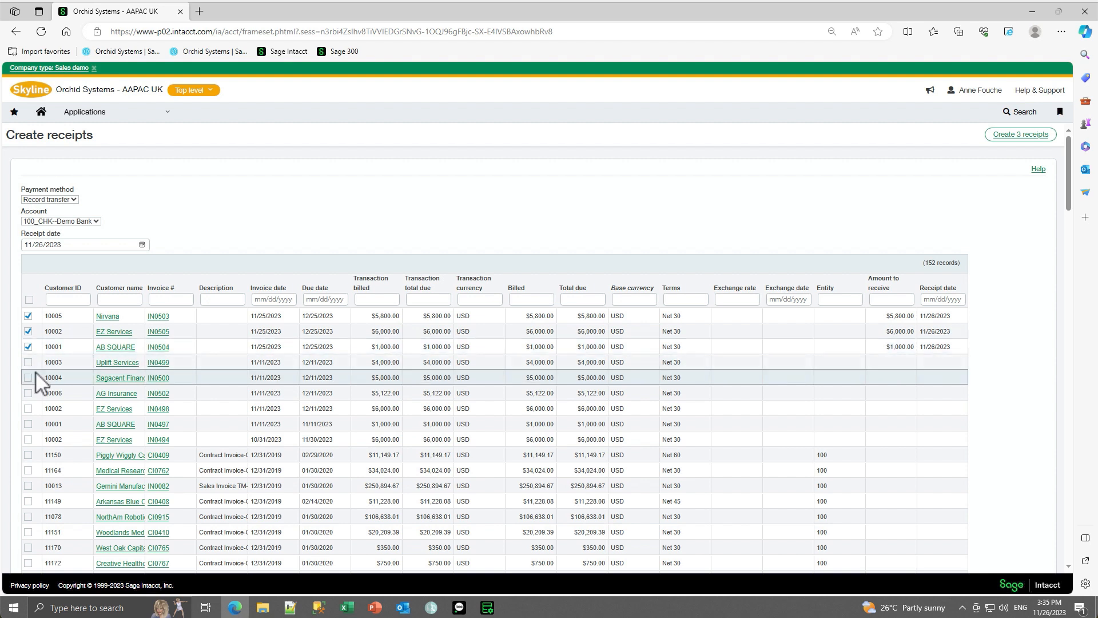
{"action": "left_click", "coordinate": [28, 362]}
{"action": "left_click", "coordinate": [28, 377]}
{"action": "left_click", "coordinate": [28, 393]}
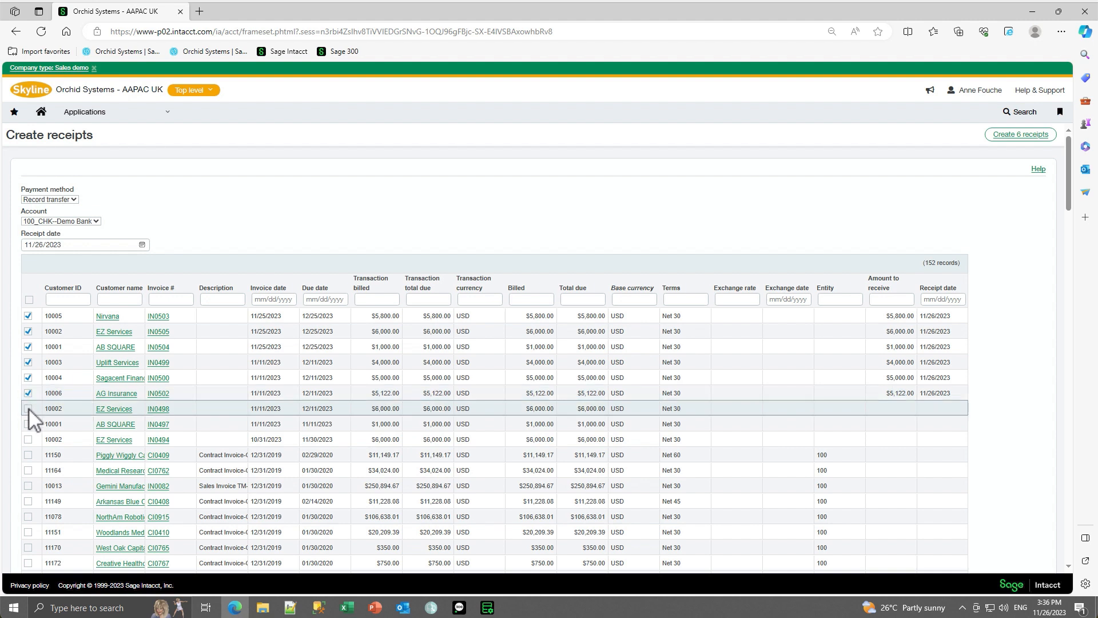
{"action": "left_click", "coordinate": [28, 408]}
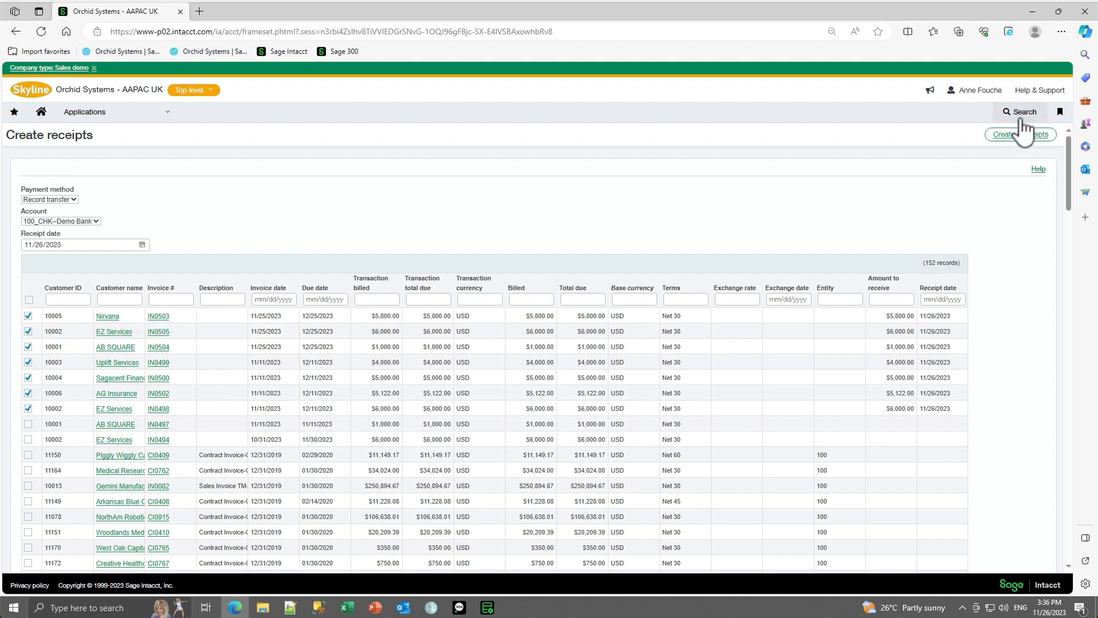
{"action": "left_click", "coordinate": [1006, 137]}
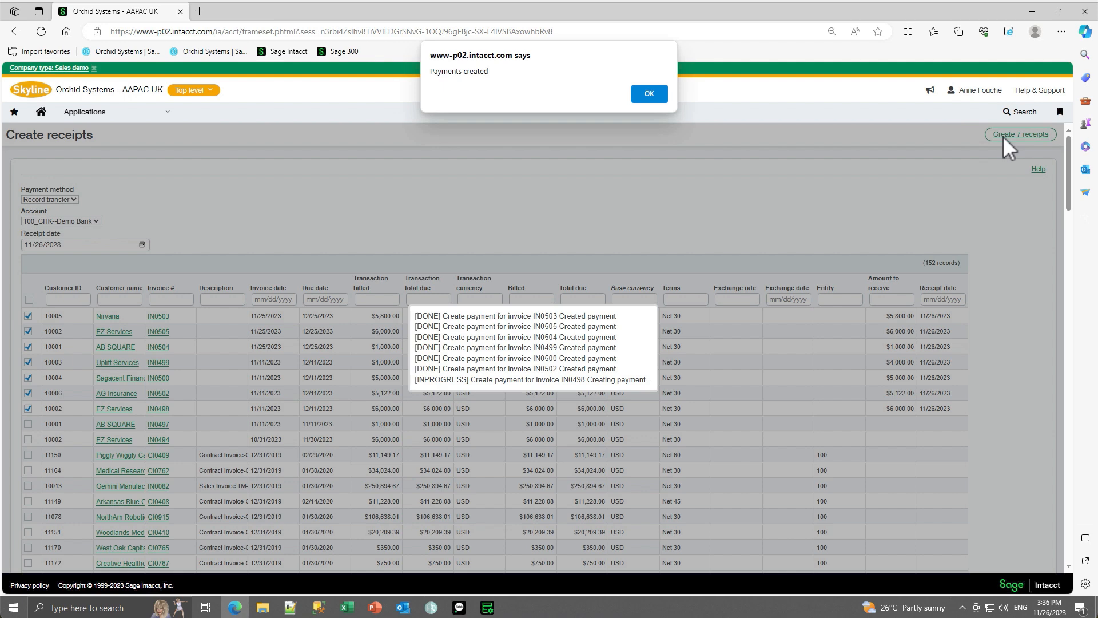
{"action": "left_click", "coordinate": [641, 95]}
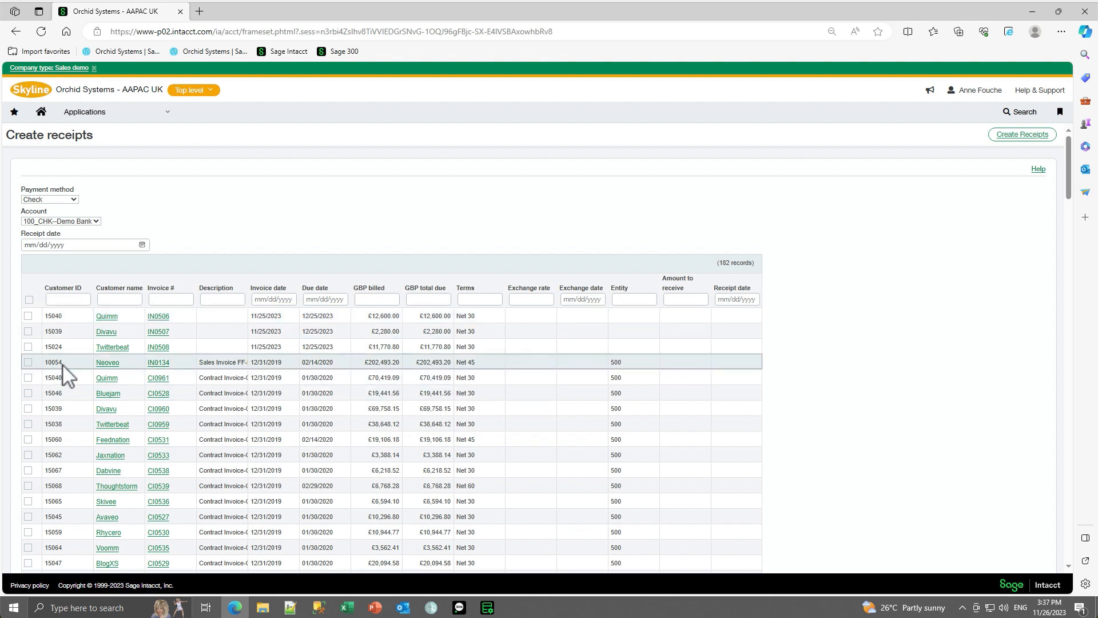
- Select the first three GBP invoices in the list, for Quimm, Divavu and Twitterbeat
{"action": "left_click", "coordinate": [28, 317]}
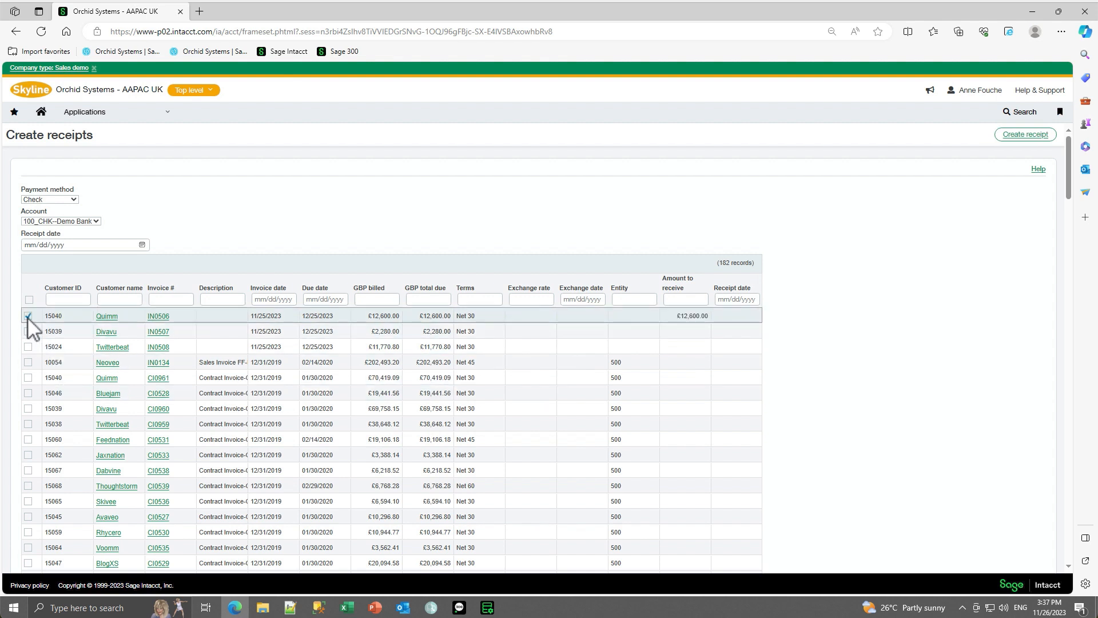
{"action": "left_click", "coordinate": [28, 331]}
{"action": "left_click", "coordinate": [28, 346]}
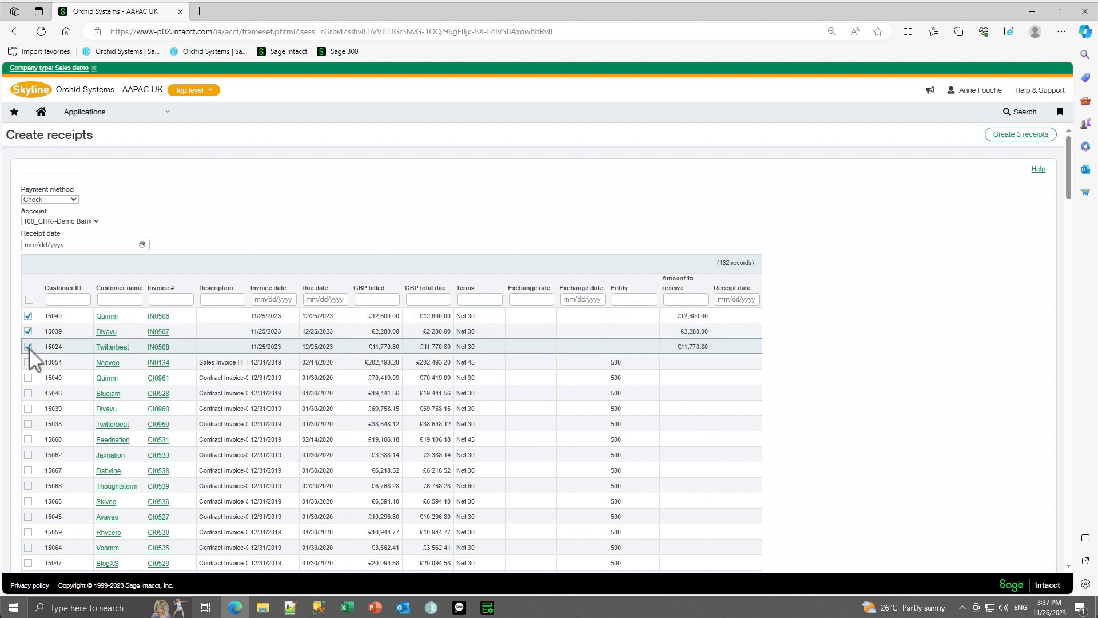
- Create the three receipts with account 500_CHK--Demo Bank, payment method Record transfer and receipt date 11/26/2023
{"action": "left_click", "coordinate": [92, 221]}
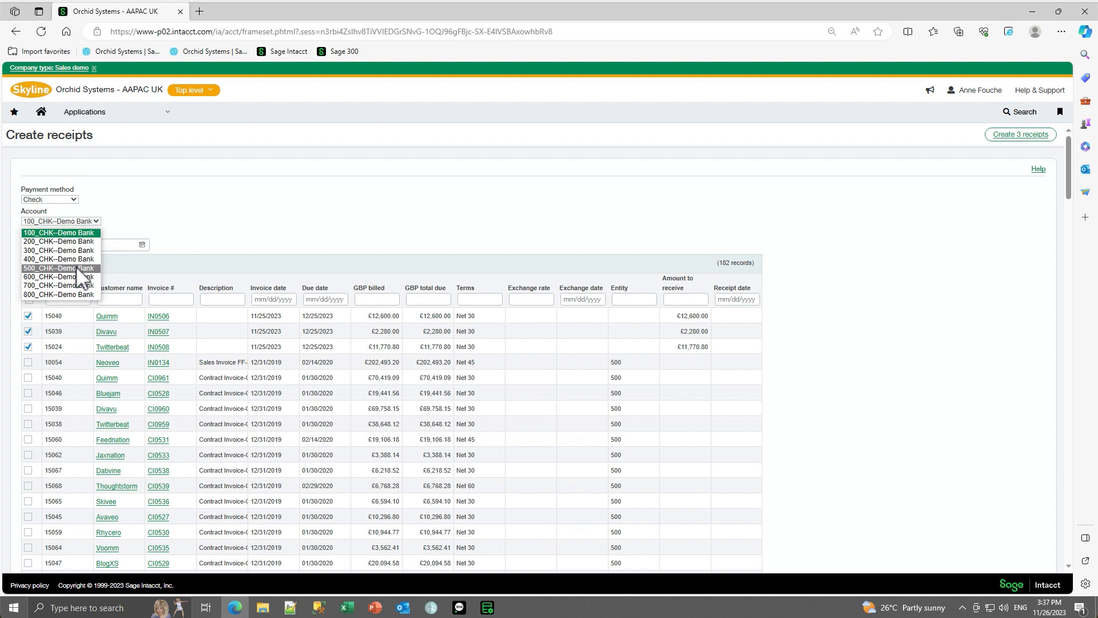
{"action": "left_click", "coordinate": [80, 267]}
{"action": "left_click", "coordinate": [73, 199]}
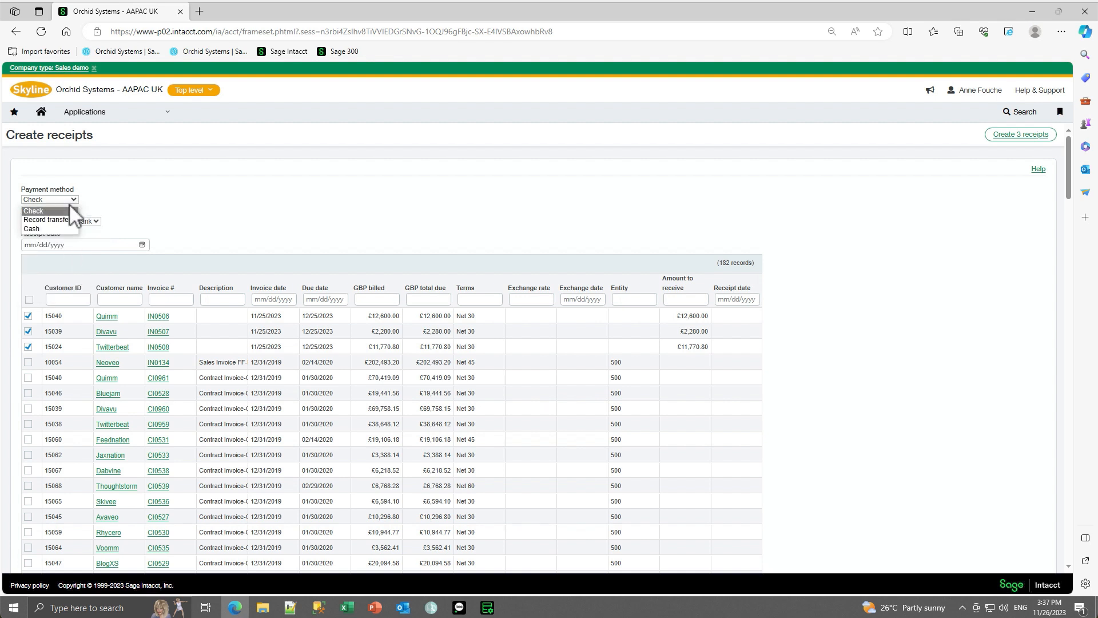
{"action": "left_click", "coordinate": [63, 229]}
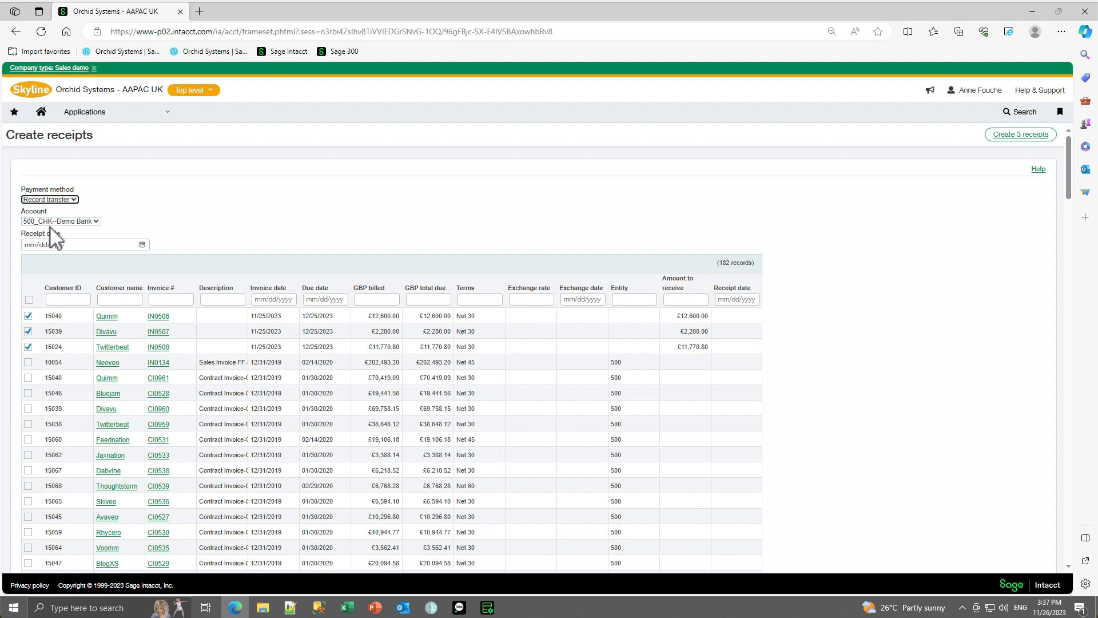
{"action": "left_click", "coordinate": [141, 245]}
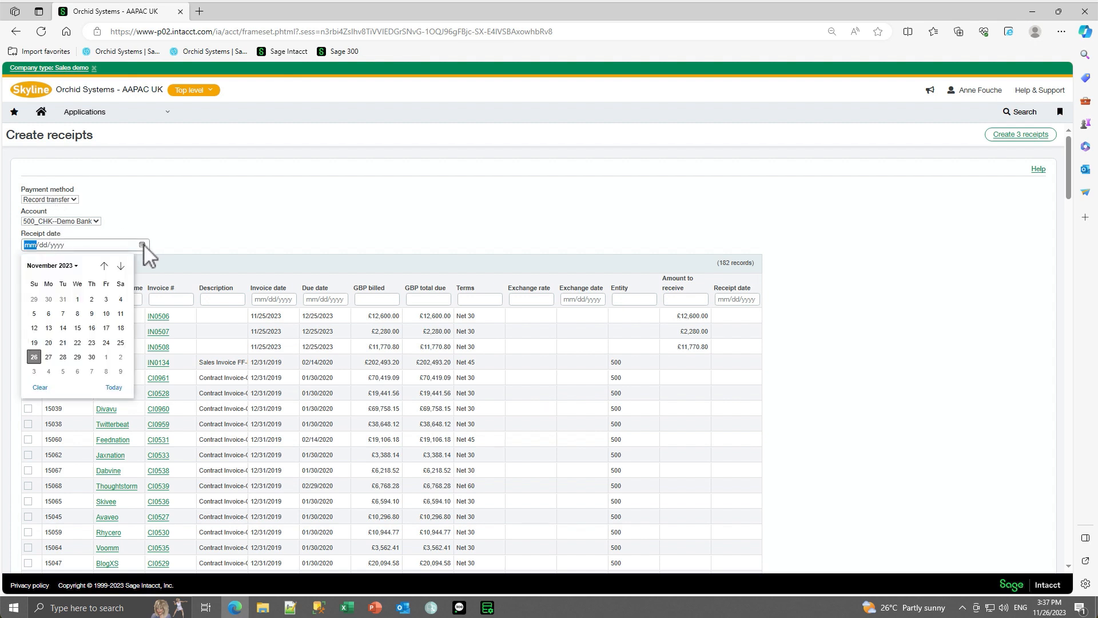
{"action": "left_click", "coordinate": [33, 357]}
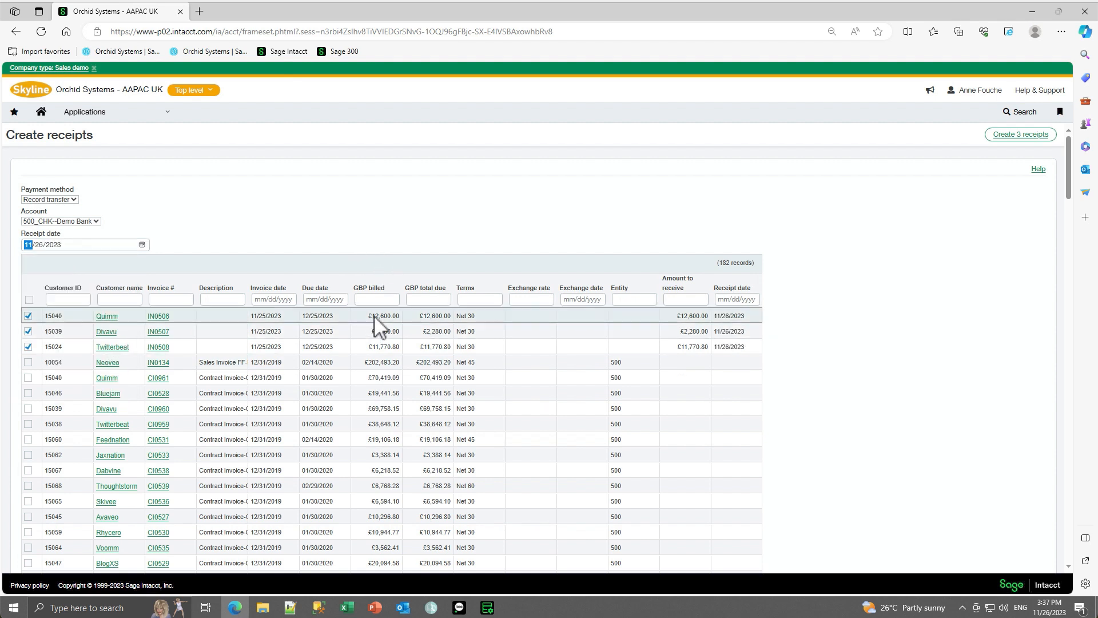
{"action": "left_click", "coordinate": [1017, 138]}
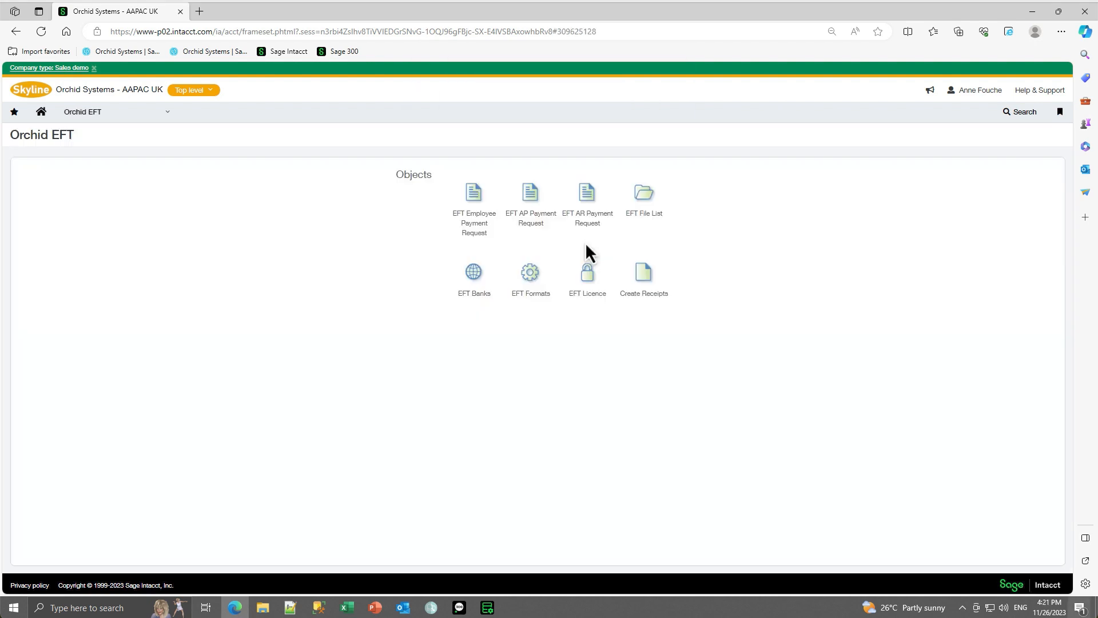
- Open EFT AR Payment Request, limit the payments to base currency GBP, and generate an EFT file for all of them
{"action": "left_click", "coordinate": [586, 207]}
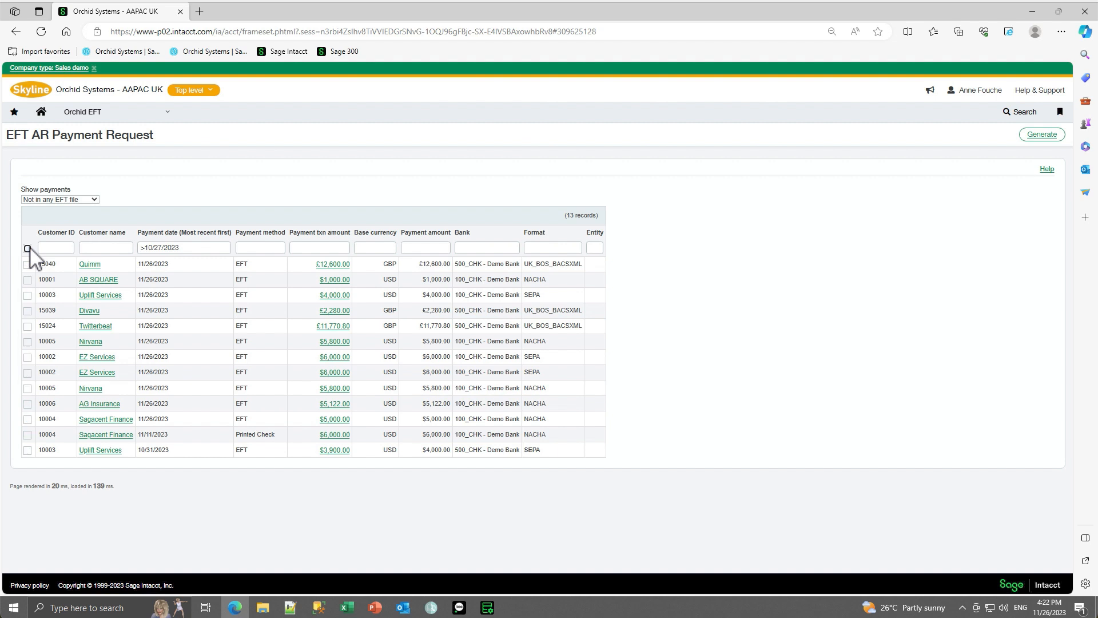
{"action": "left_click", "coordinate": [366, 249]}
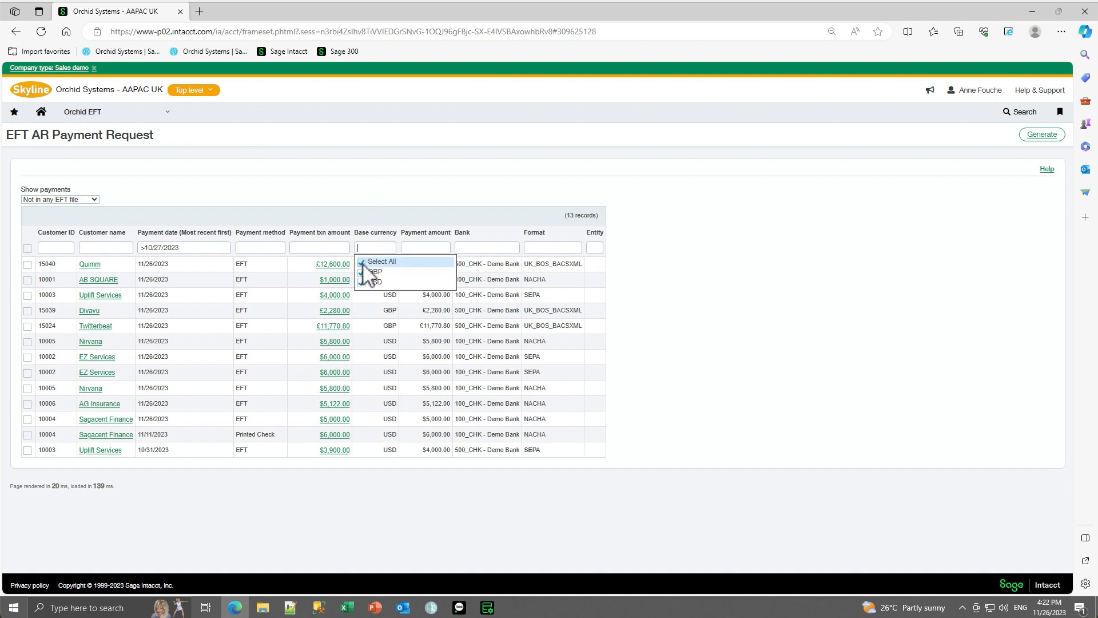
{"action": "left_click", "coordinate": [362, 262]}
{"action": "left_click", "coordinate": [362, 273]}
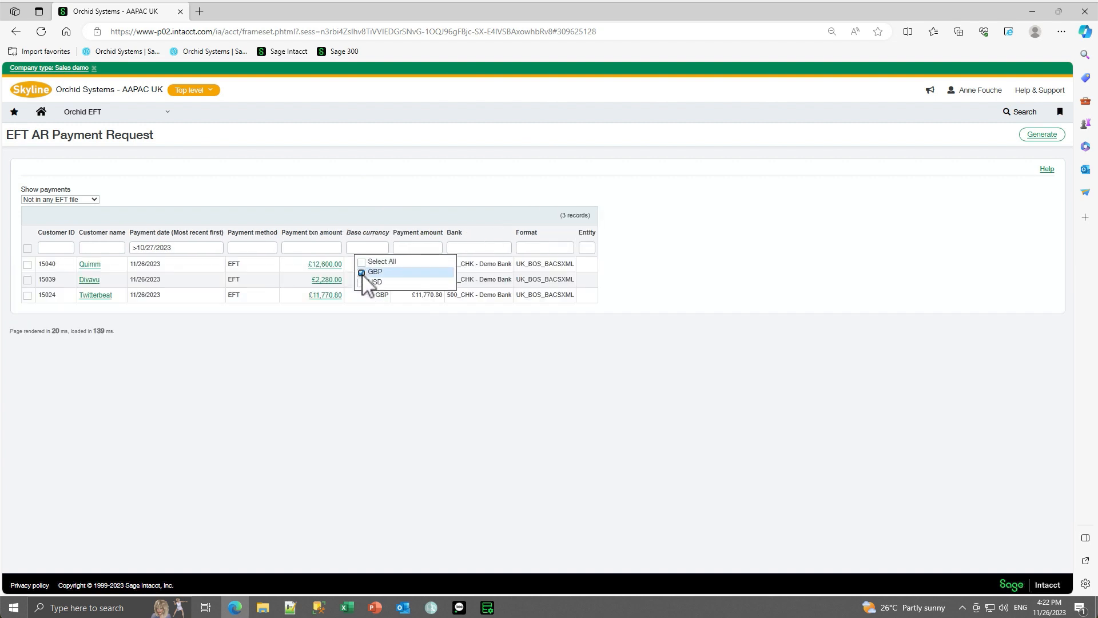
{"action": "left_click", "coordinate": [27, 249]}
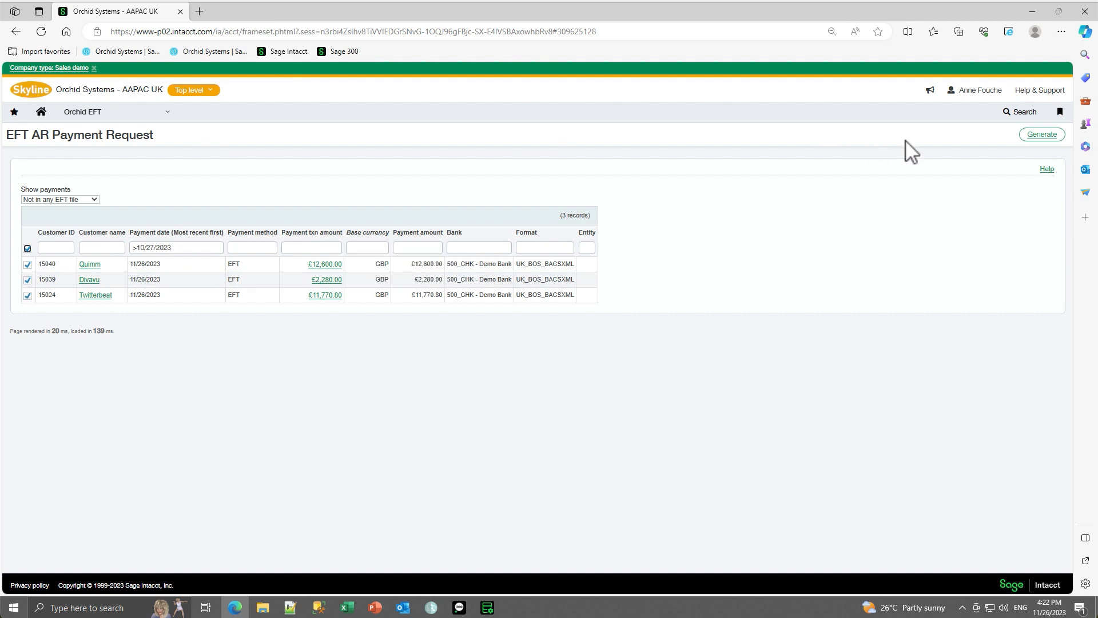
{"action": "left_click", "coordinate": [1041, 137]}
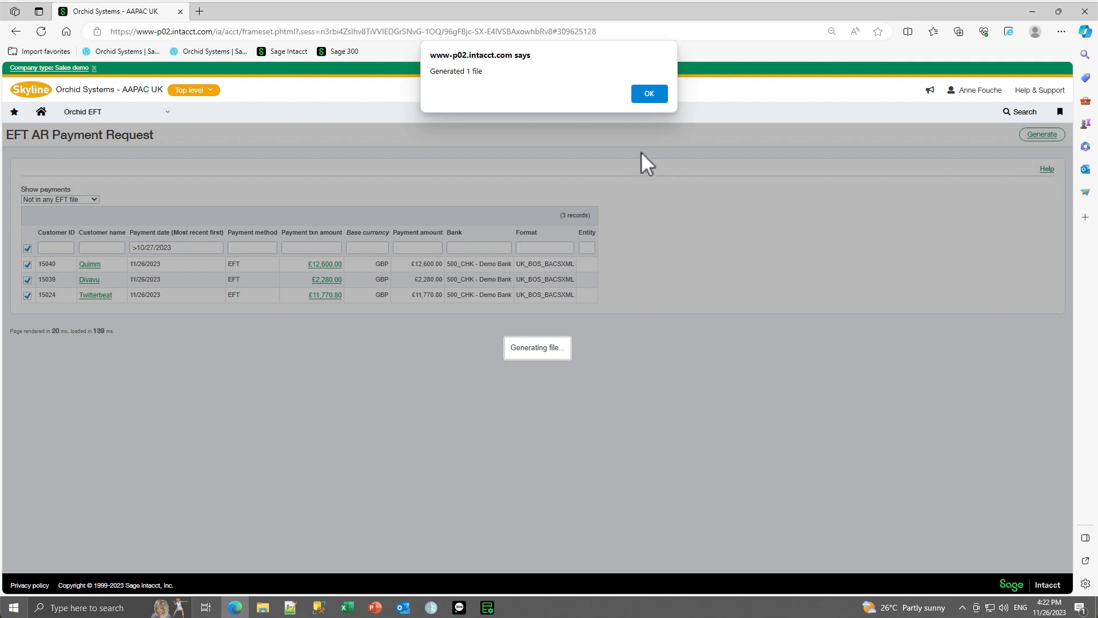
{"action": "left_click", "coordinate": [651, 95]}
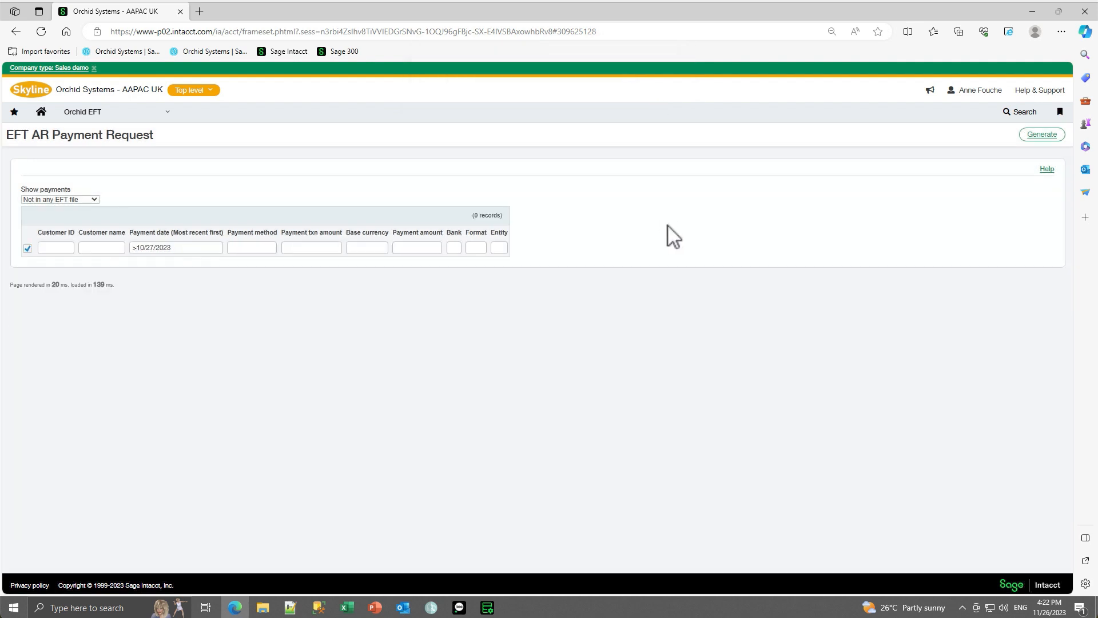
- Filter the AR payments so that only those with base currency USD and format NACHA are listed
{"action": "left_click", "coordinate": [367, 250]}
{"action": "left_click", "coordinate": [356, 273]}
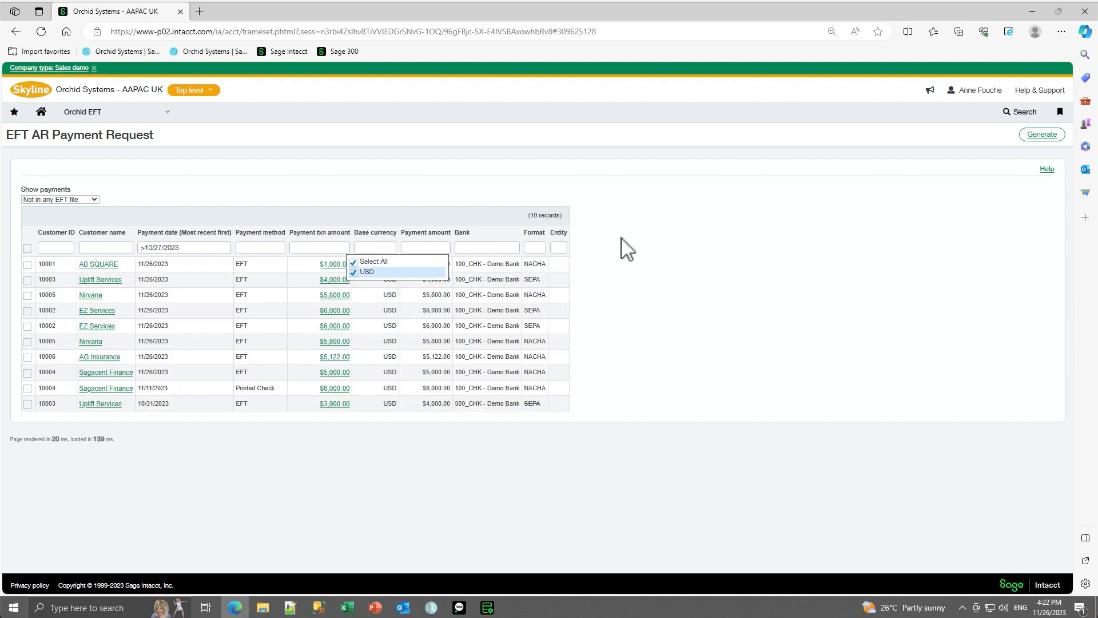
{"action": "left_click", "coordinate": [26, 296]}
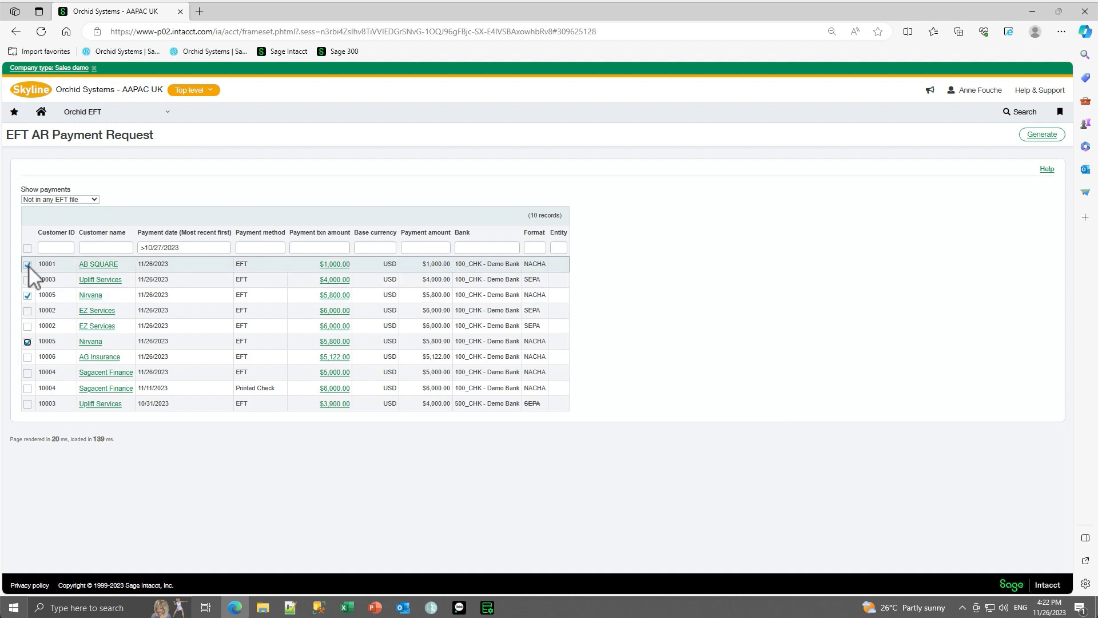
{"action": "left_click", "coordinate": [532, 247]}
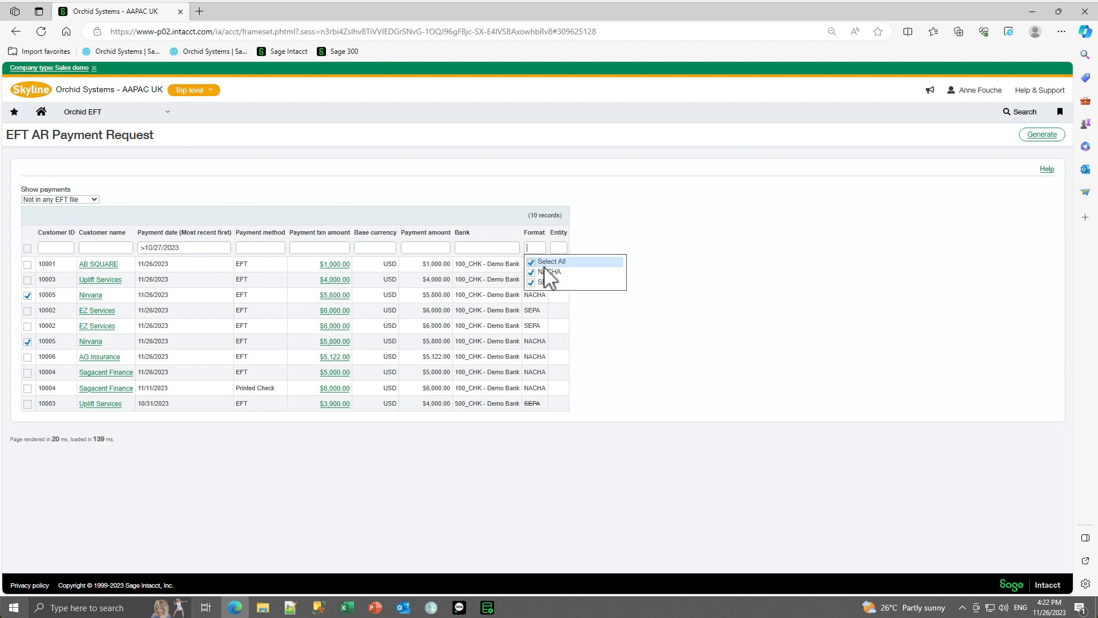
{"action": "left_click", "coordinate": [531, 263]}
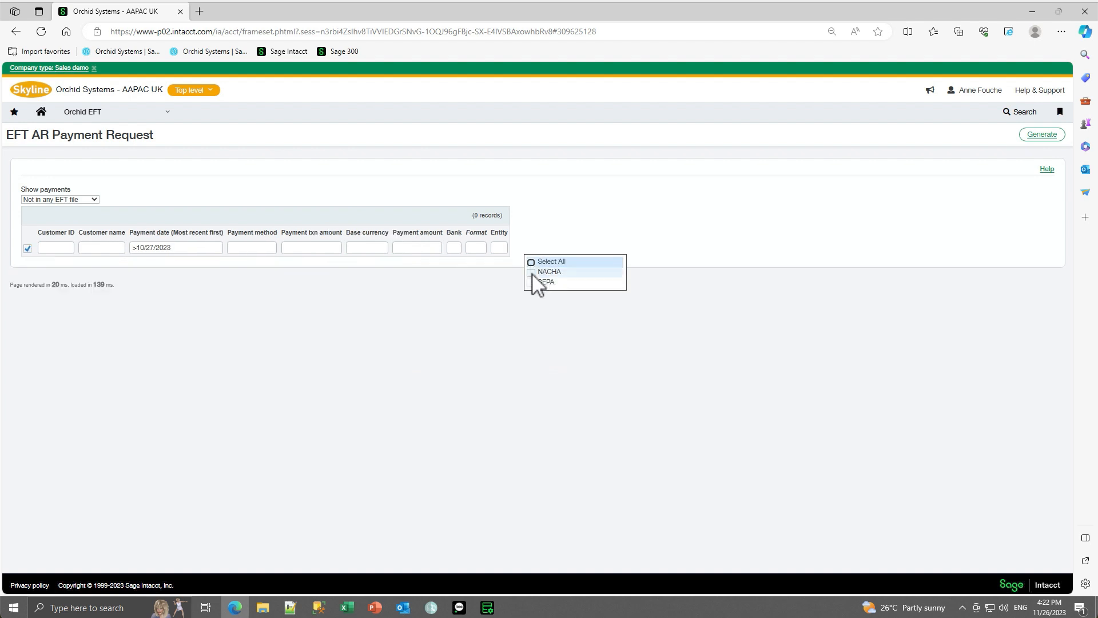
{"action": "left_click", "coordinate": [532, 273]}
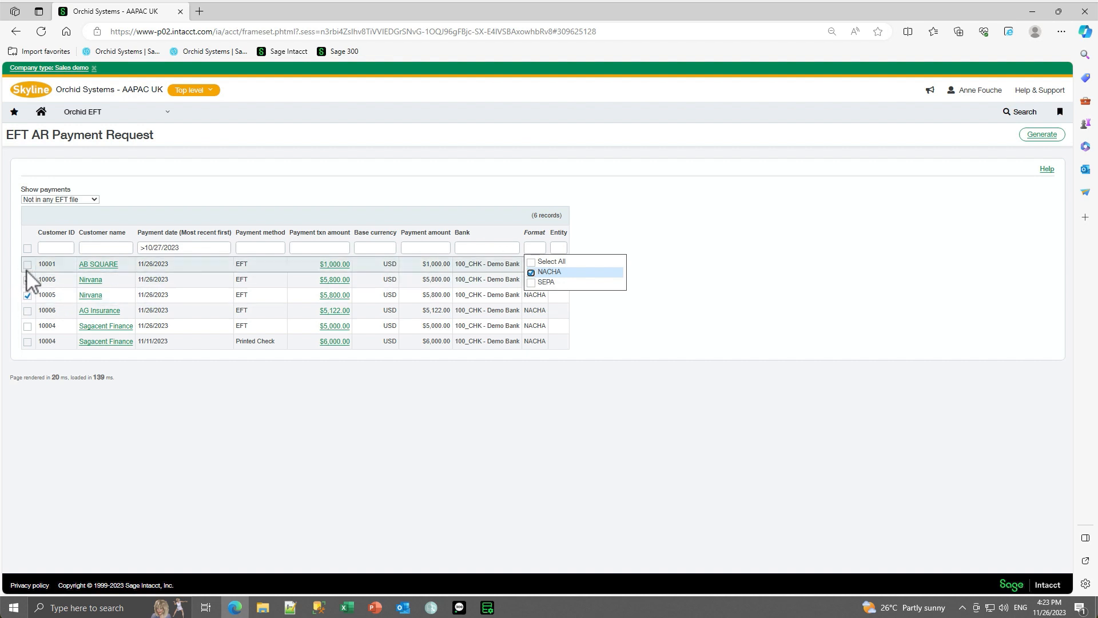
- Select all the listed USD NACHA payments and generate their EFT file
{"action": "left_click", "coordinate": [27, 248]}
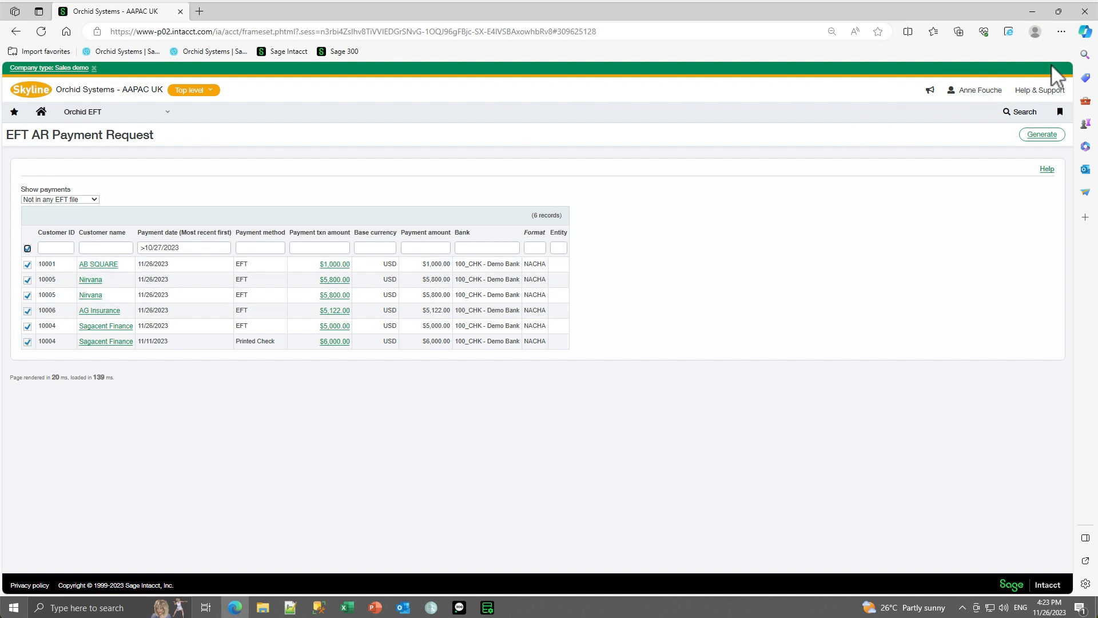
{"action": "left_click", "coordinate": [1044, 137]}
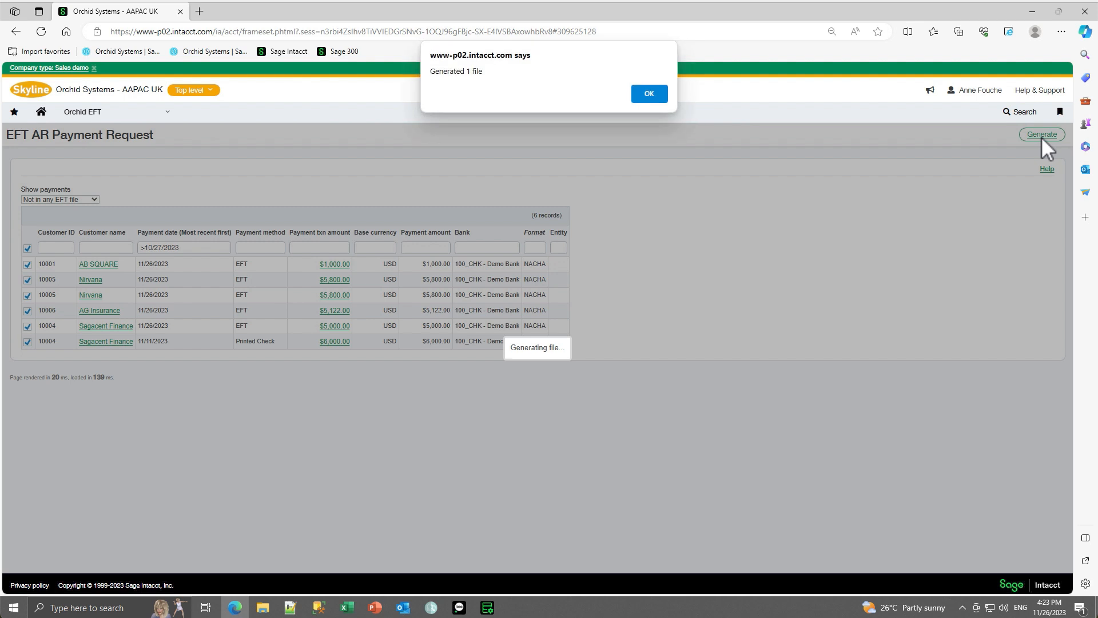
{"action": "left_click", "coordinate": [649, 93]}
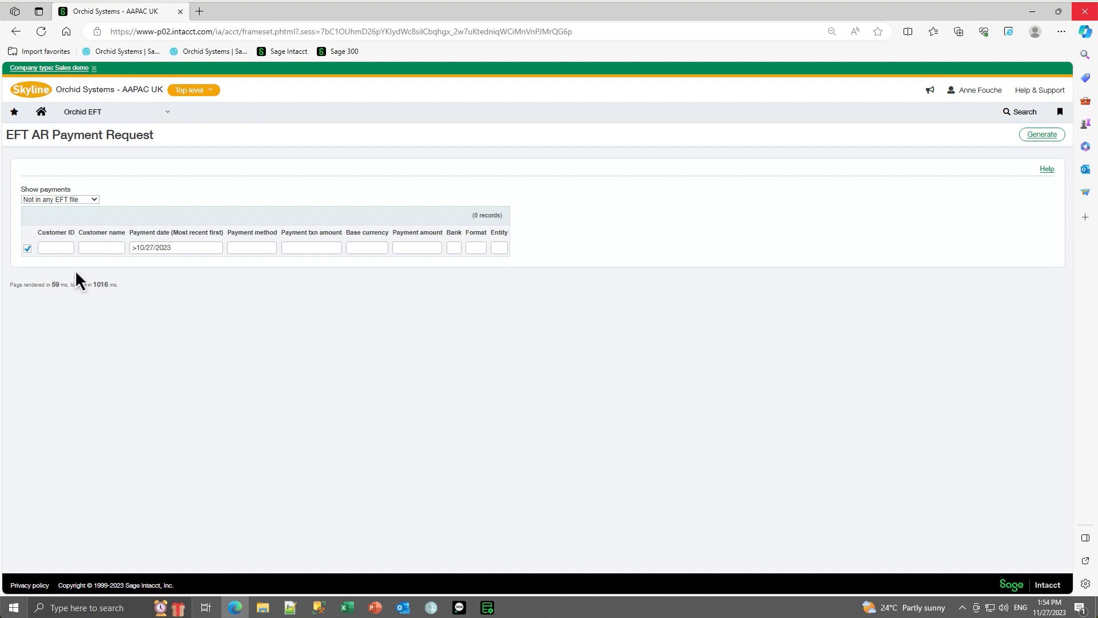
- Open the EFT File List in Orchid EFT
{"action": "left_click", "coordinate": [168, 111]}
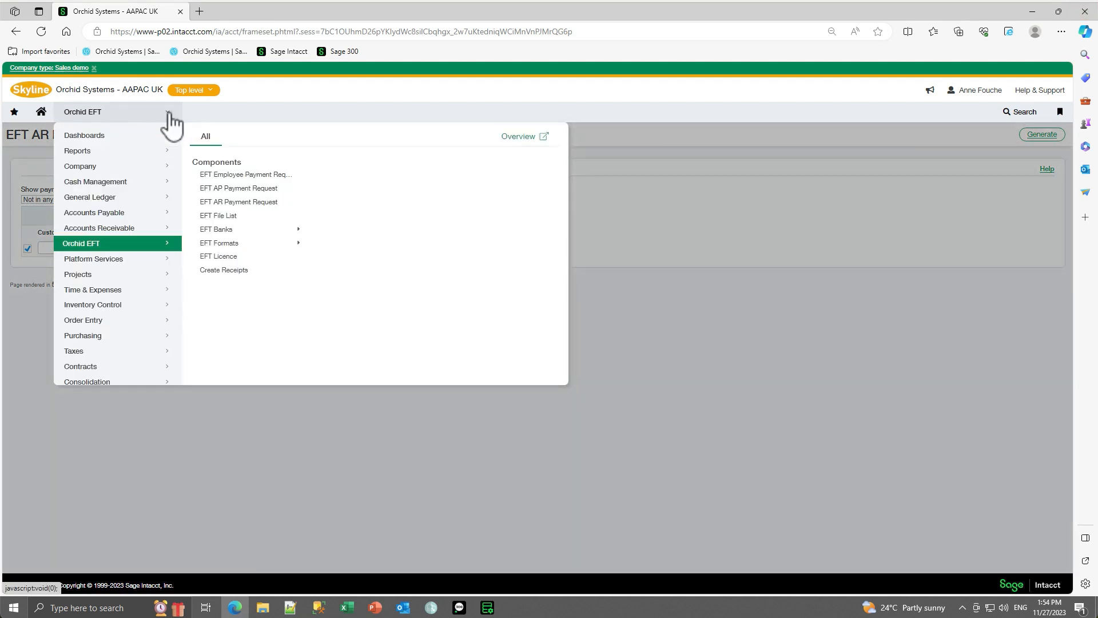
{"action": "left_click", "coordinate": [219, 216]}
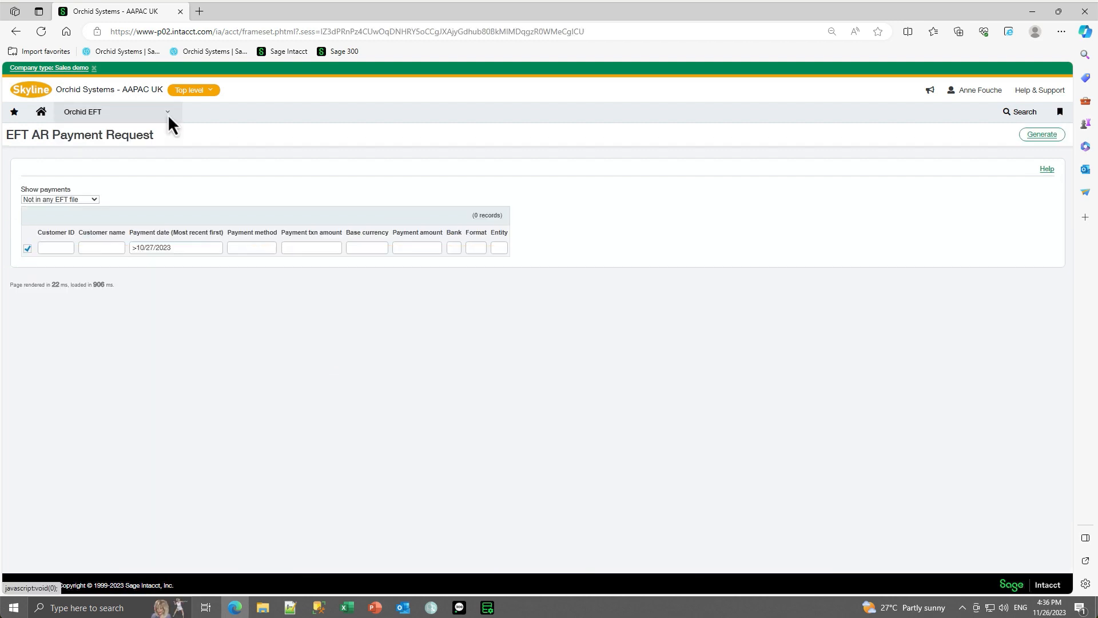
- Open customer AB SQUARE from Accounts Receivable for editing, and review its Orchid EFT details and available EFT file formats, keeping NACHA
{"action": "left_click", "coordinate": [168, 114]}
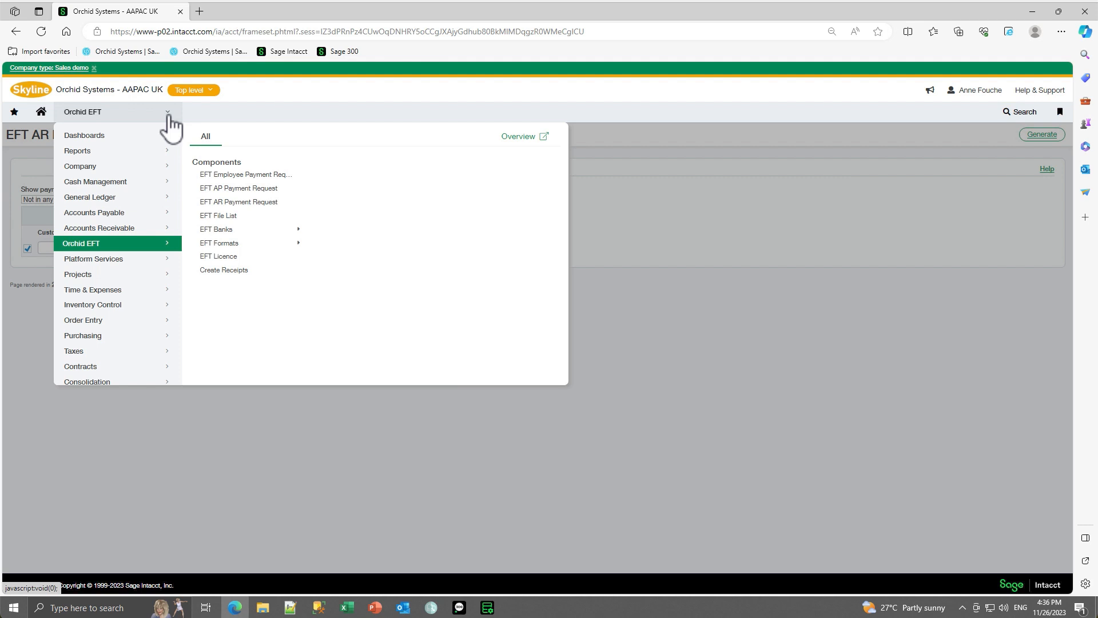
{"action": "mouse_move", "coordinate": [135, 232]}
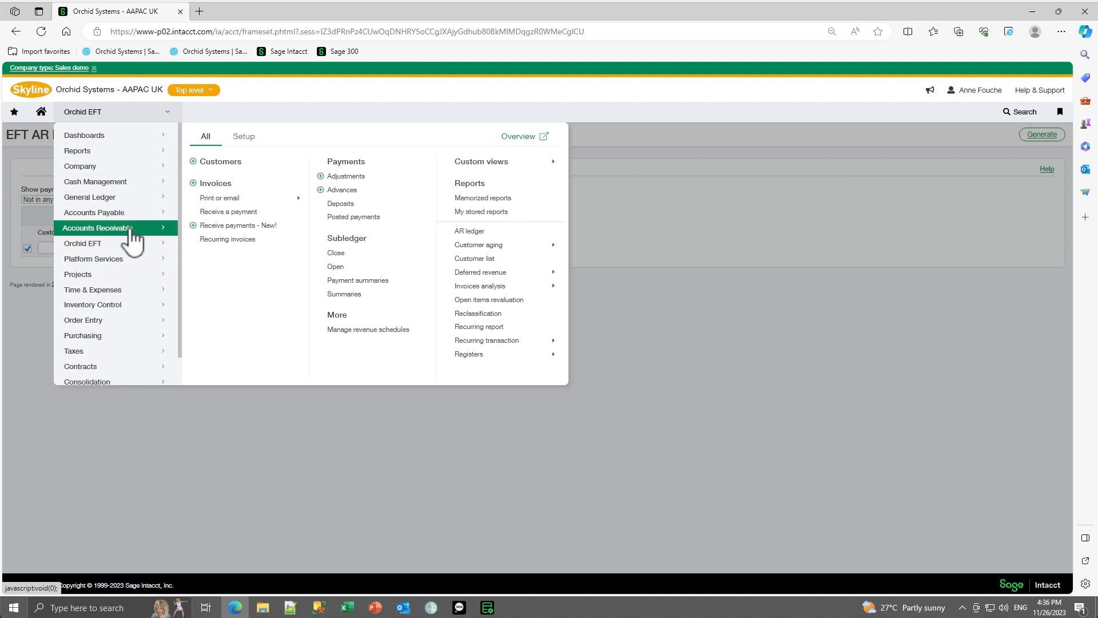
{"action": "left_click", "coordinate": [214, 163]}
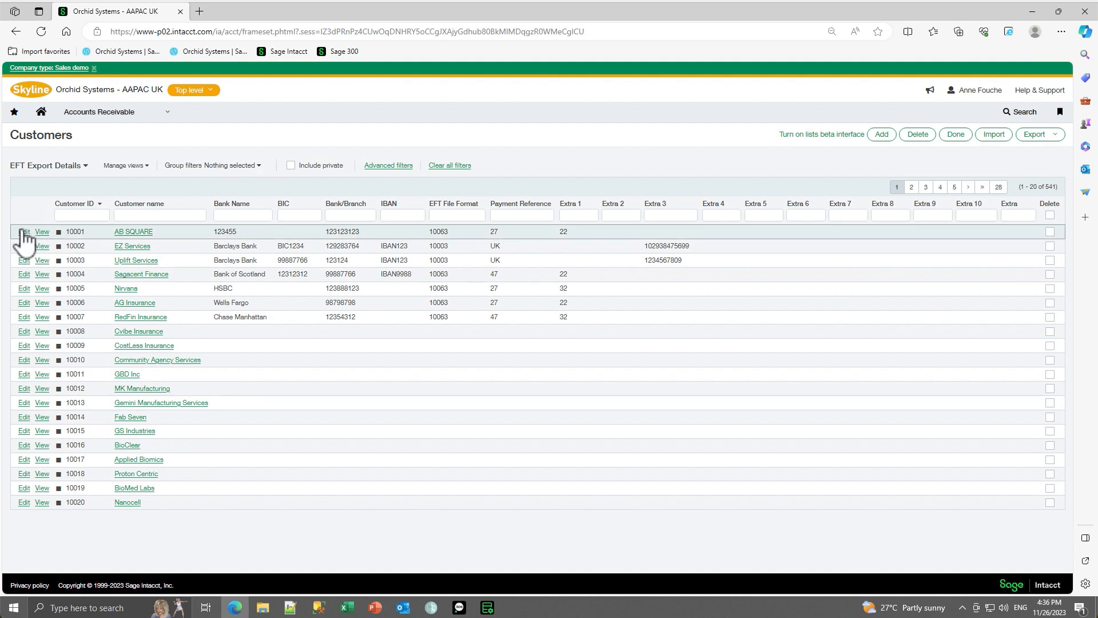
{"action": "left_click", "coordinate": [24, 232]}
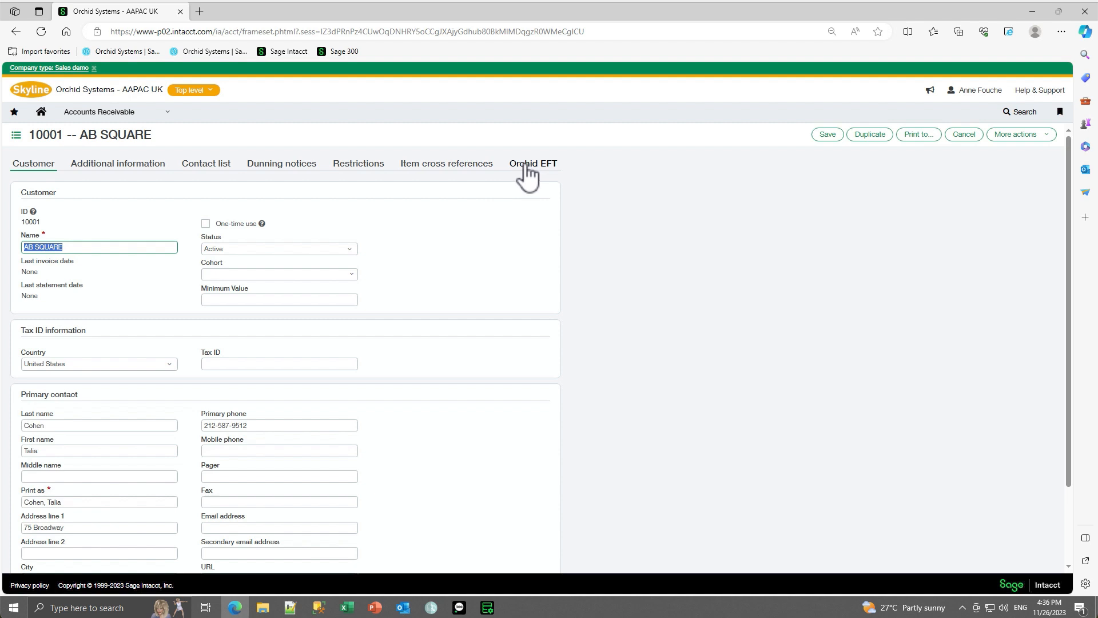
{"action": "left_click", "coordinate": [525, 164]}
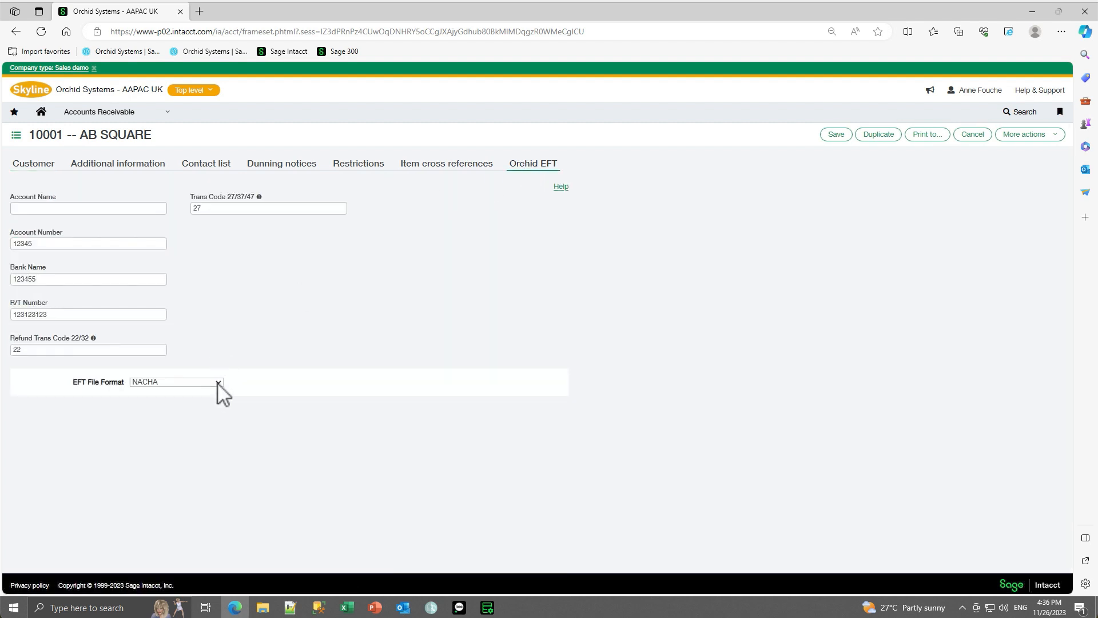
{"action": "left_click", "coordinate": [218, 382]}
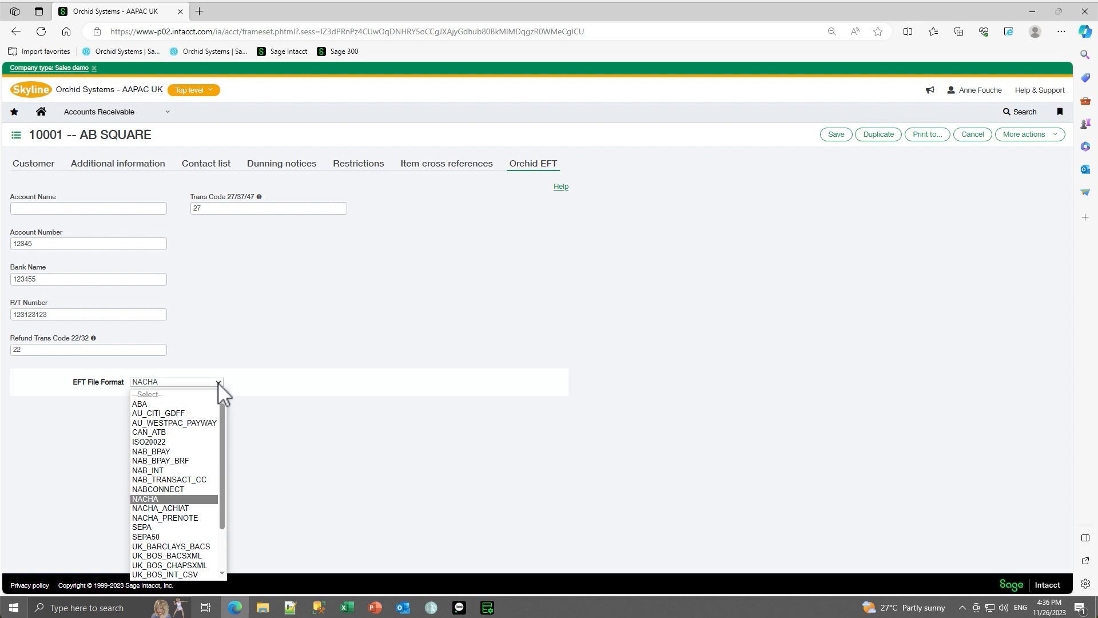
{"action": "left_click", "coordinate": [166, 501]}
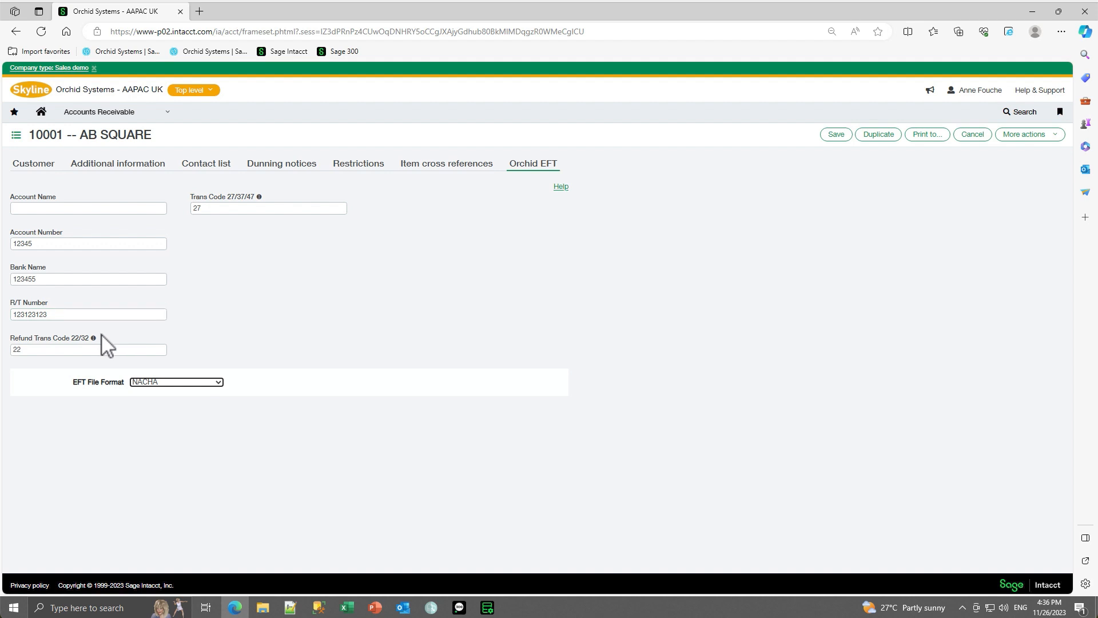
- Open the EFT Banks list and open the receipt-type 500_CHK - UK_BOS_BACSXML bank for editing
{"action": "left_click", "coordinate": [166, 115]}
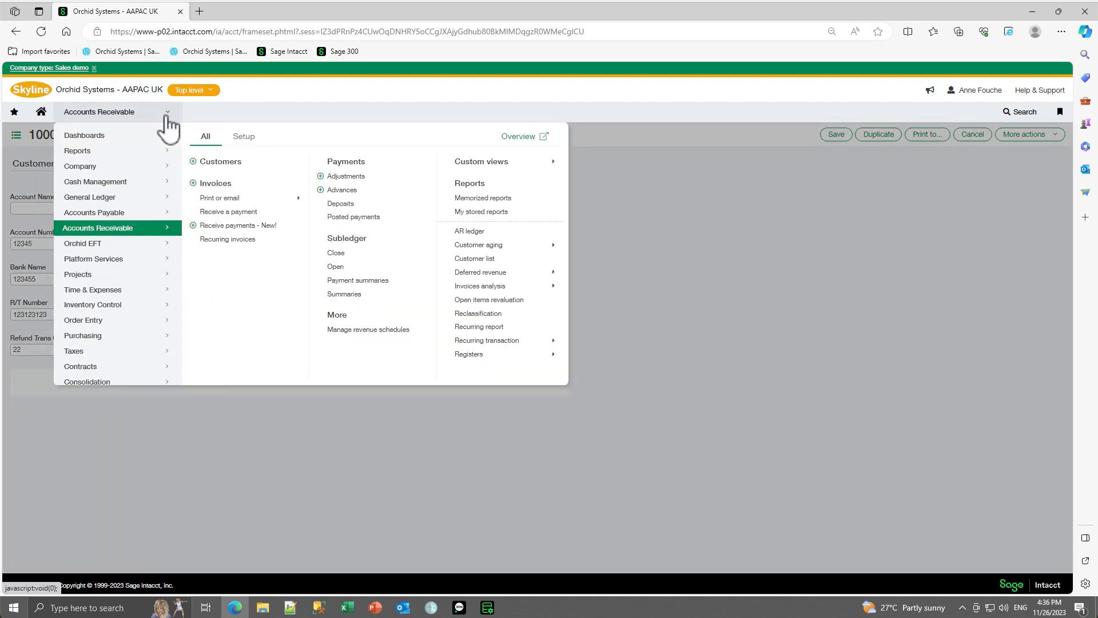
{"action": "left_click", "coordinate": [104, 245]}
{"action": "left_click", "coordinate": [236, 229]}
{"action": "left_click", "coordinate": [337, 237]}
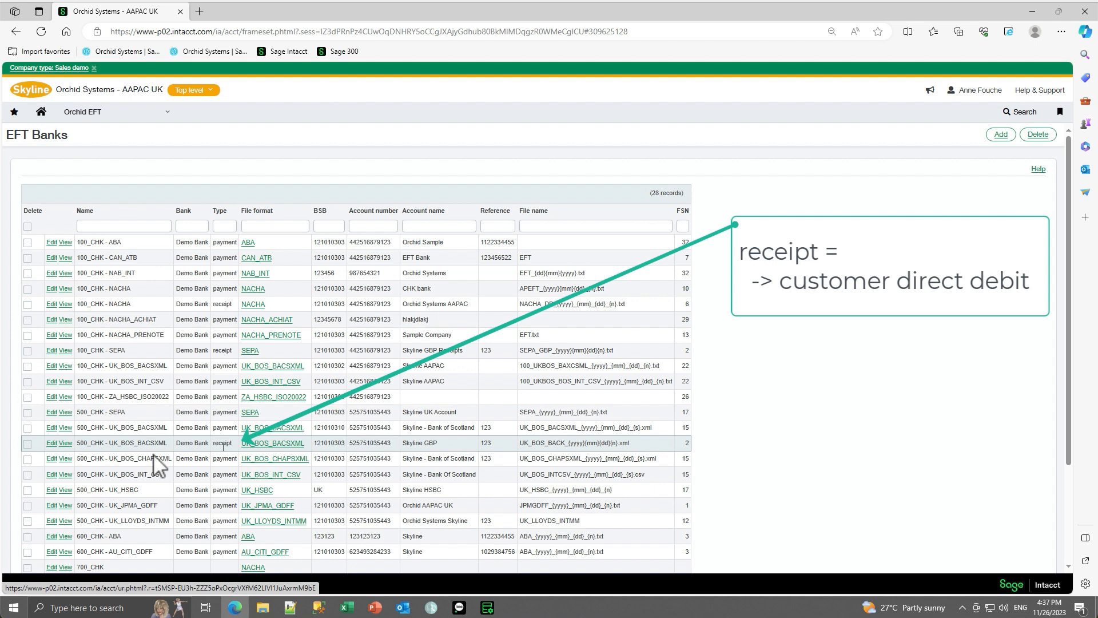
{"action": "left_click", "coordinate": [50, 443]}
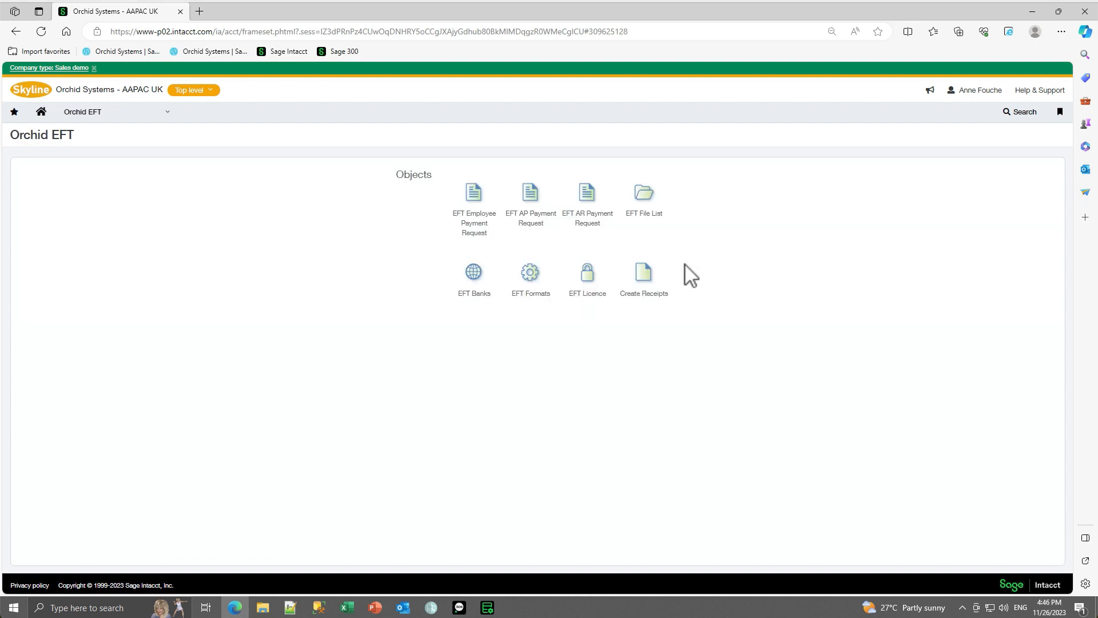
- Open the Create Receipts page in Orchid EFT
{"action": "left_click", "coordinate": [646, 284]}
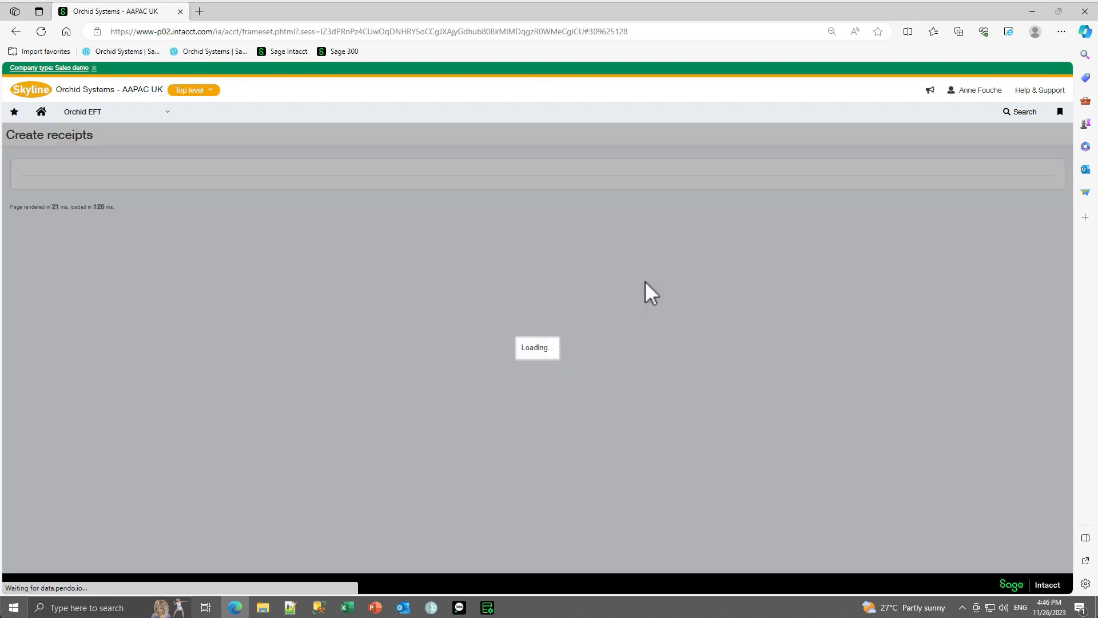
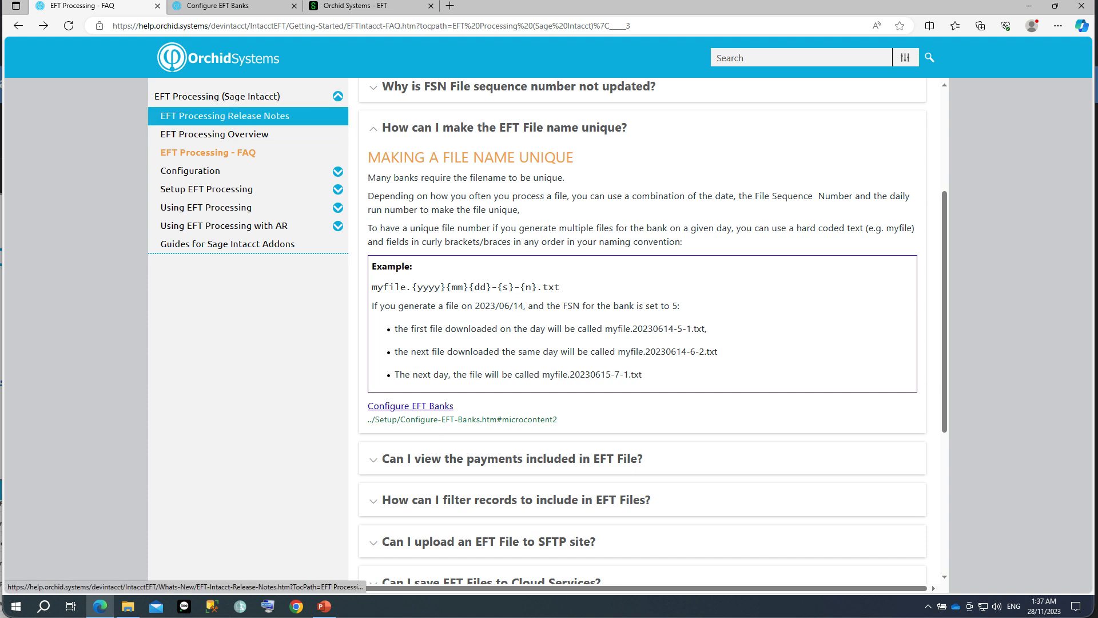
- Review the Configure EFT Banks help page for the File name options and the File Sequence Number (FSN) rules
{"action": "left_click", "coordinate": [218, 6]}
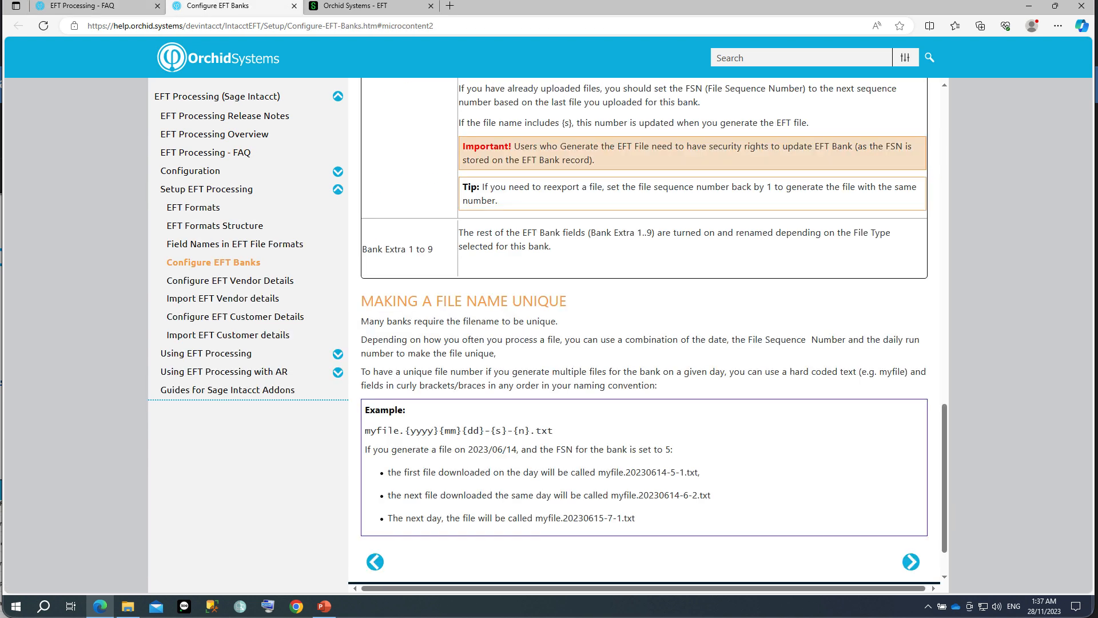
{"action": "scroll", "coordinate": [622, 248], "scroll_direction": "up", "scroll_amount": 6}
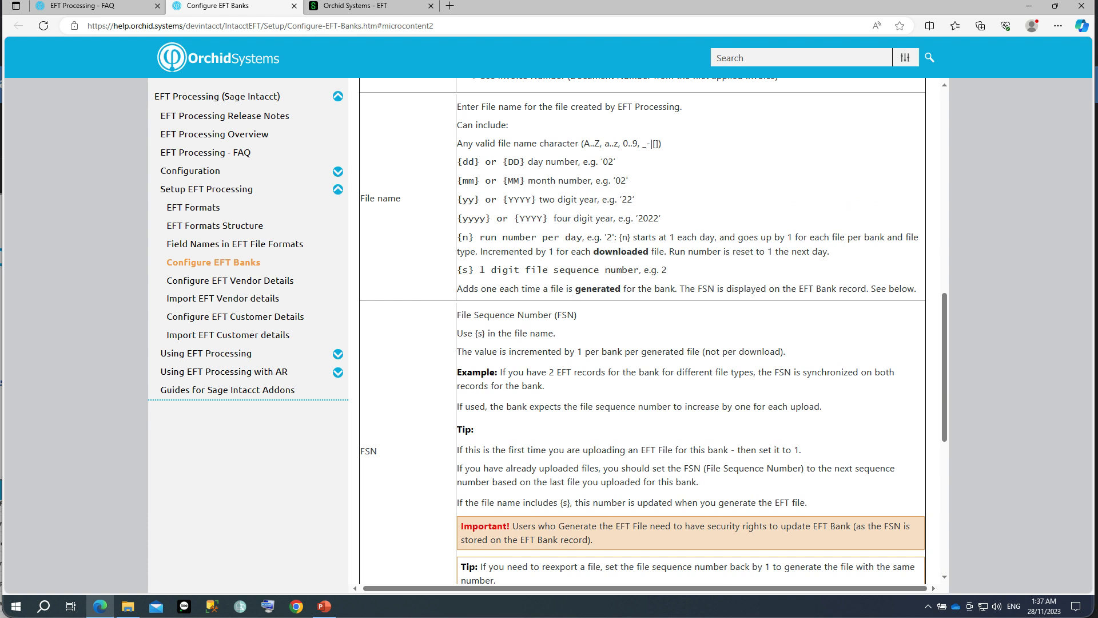
- Switch to Sage Intacct's Orchid EFT module and view the payment-type 100_CHK - NACHA bank in EFT Banks, checking its file name and FSN
{"action": "left_click", "coordinate": [352, 6]}
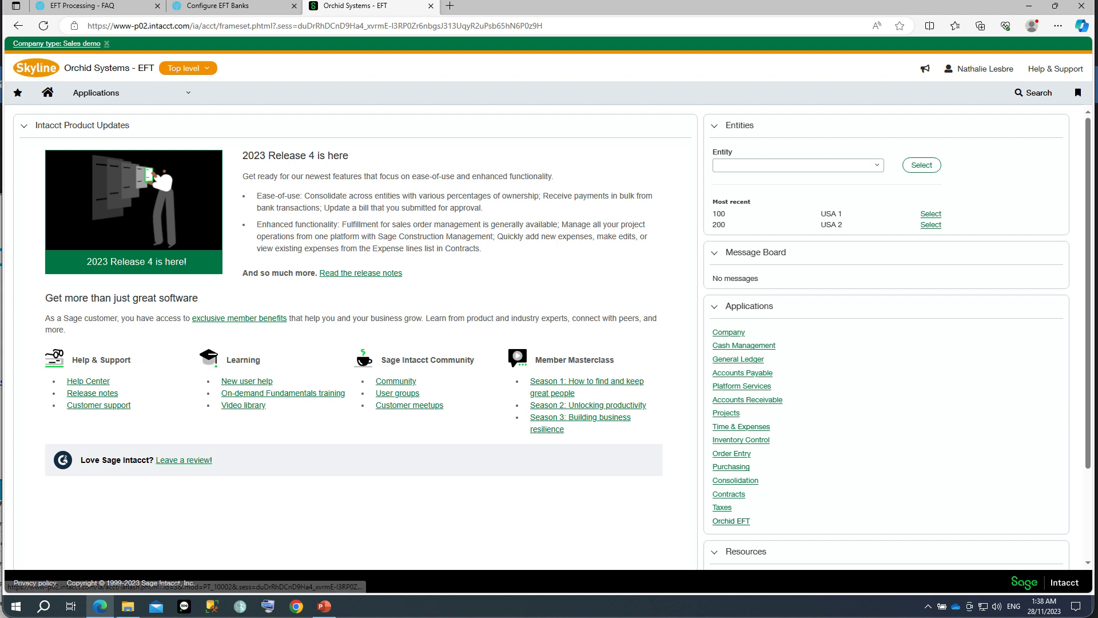
{"action": "left_click", "coordinate": [731, 521]}
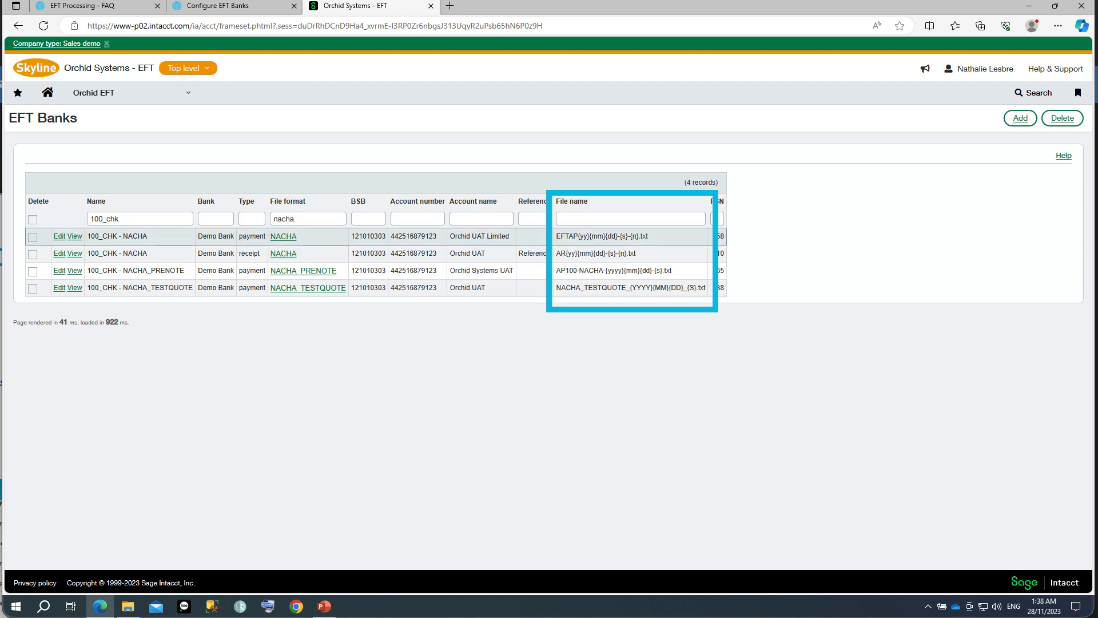
{"action": "left_click", "coordinate": [74, 236]}
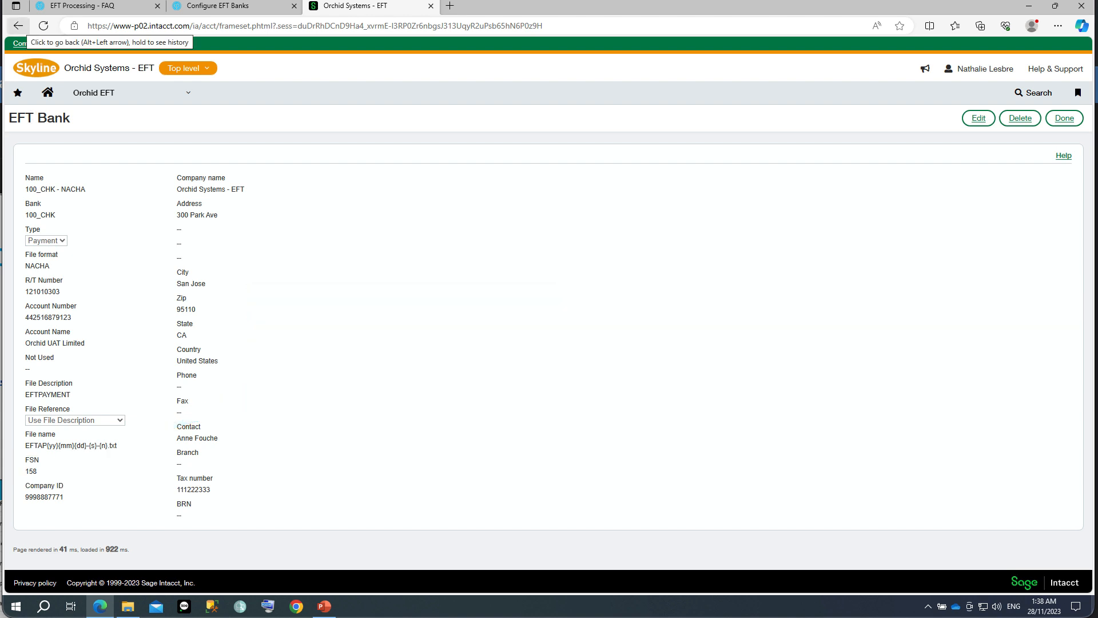
{"action": "left_click", "coordinate": [18, 25]}
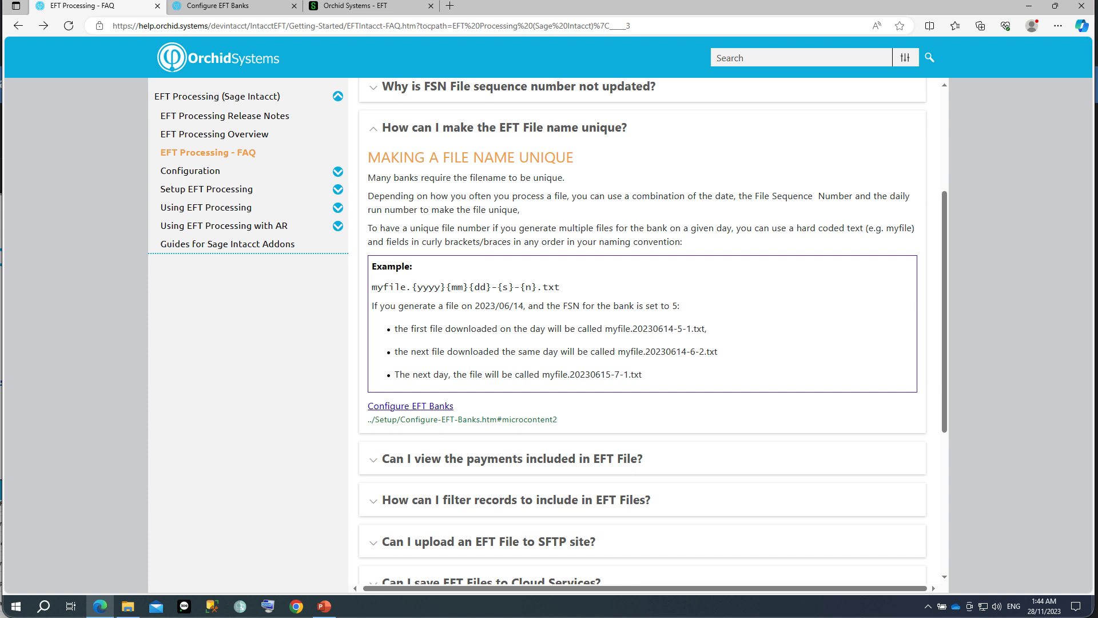
- Expand the EFT Processing FAQ entry "Can I view the payments included in EFT File?" and read its answer
{"action": "left_click", "coordinate": [512, 459]}
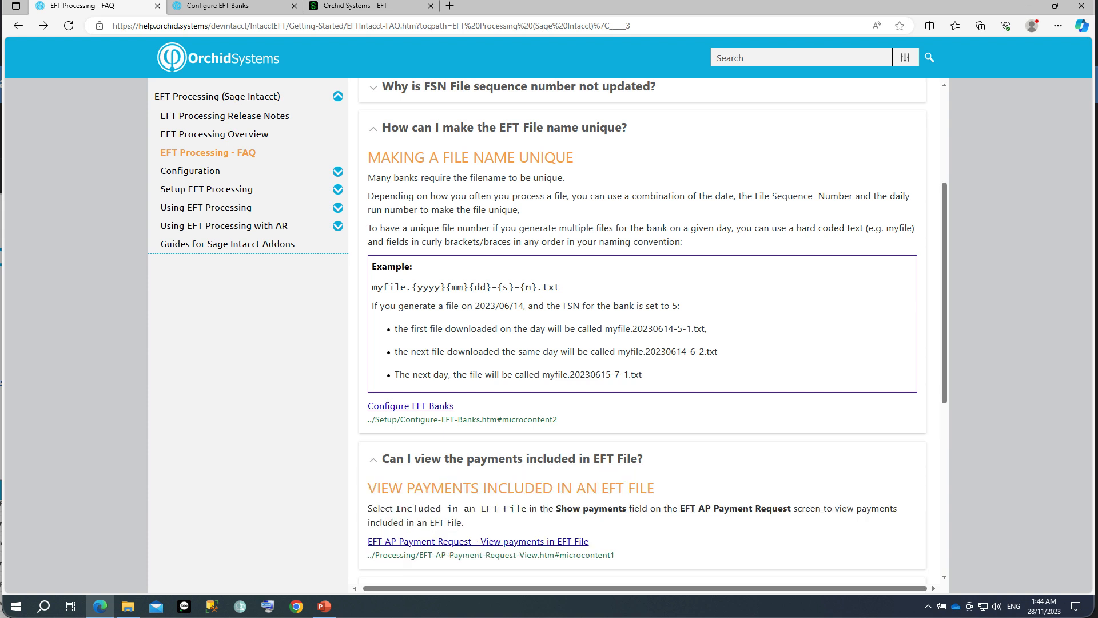
{"action": "scroll", "coordinate": [642, 332], "scroll_direction": "down", "scroll_amount": 5}
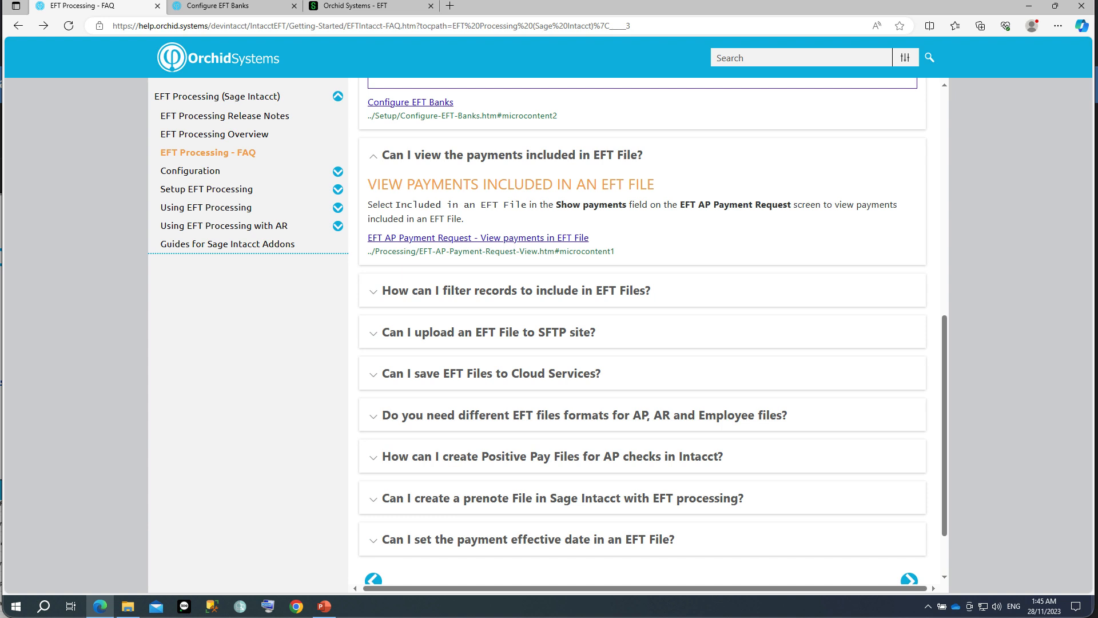
- In Sage Intacct's EFT AP Payment Request, show the payments included in an EFT file and filter them to vendor Ven-20092
{"action": "left_click", "coordinate": [366, 6]}
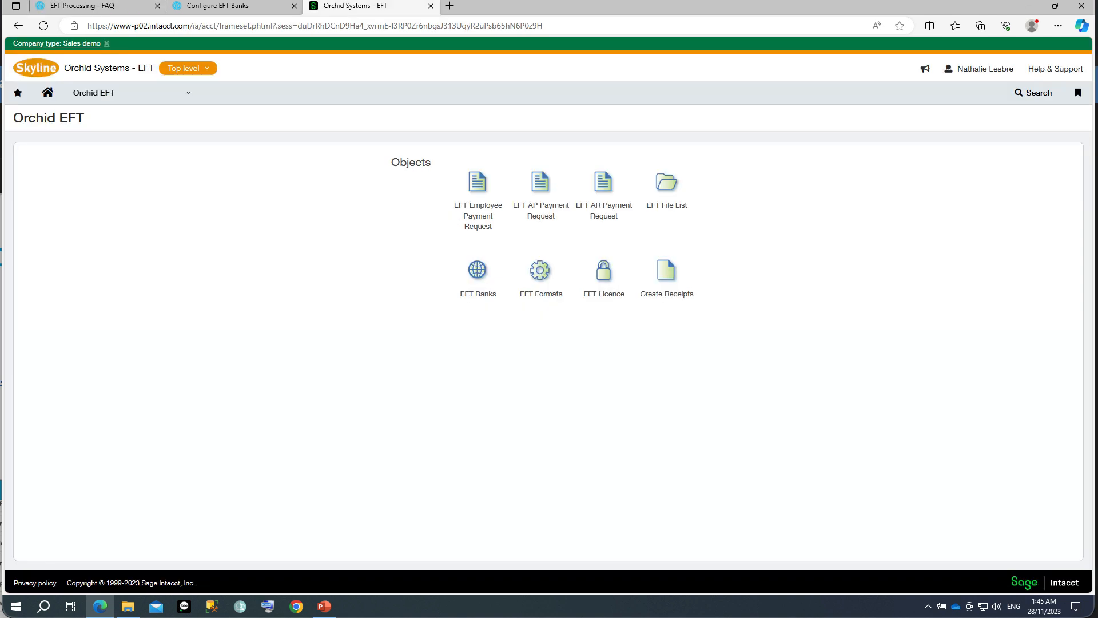
{"action": "left_click", "coordinate": [541, 183]}
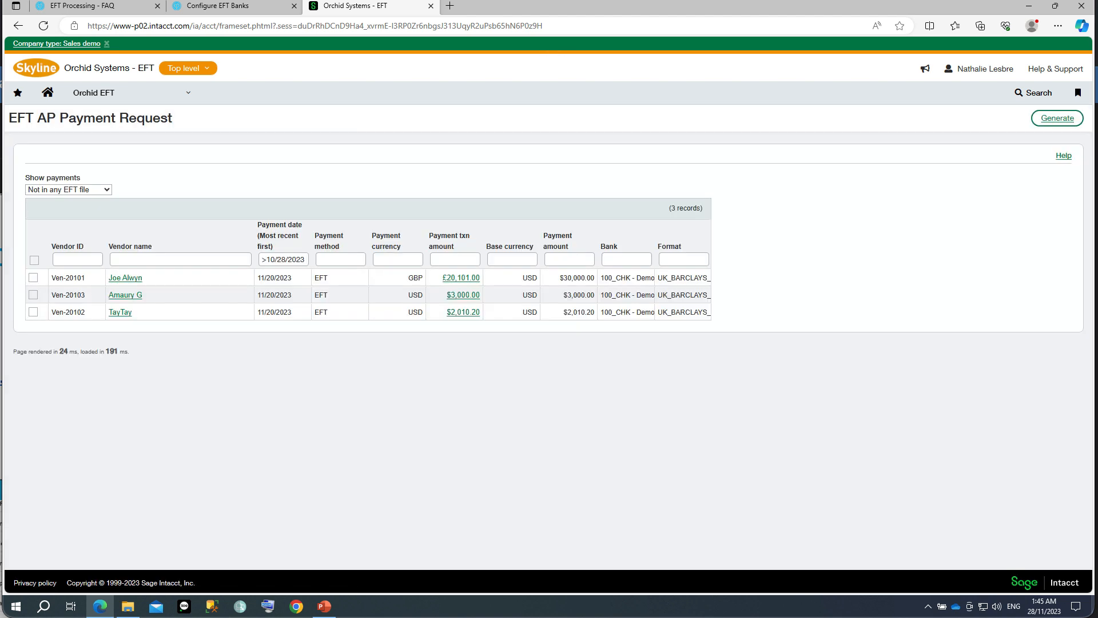
{"action": "left_click", "coordinate": [106, 189]}
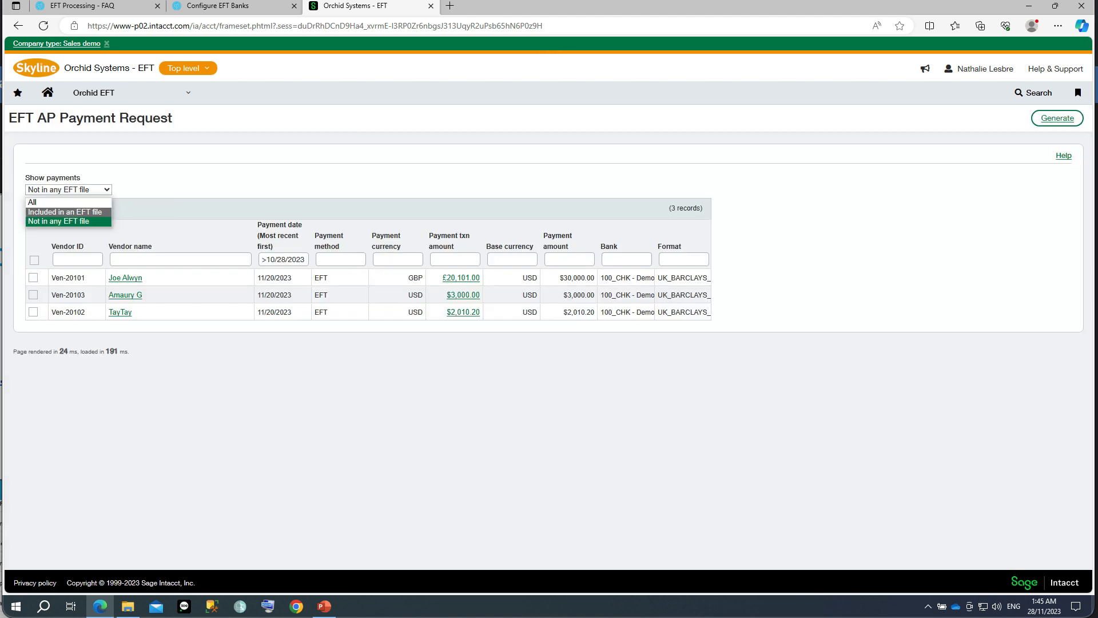
{"action": "left_click", "coordinate": [64, 211]}
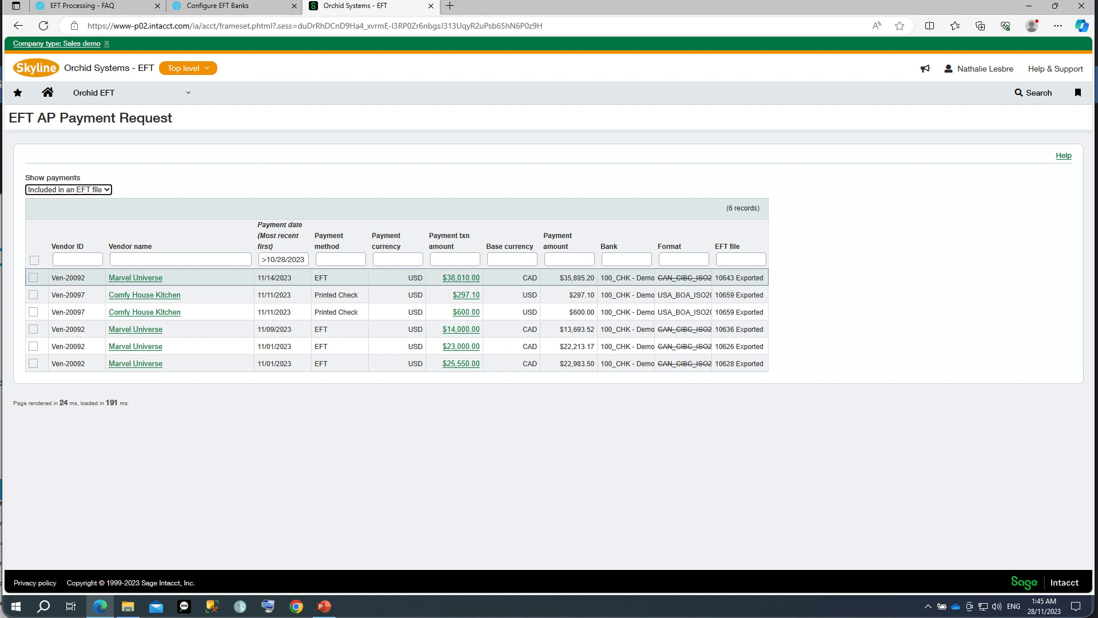
{"action": "left_click", "coordinate": [78, 258]}
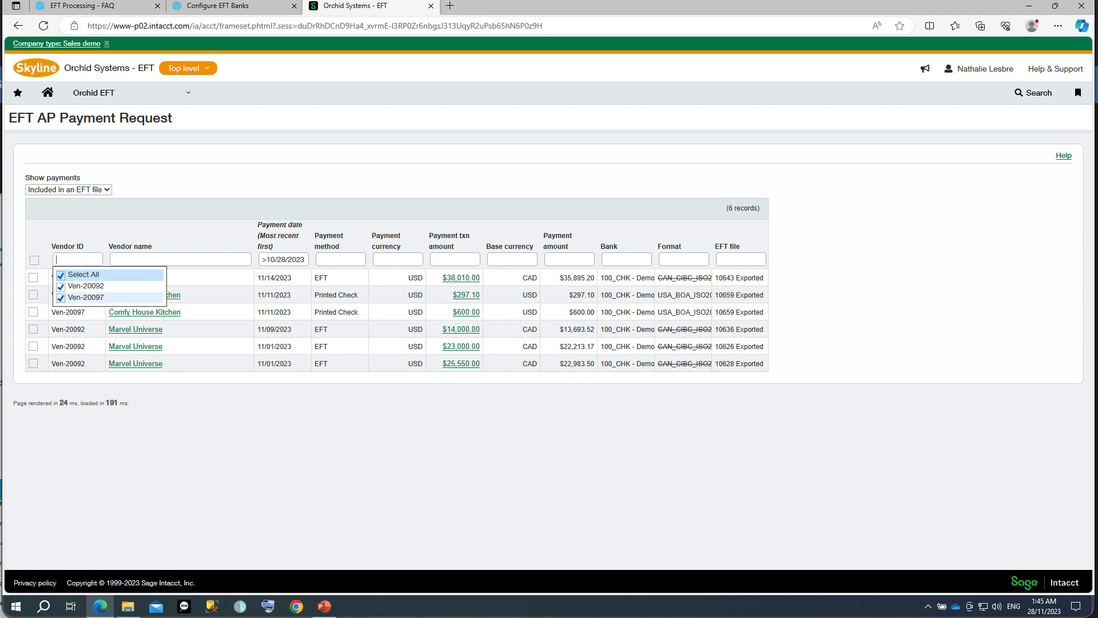
{"action": "left_click", "coordinate": [60, 298]}
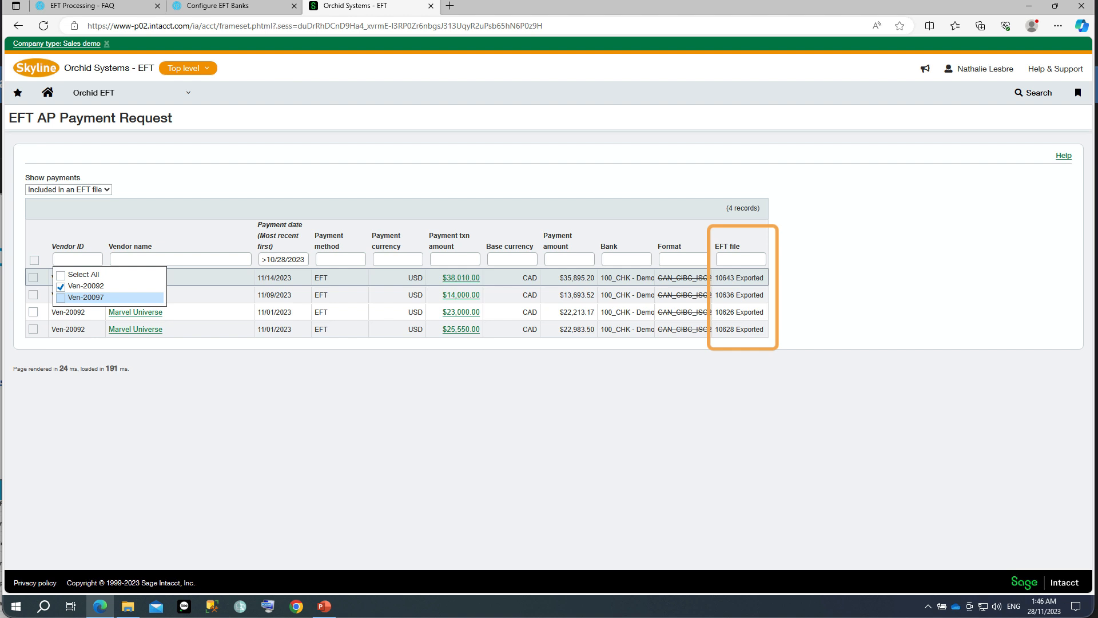
- Copy the format and EFT file number from the vendor's payment dated 11/14/2023
{"action": "left_click_drag", "start_coordinate": [658, 277], "coordinate": [735, 278]}
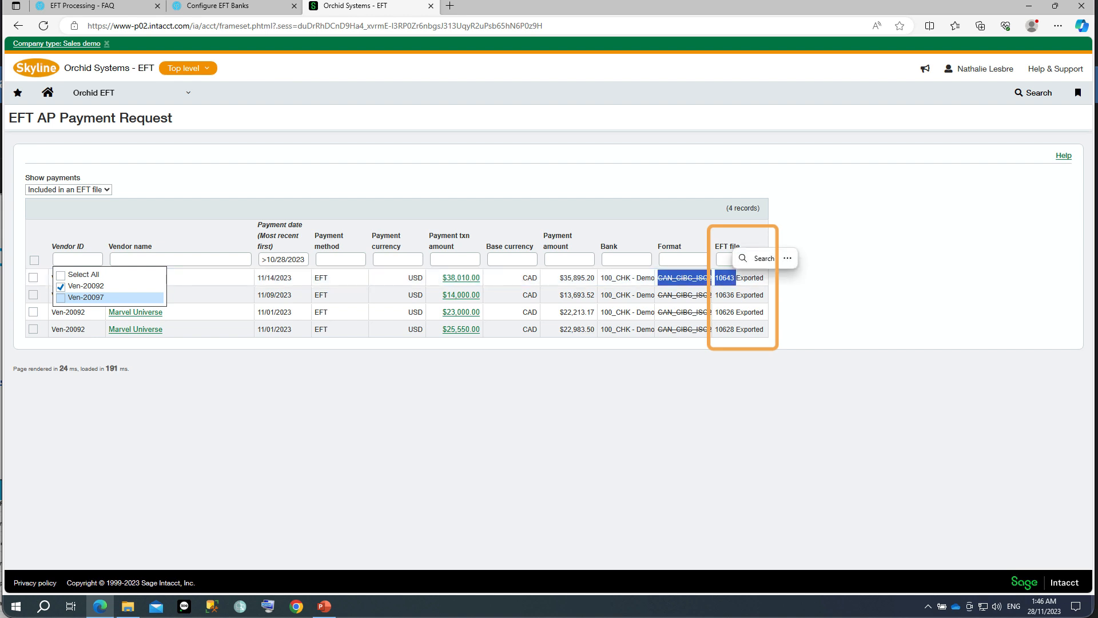
{"action": "right_click", "coordinate": [724, 278]}
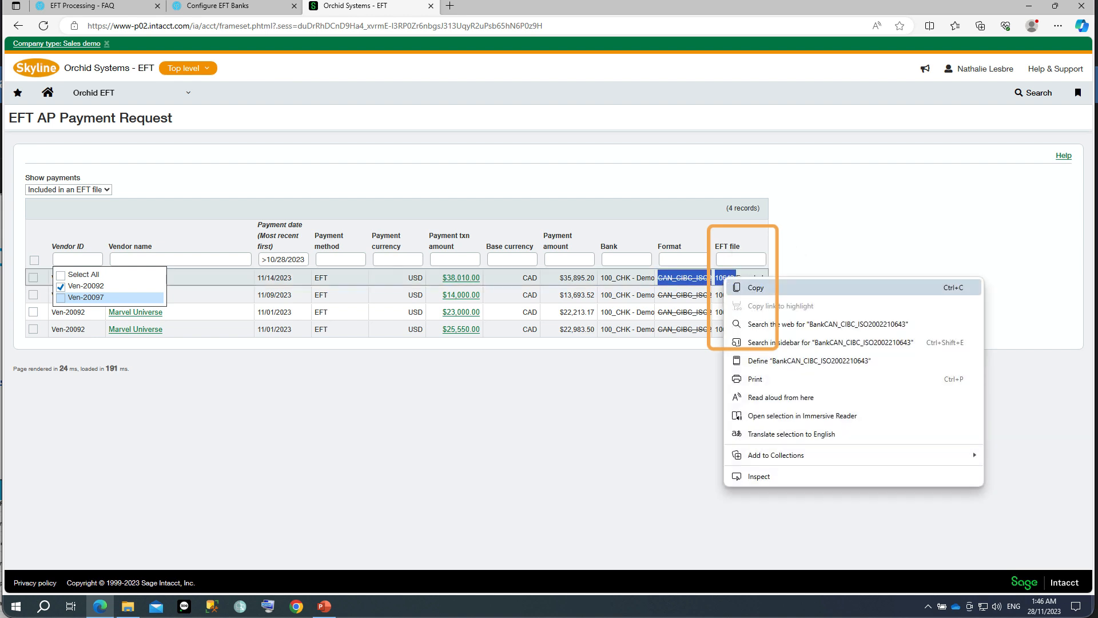
{"action": "left_click", "coordinate": [756, 287]}
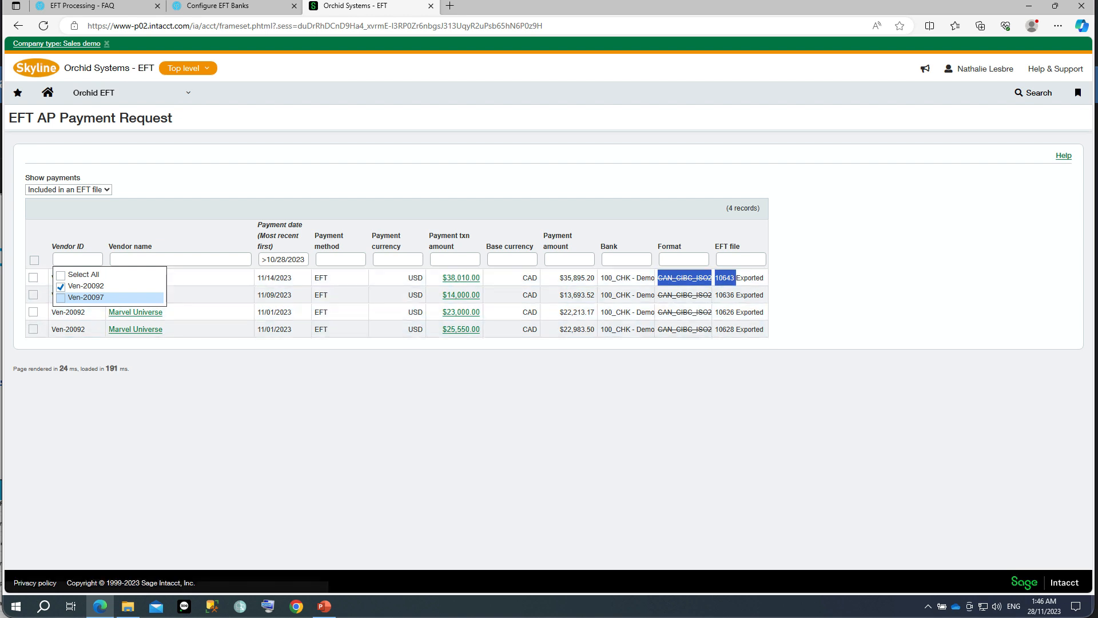
- Open the Orchid EFT File List and start filtering it by File id
{"action": "left_click", "coordinate": [114, 93]}
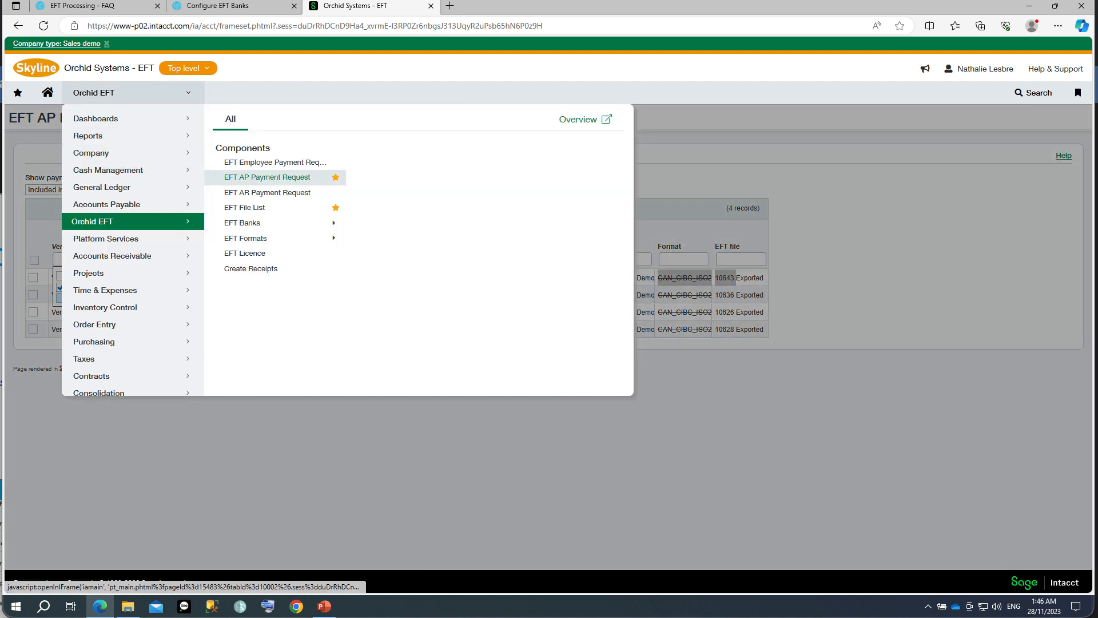
{"action": "left_click", "coordinate": [245, 207]}
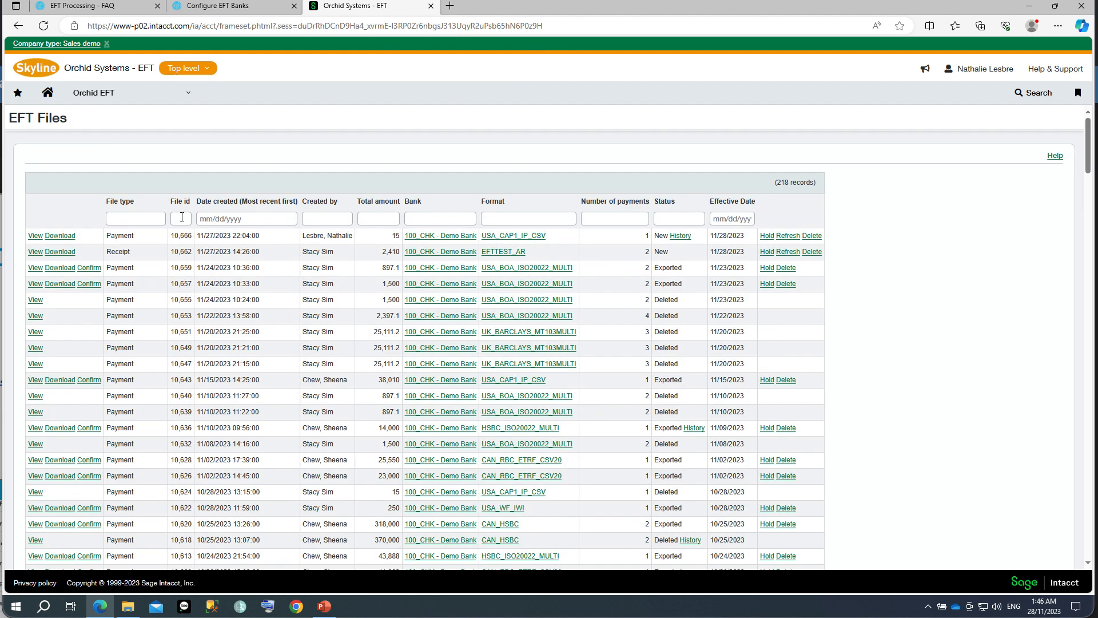
{"action": "left_click", "coordinate": [182, 218]}
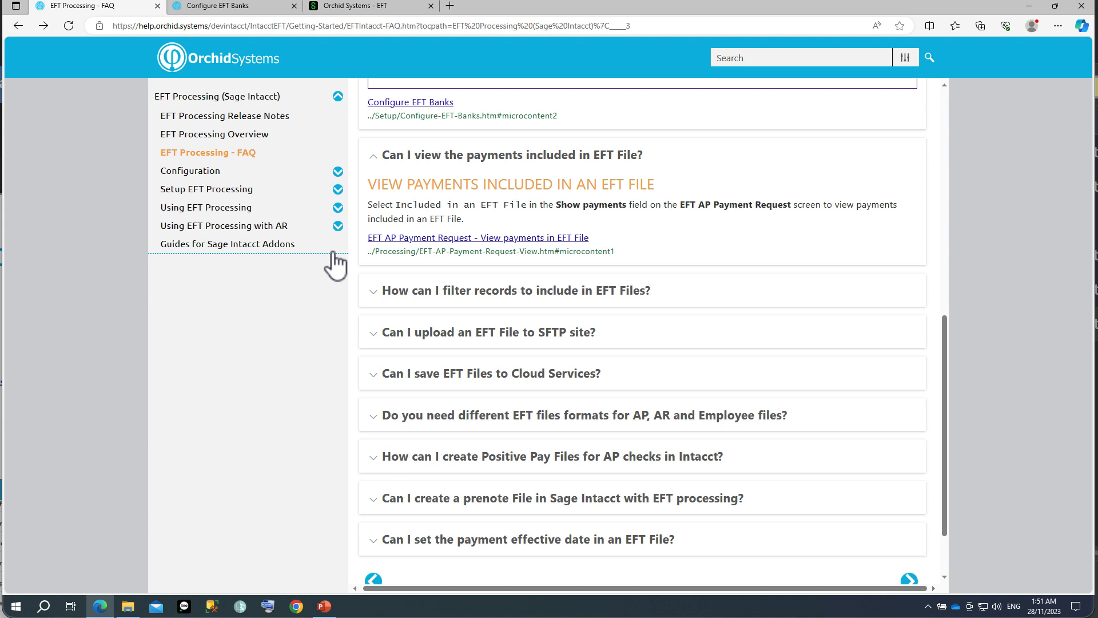
- Expand the FAQ entry "How can I filter records to include in EFT Files?" and read its filter string and value selection examples
{"action": "left_click", "coordinate": [374, 291]}
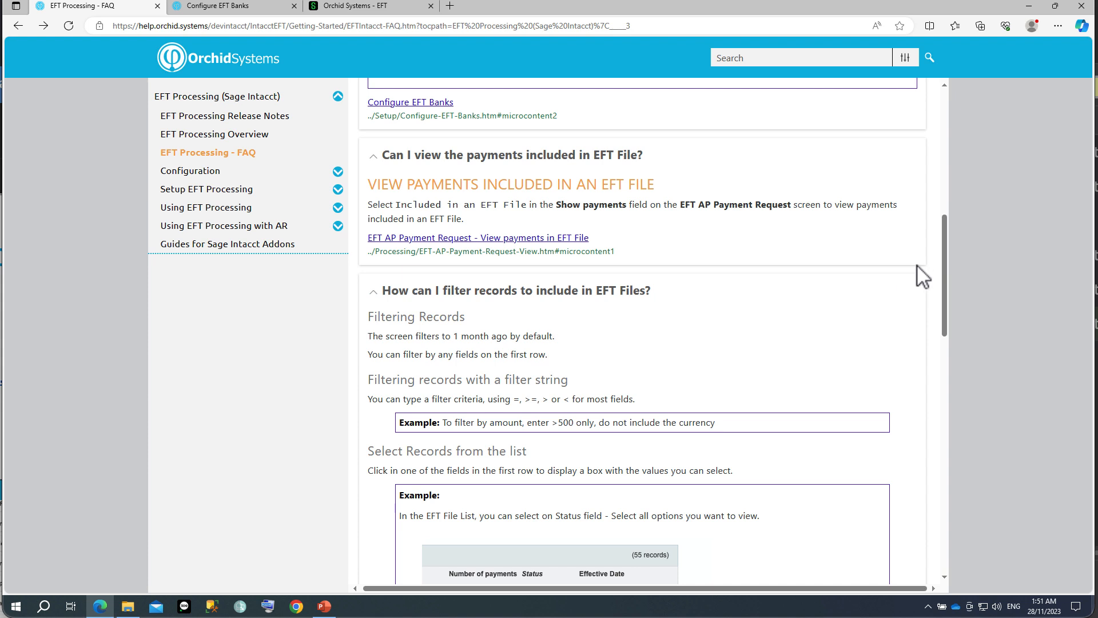
{"action": "scroll", "coordinate": [904, 289], "scroll_direction": "down", "scroll_amount": 2}
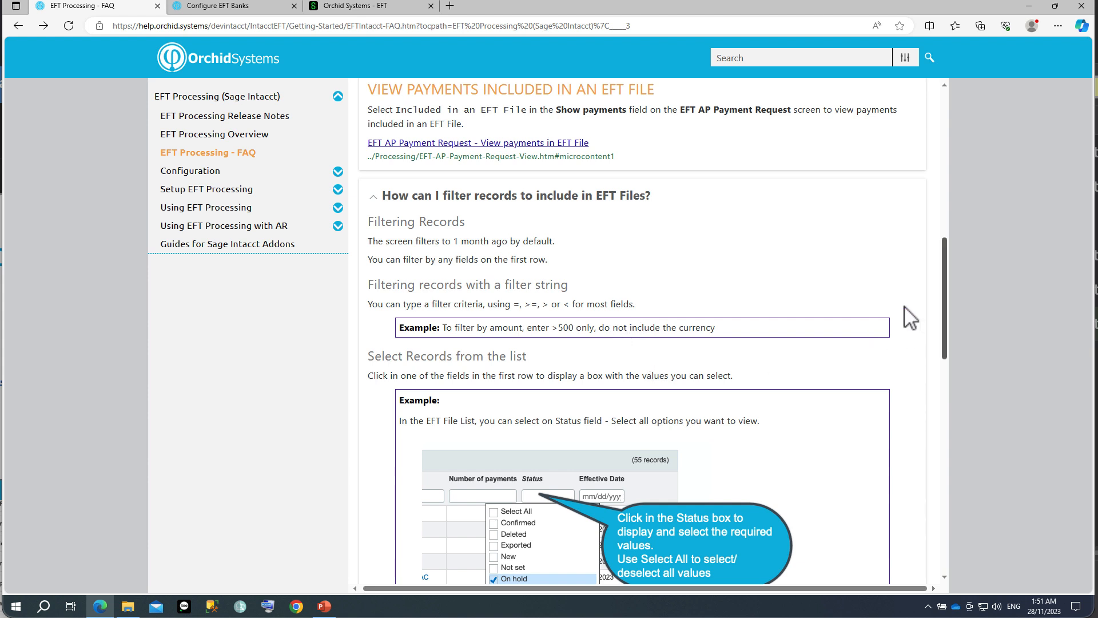
{"action": "scroll", "coordinate": [906, 337], "scroll_direction": "down", "scroll_amount": 2}
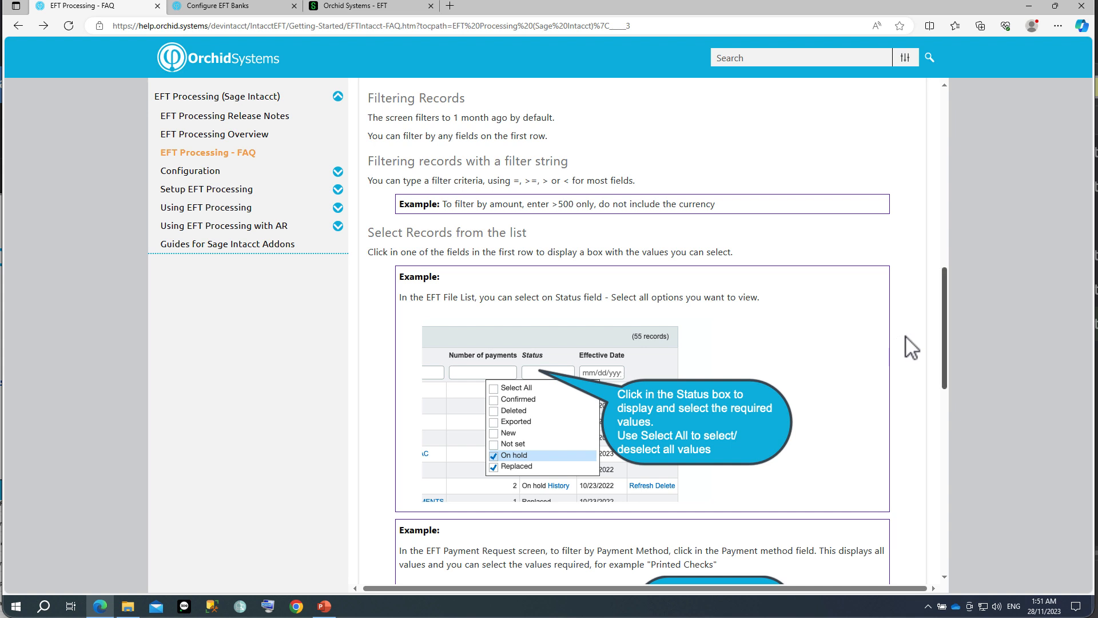
{"action": "scroll", "coordinate": [898, 339], "scroll_direction": "down", "scroll_amount": 2}
{"action": "scroll", "coordinate": [905, 386], "scroll_direction": "down", "scroll_amount": 1}
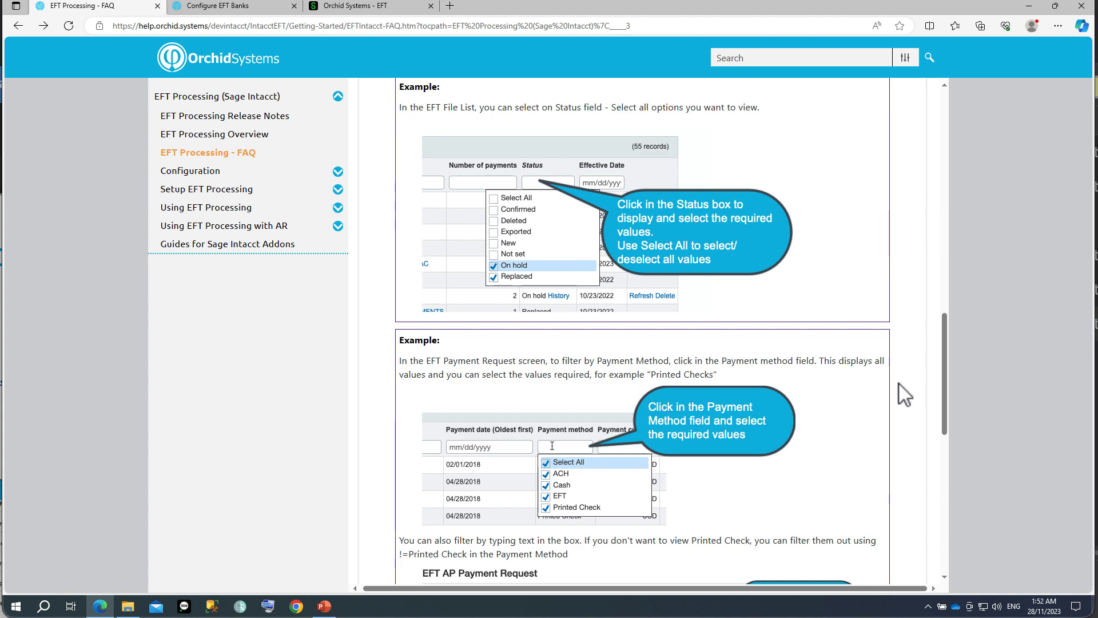
{"action": "scroll", "coordinate": [738, 274], "scroll_direction": "down", "scroll_amount": 1}
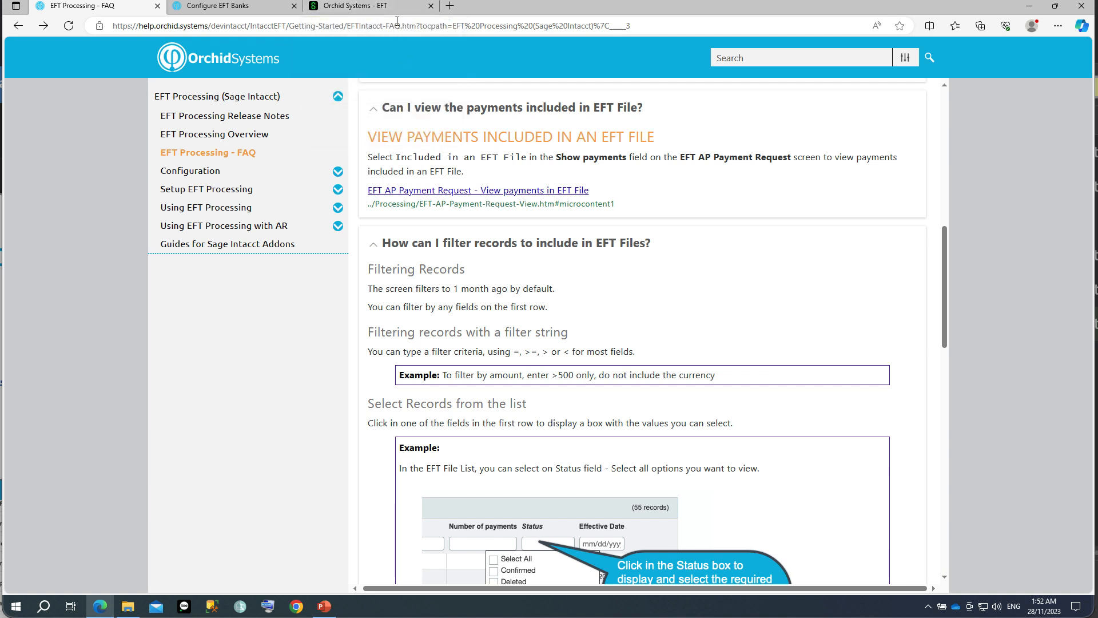
- Return to EFT AP Payment Request in Sage Intacct and set the Payment date filter to >07/28/2023
{"action": "left_click", "coordinate": [355, 6]}
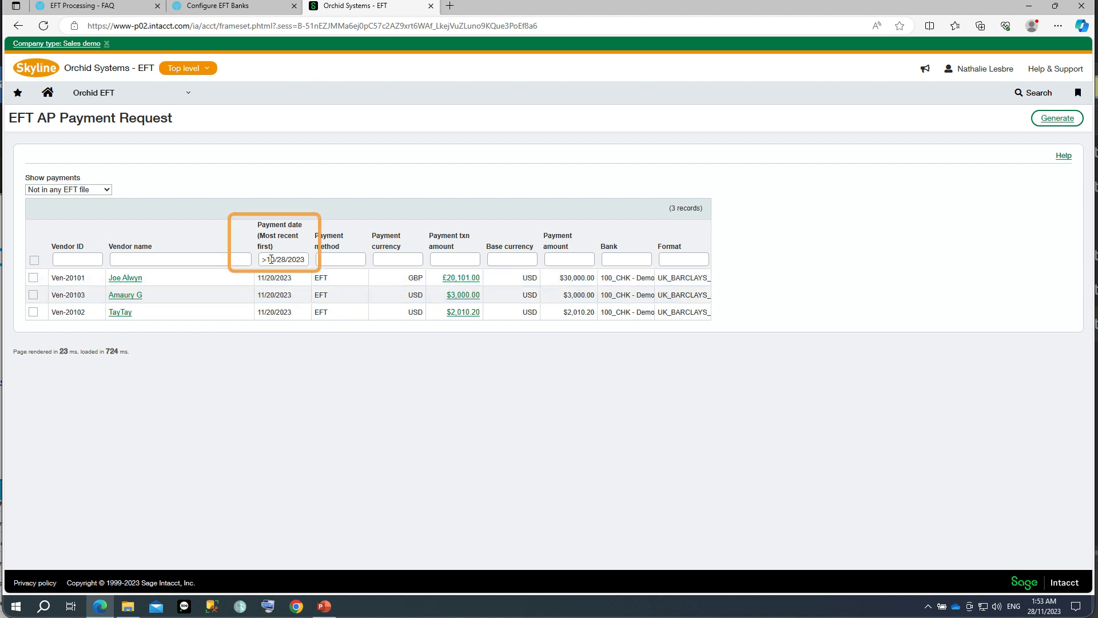
{"action": "left_click", "coordinate": [272, 260]}
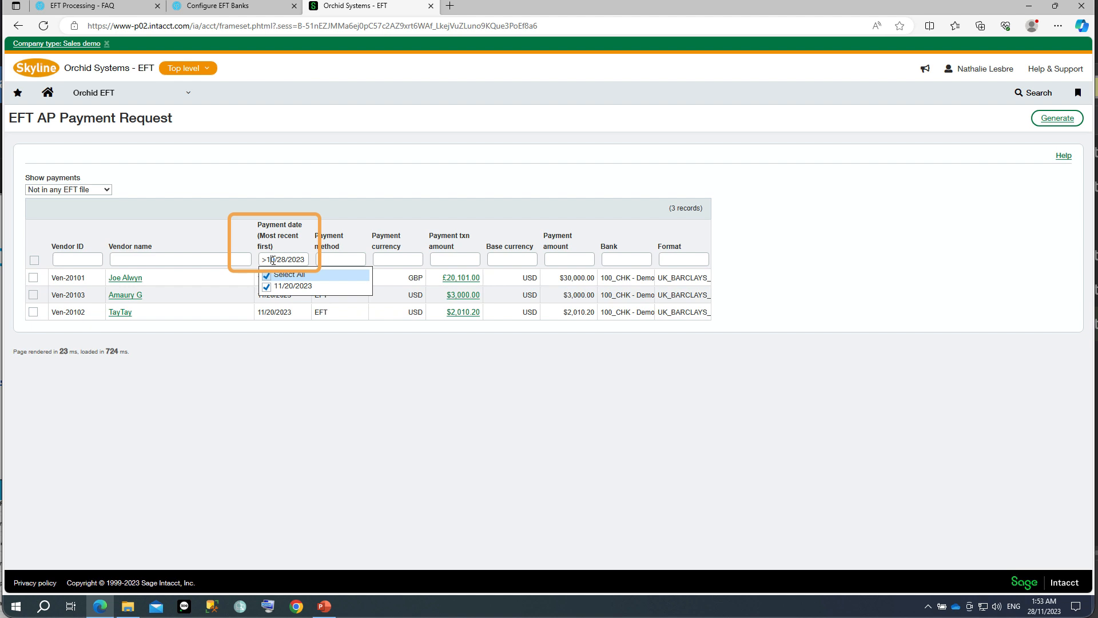
{"action": "key", "text": "BackSpace"}
{"action": "key", "text": "BackSpace"}
{"action": "type", "text": "07"}
{"action": "key", "text": "Return"}
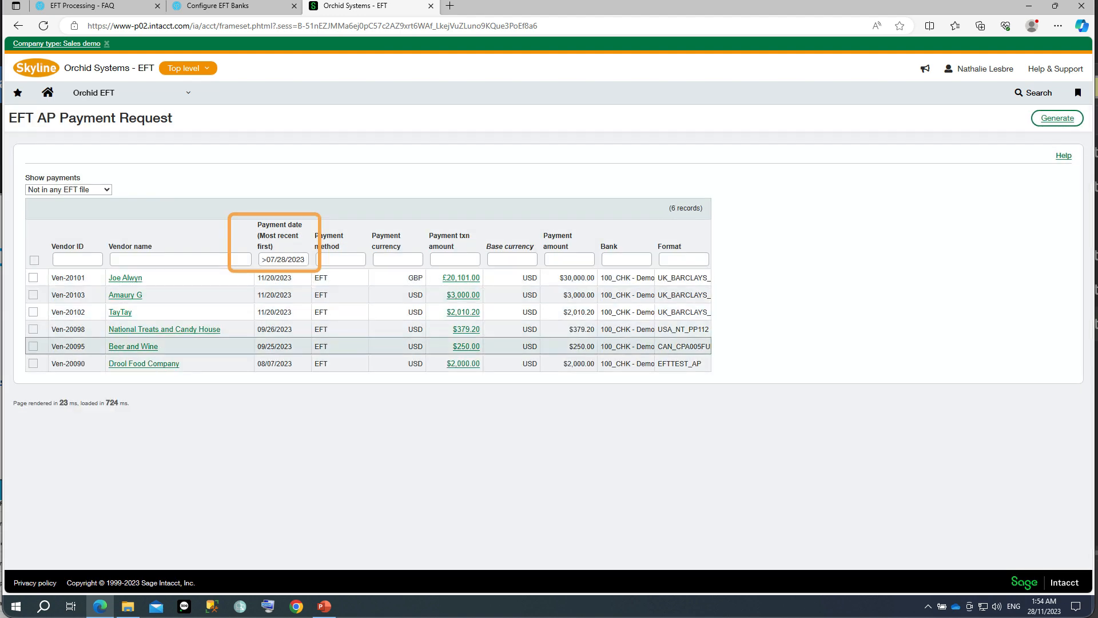
- Filter the payments by payment currency, trying GBP alone and then keeping only USD
{"action": "left_click", "coordinate": [402, 259]}
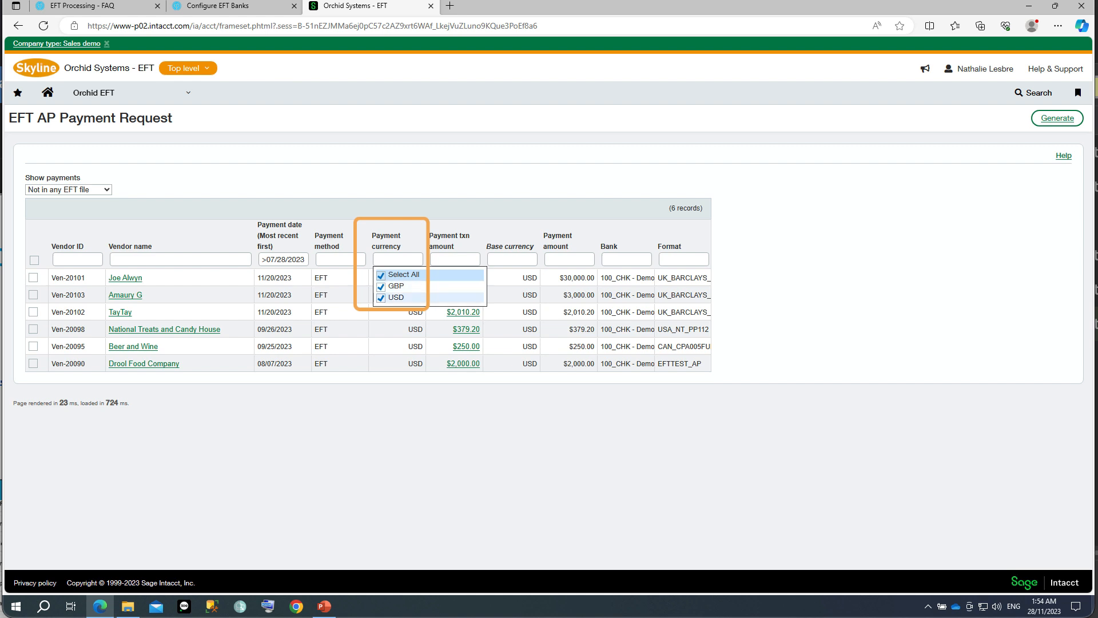
{"action": "left_click", "coordinate": [382, 298]}
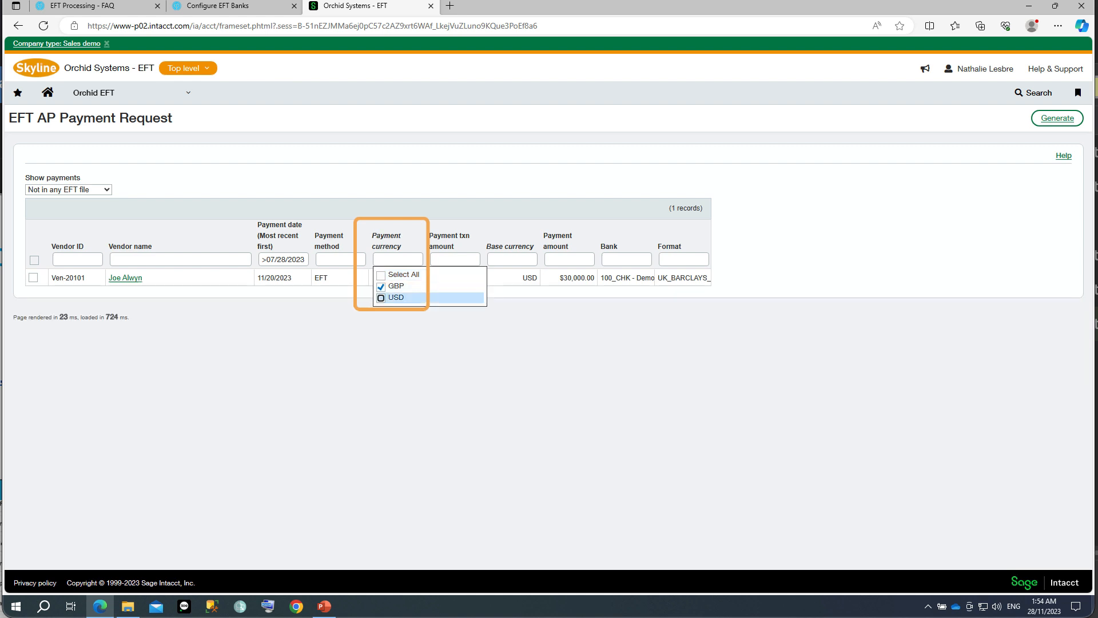
{"action": "left_click", "coordinate": [381, 298]}
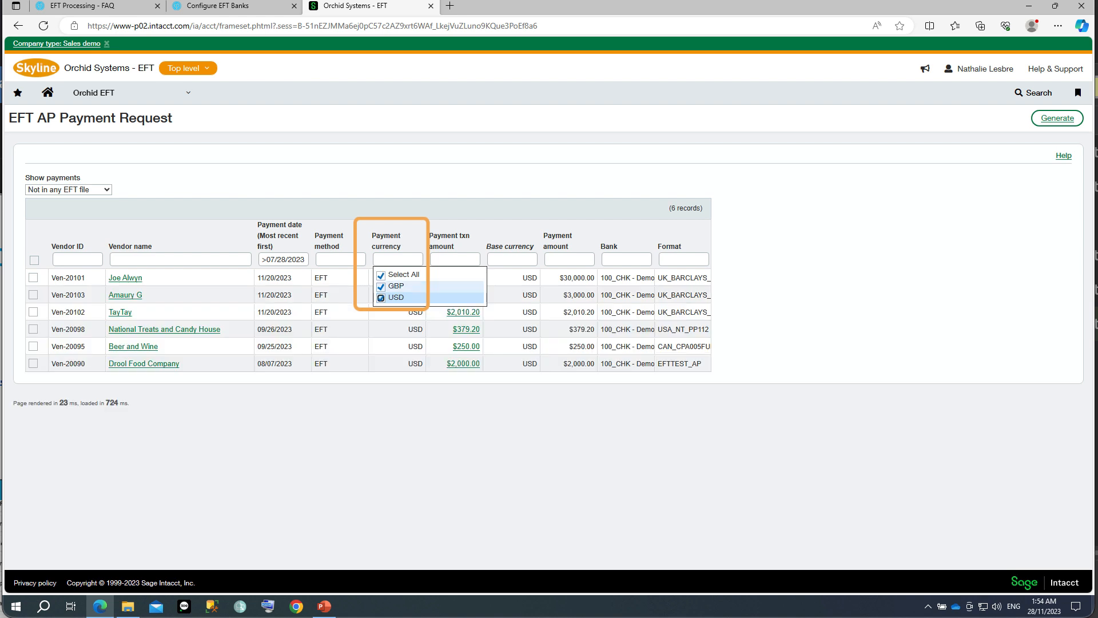
{"action": "left_click", "coordinate": [380, 286]}
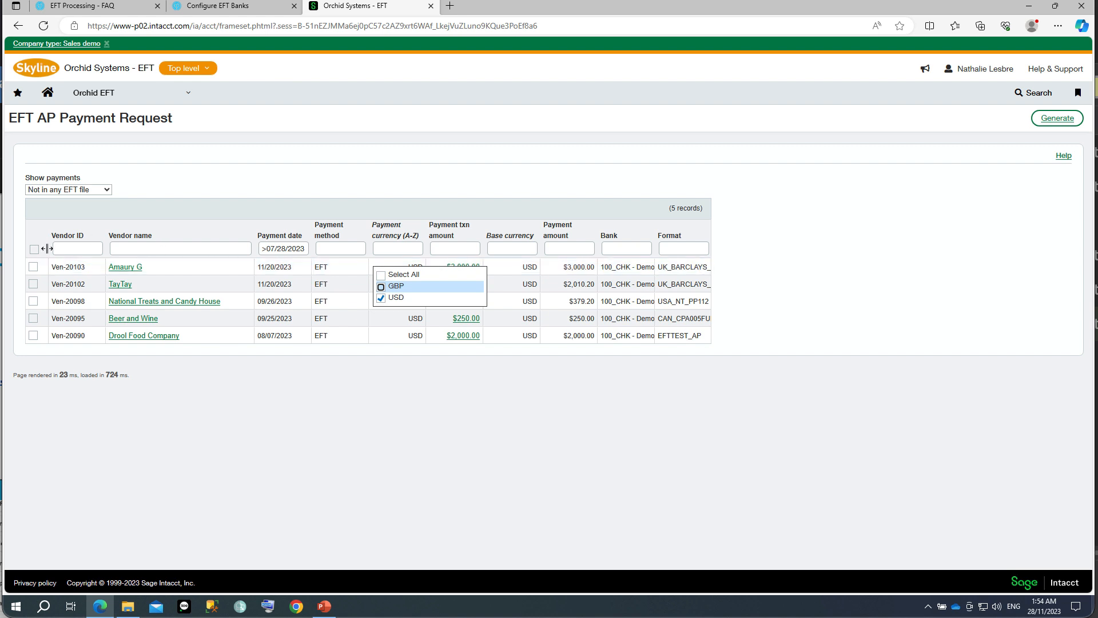
- Clear all vendors in the Vendor ID filter and reselect them all
{"action": "left_click", "coordinate": [66, 248]}
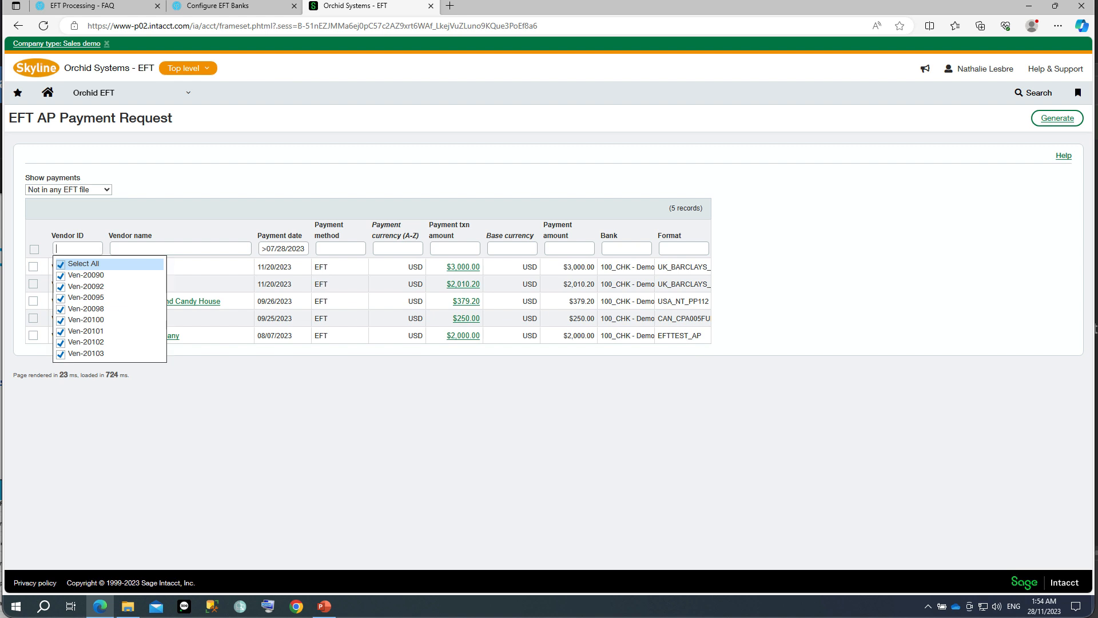
{"action": "left_click", "coordinate": [61, 264]}
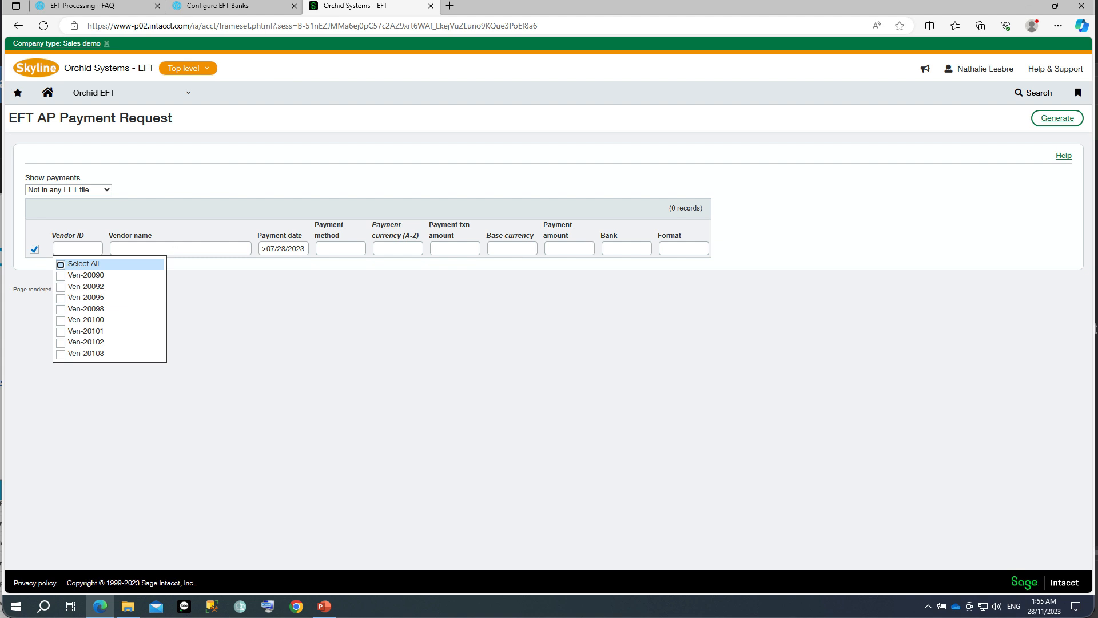
{"action": "left_click", "coordinate": [61, 264]}
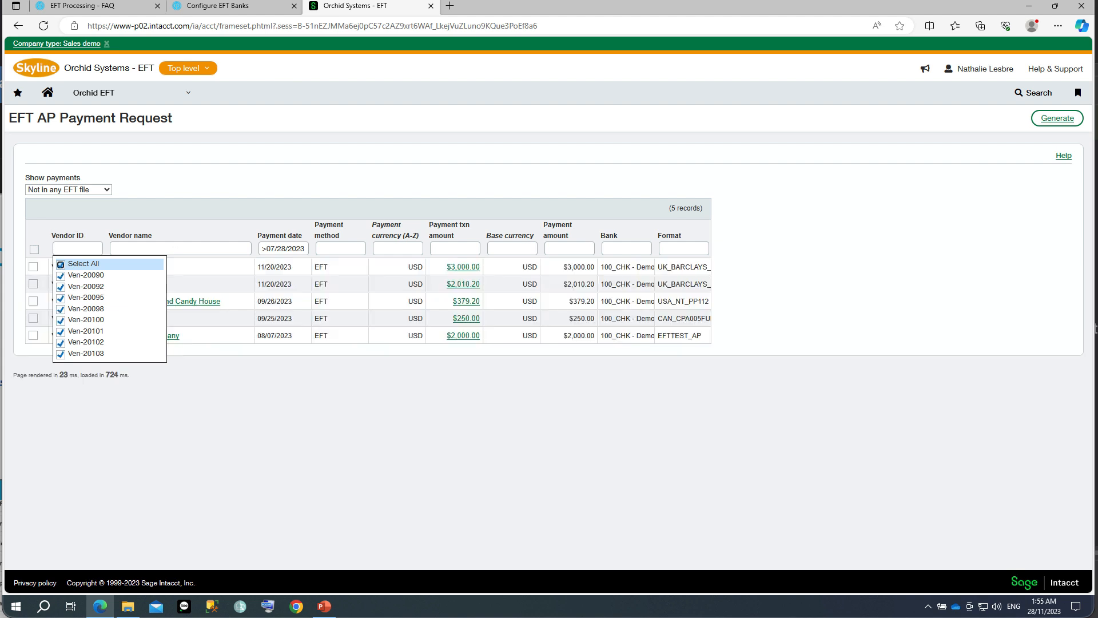
- Filter the EFT AP payments by payment amount using >5000
{"action": "left_click", "coordinate": [578, 245]}
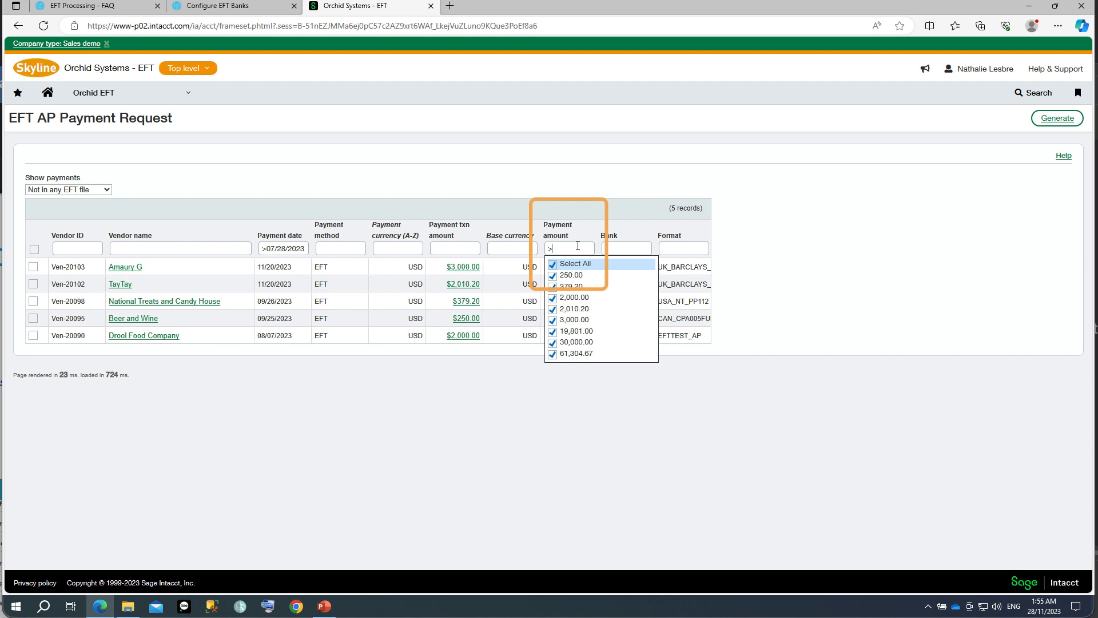
{"action": "type", "text": ">5000"}
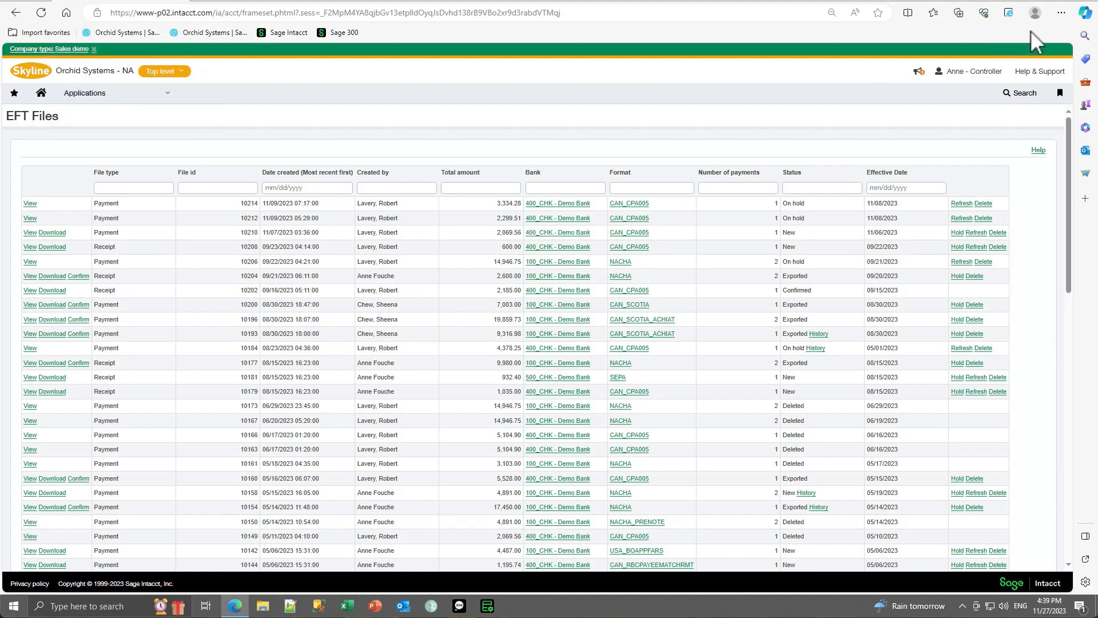
- Open the browser's download settings and highlight the download location G:\My Drive\EFTFiles\sageintacct
{"action": "left_click", "coordinate": [1061, 13]}
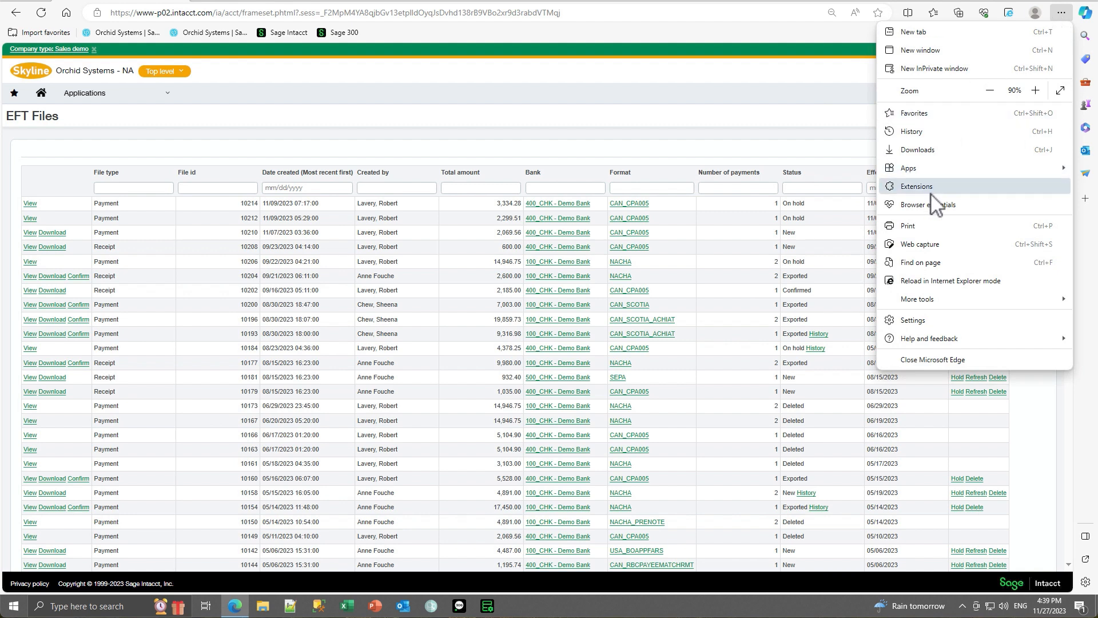
{"action": "left_click", "coordinate": [925, 150]}
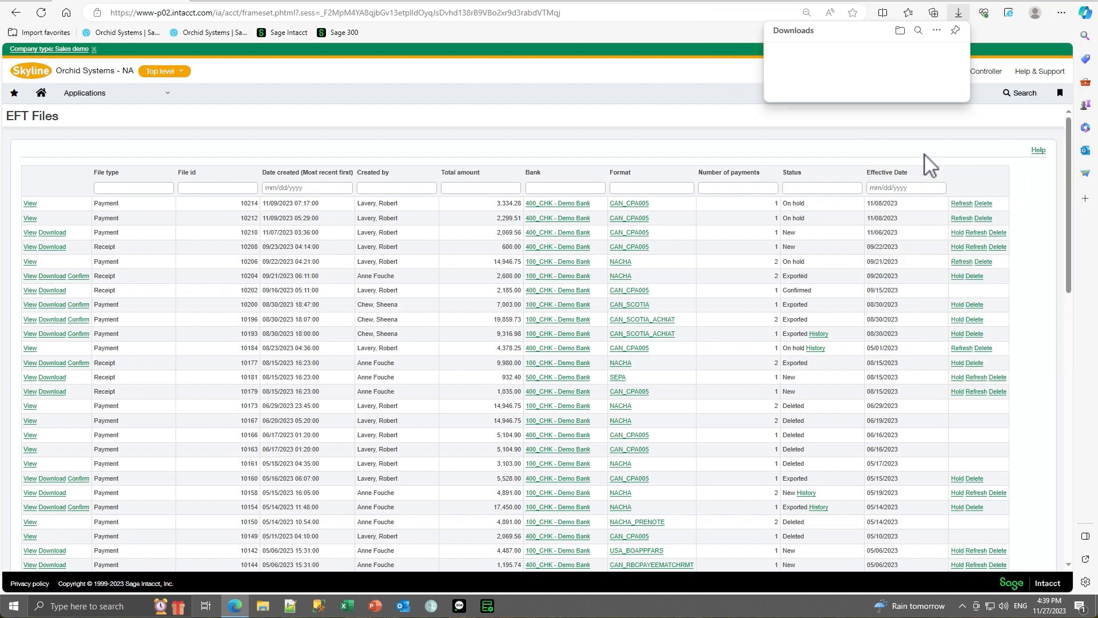
{"action": "left_click", "coordinate": [937, 30]}
{"action": "left_click", "coordinate": [869, 91]}
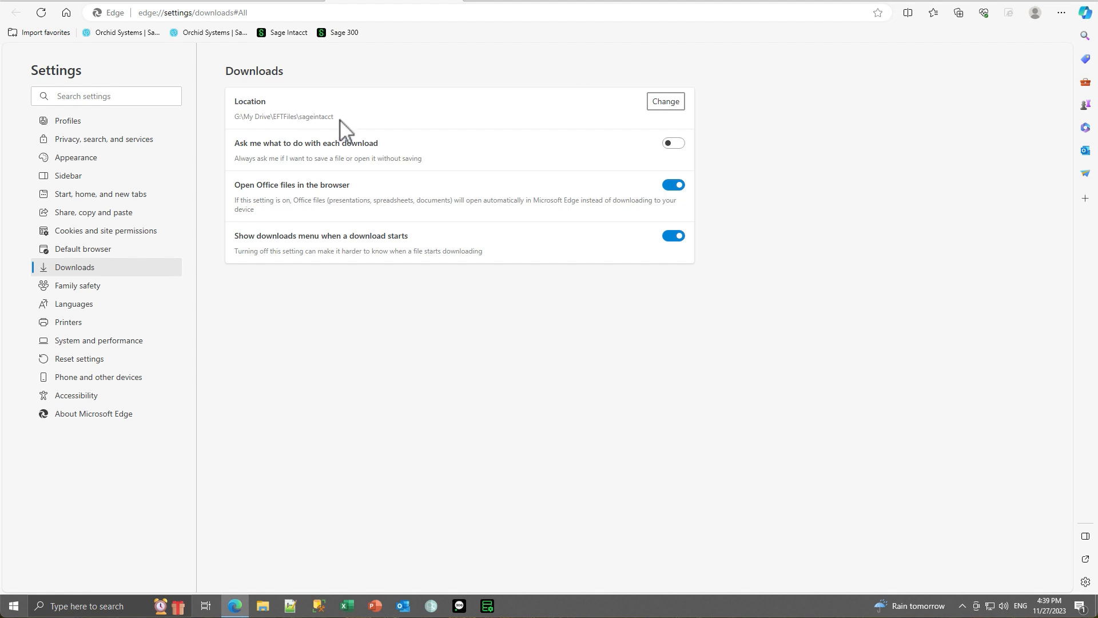
{"action": "left_click_drag", "start_coordinate": [335, 118], "coordinate": [234, 116]}
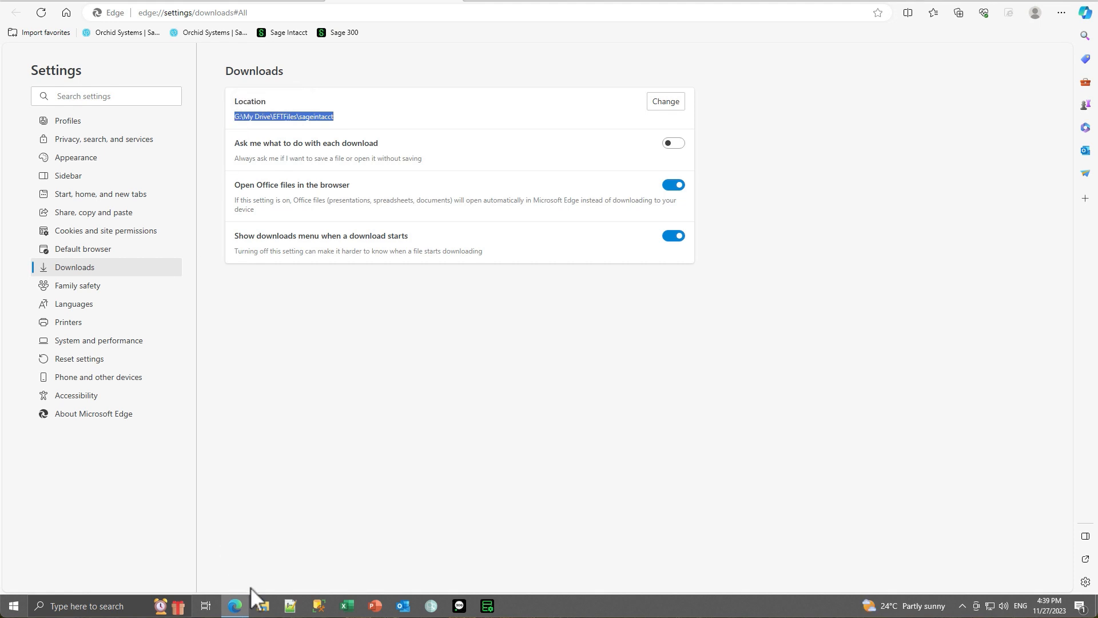
- Browse in File Explorer to the sageintacct folder under Google Drive (G:), My Drive, EFTFiles, inspect it and close the window
{"action": "left_click", "coordinate": [263, 607]}
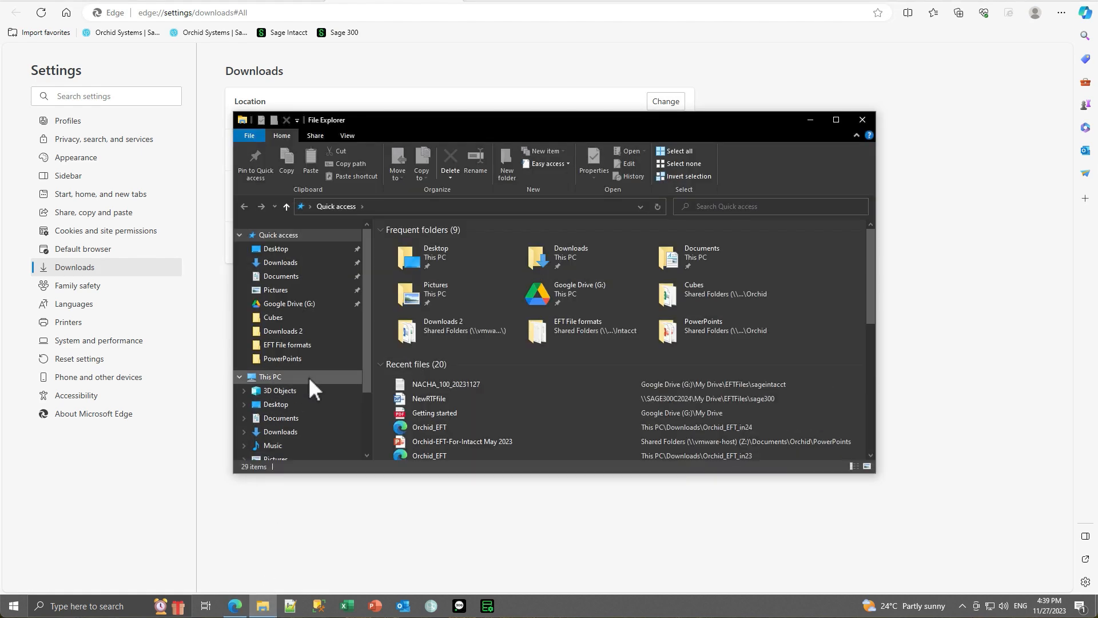
{"action": "left_click", "coordinate": [303, 305]}
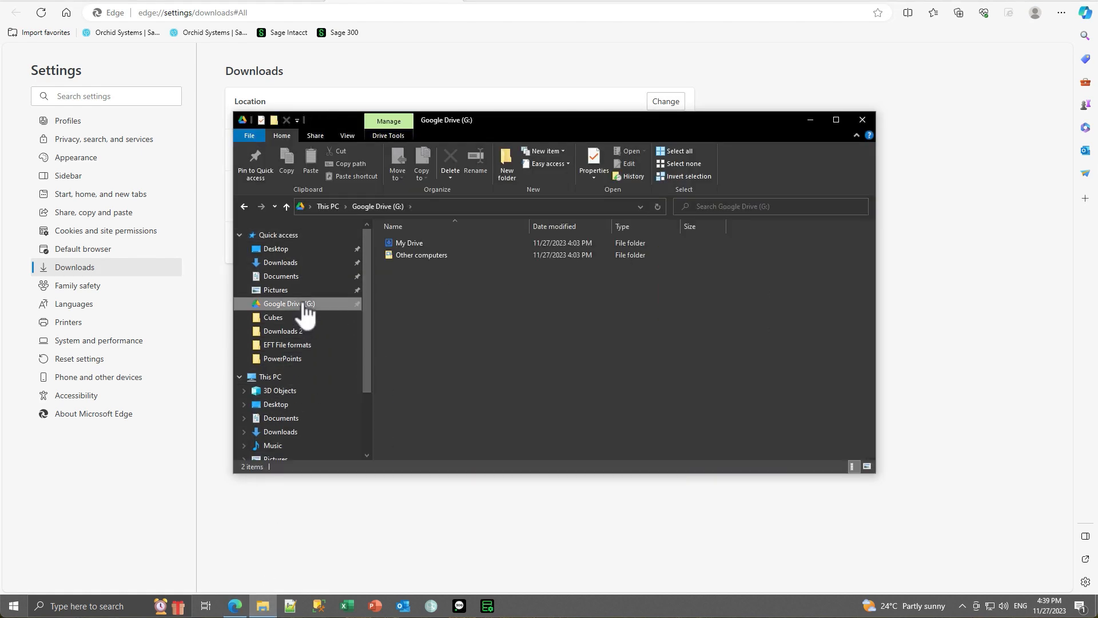
{"action": "double_click", "coordinate": [408, 243]}
{"action": "double_click", "coordinate": [407, 242]}
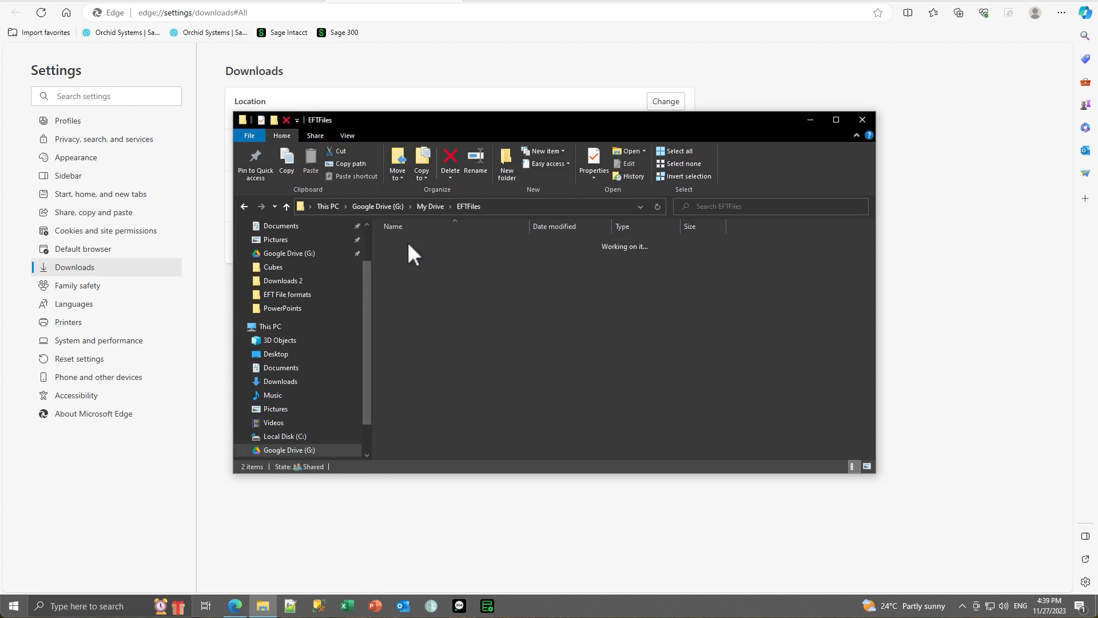
{"action": "double_click", "coordinate": [410, 256]}
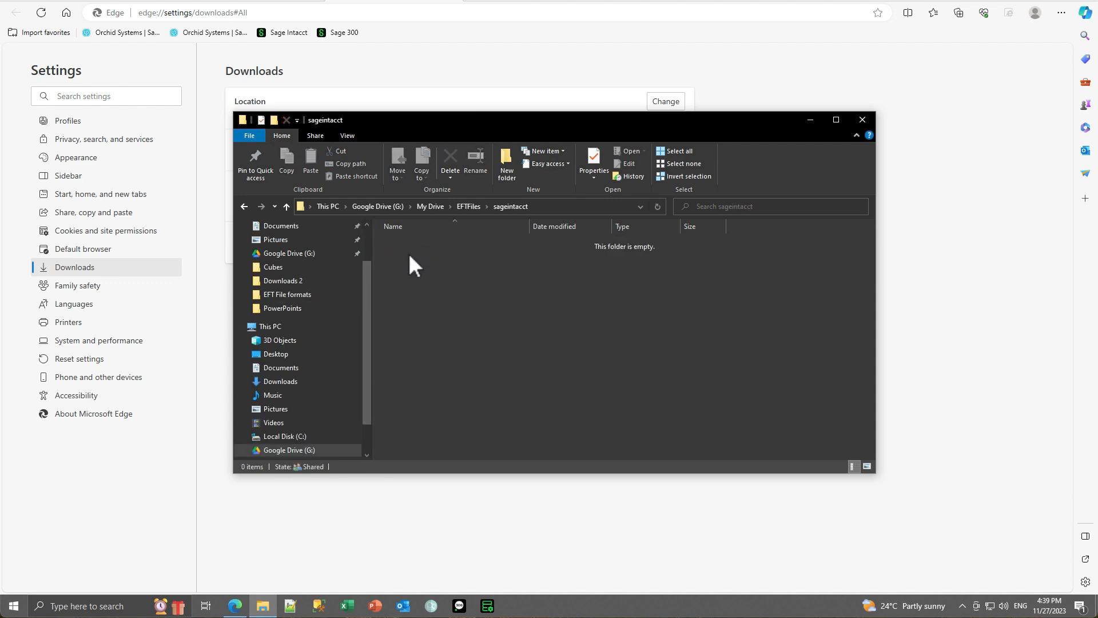
{"action": "left_click_drag", "start_coordinate": [441, 125], "coordinate": [442, 179]}
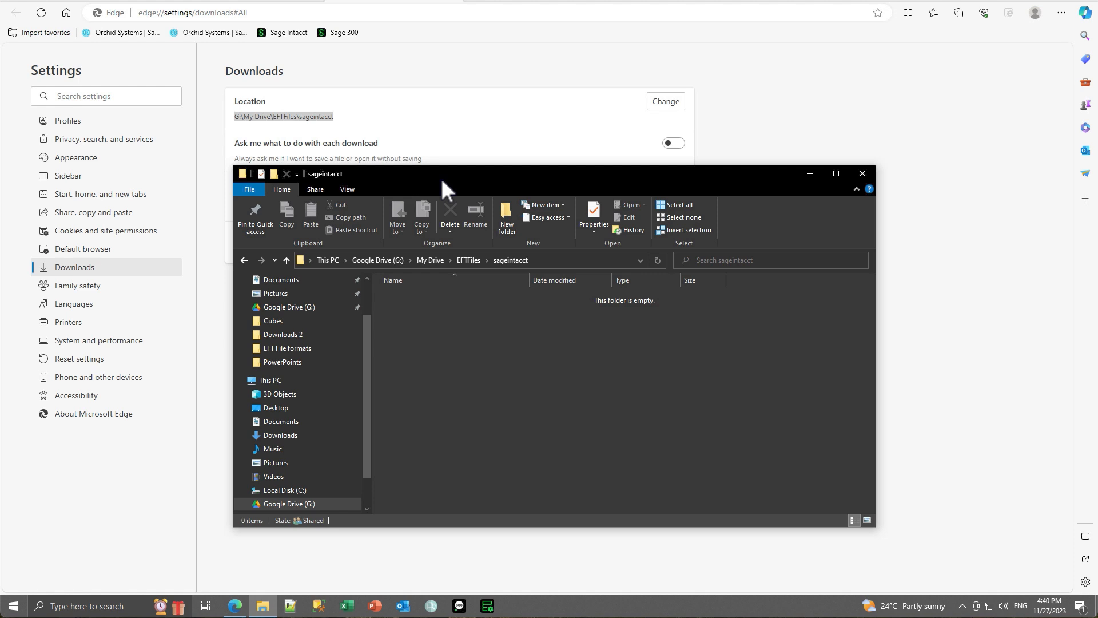
{"action": "left_click", "coordinate": [862, 172]}
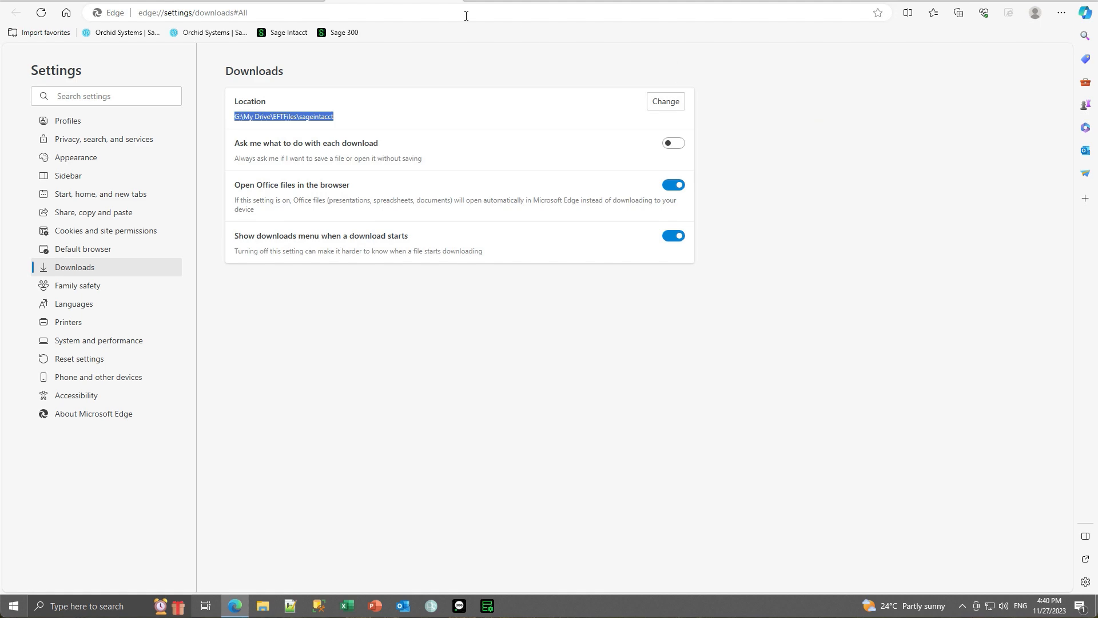
- Download EFT file 10177 from the EFT Files list, check its text contents and show it in its download folder
{"action": "left_click", "coordinate": [127, 1]}
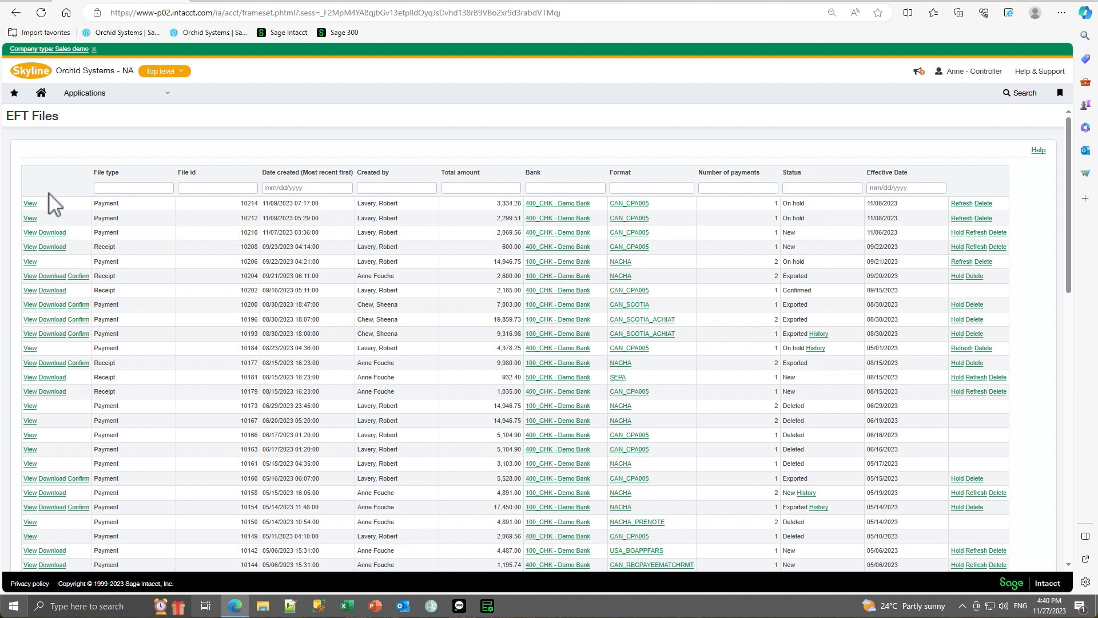
{"action": "left_click", "coordinate": [51, 364]}
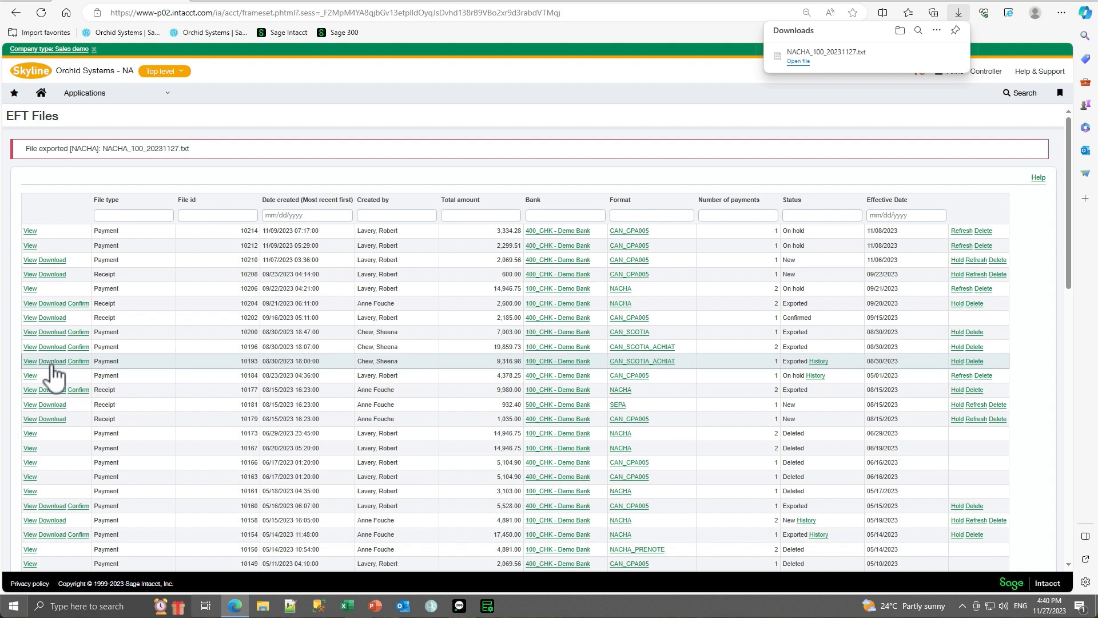
{"action": "left_click", "coordinate": [795, 67]}
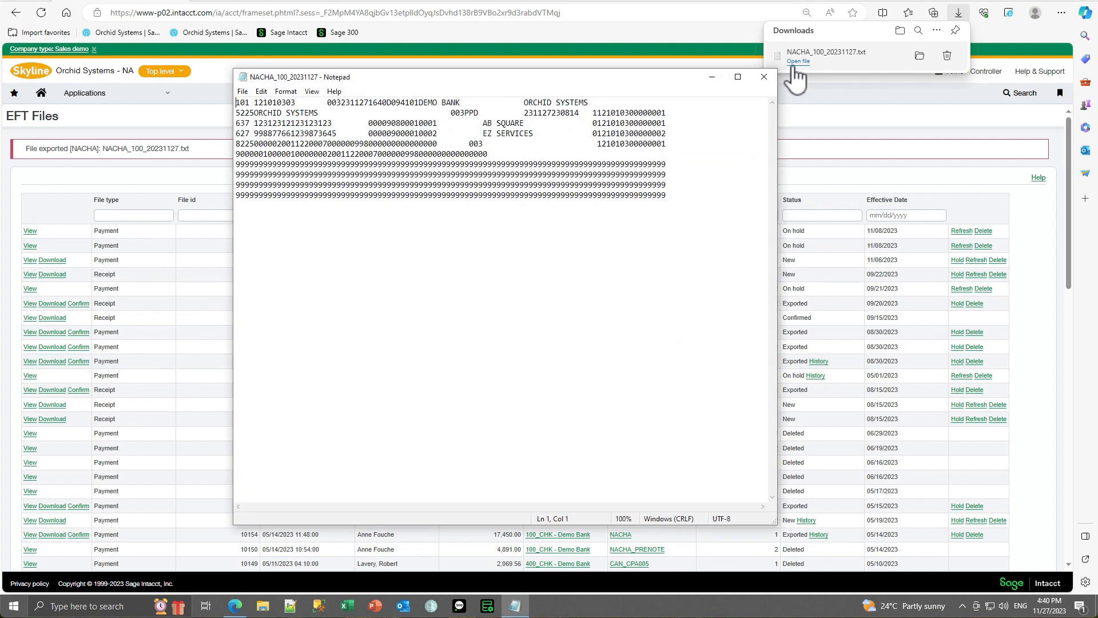
{"action": "left_click", "coordinate": [765, 76]}
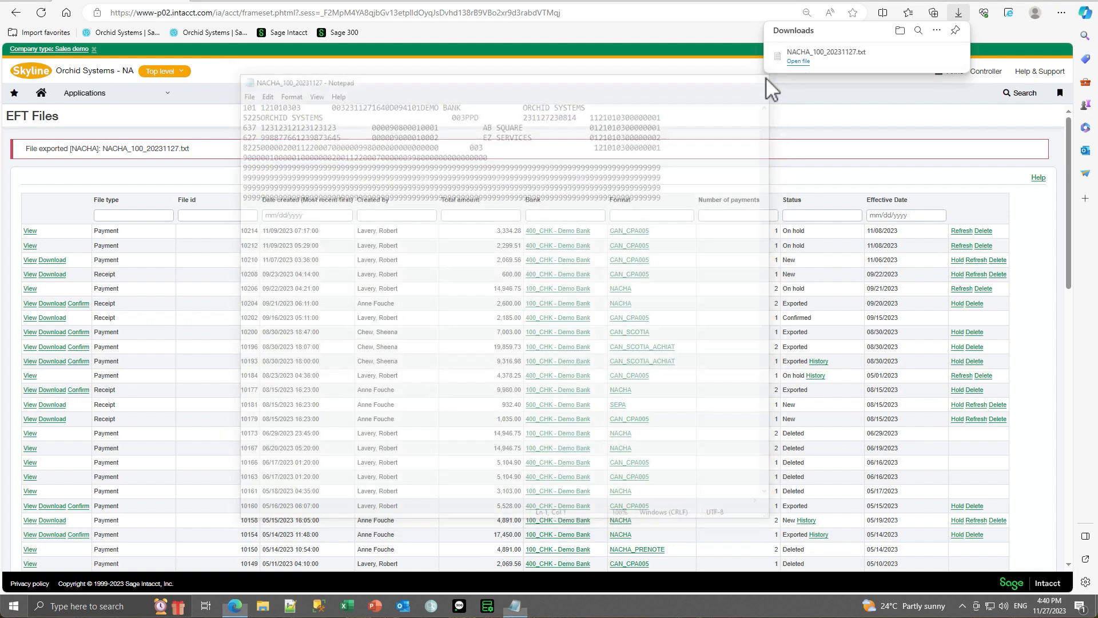
{"action": "left_click", "coordinate": [920, 56]}
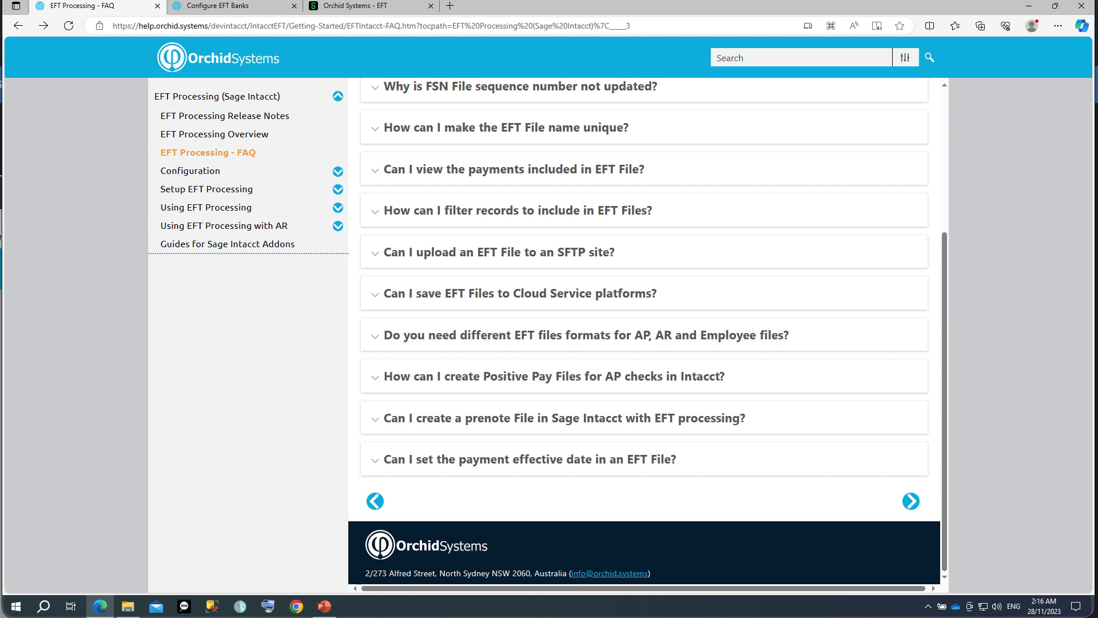
- Expand the FAQ entry "Do you need different EFT files formats for AP, AR and Employee files?" and read its tip
{"action": "left_click", "coordinate": [586, 335]}
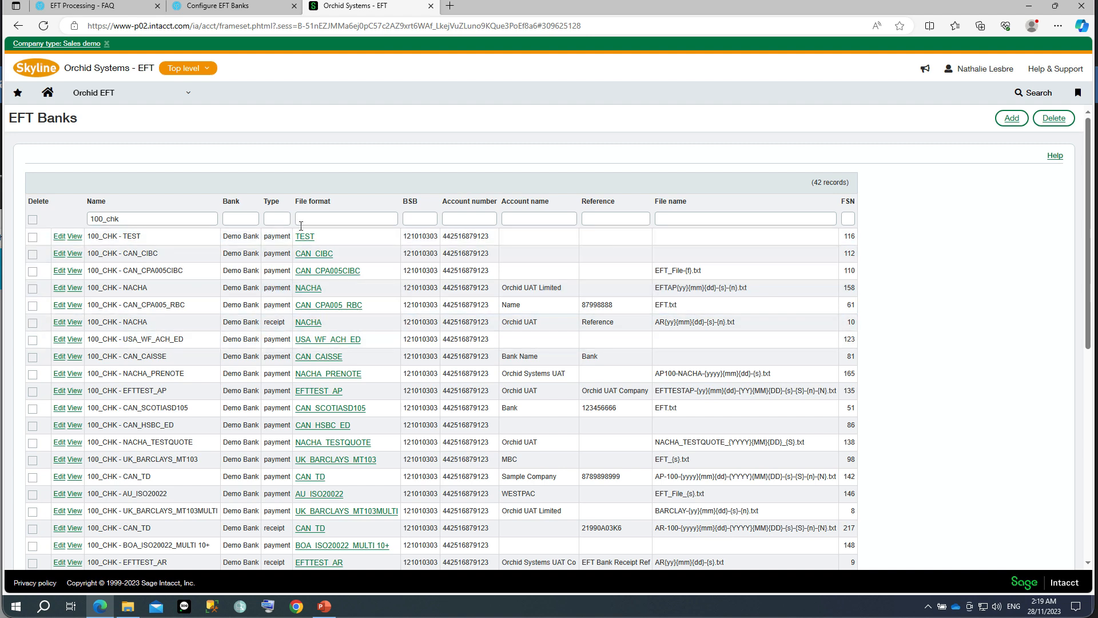
- Filter the 100_chk records in EFT Banks to show only the NACHA file format
{"action": "left_click", "coordinate": [307, 218]}
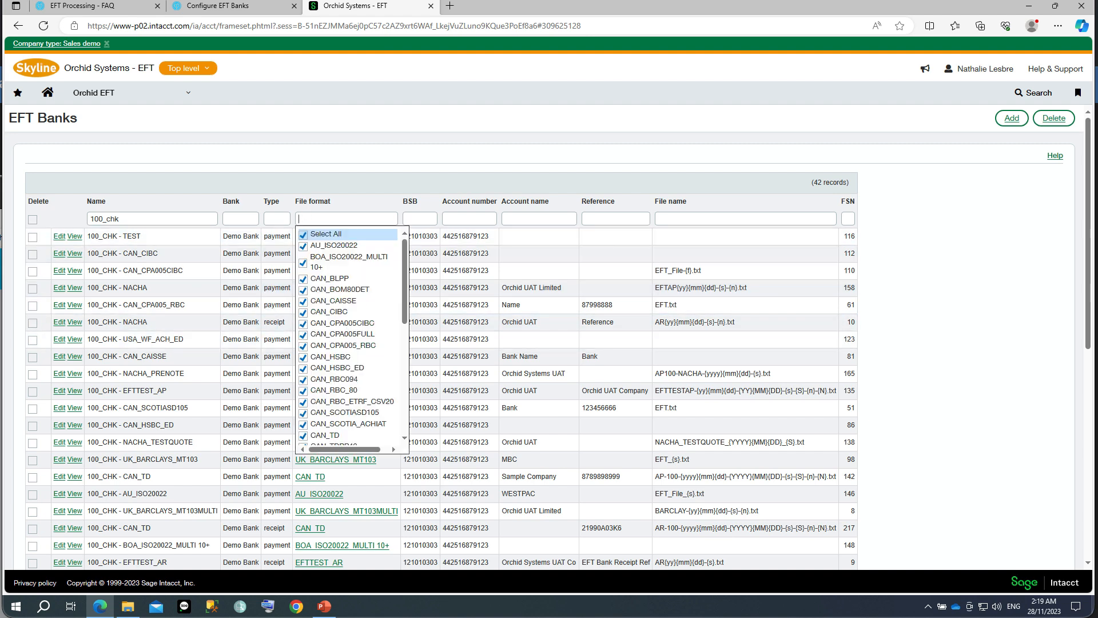
{"action": "left_click", "coordinate": [303, 234]}
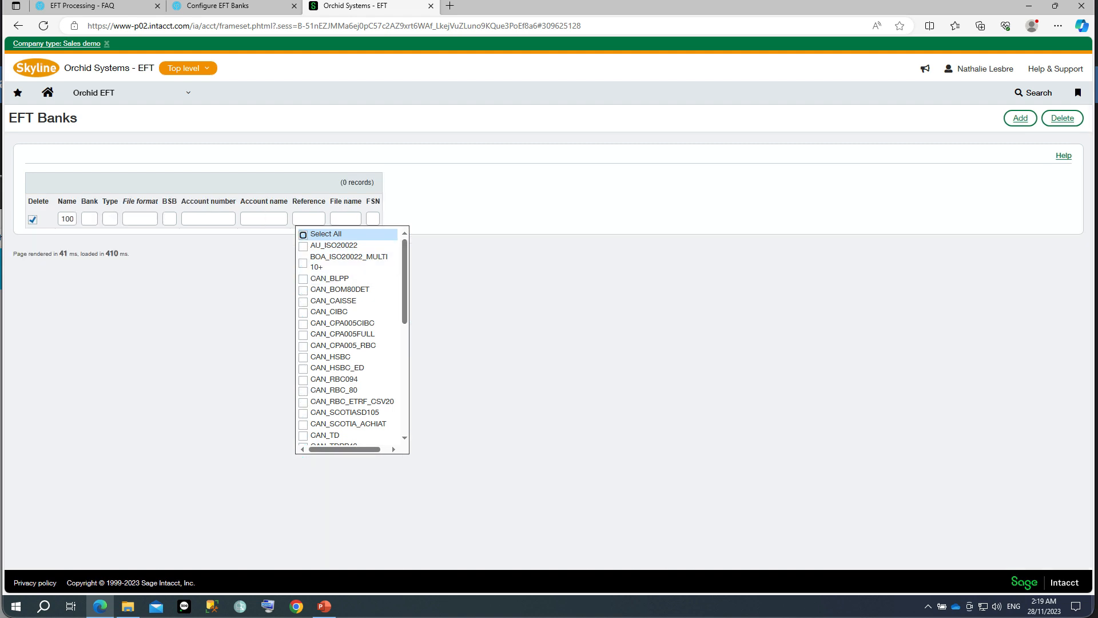
{"action": "scroll", "coordinate": [350, 337], "scroll_direction": "down", "scroll_amount": 5}
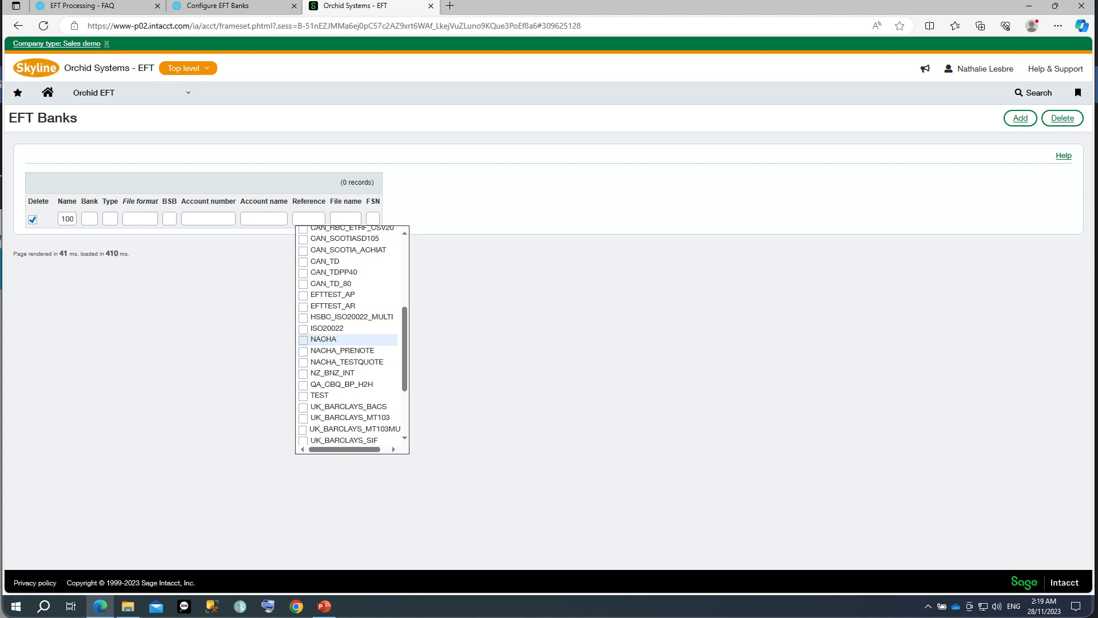
{"action": "left_click", "coordinate": [304, 339]}
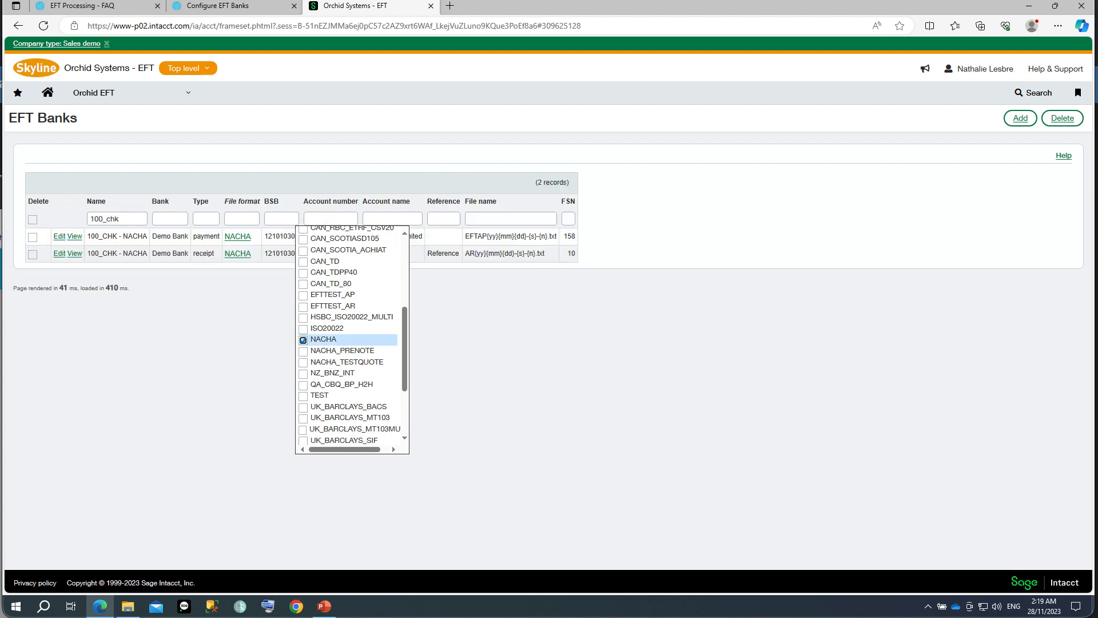
{"action": "left_click", "coordinate": [348, 186]}
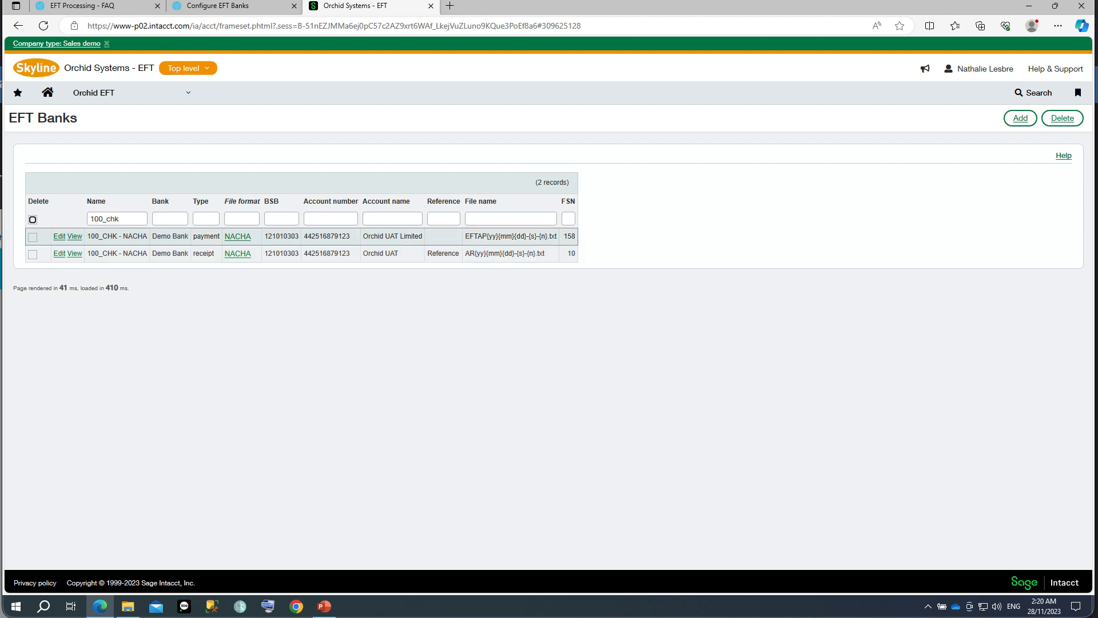
- View the details of the 100_CHK - NACHA payment bank record and of the matching receipt bank record
{"action": "left_click", "coordinate": [74, 237]}
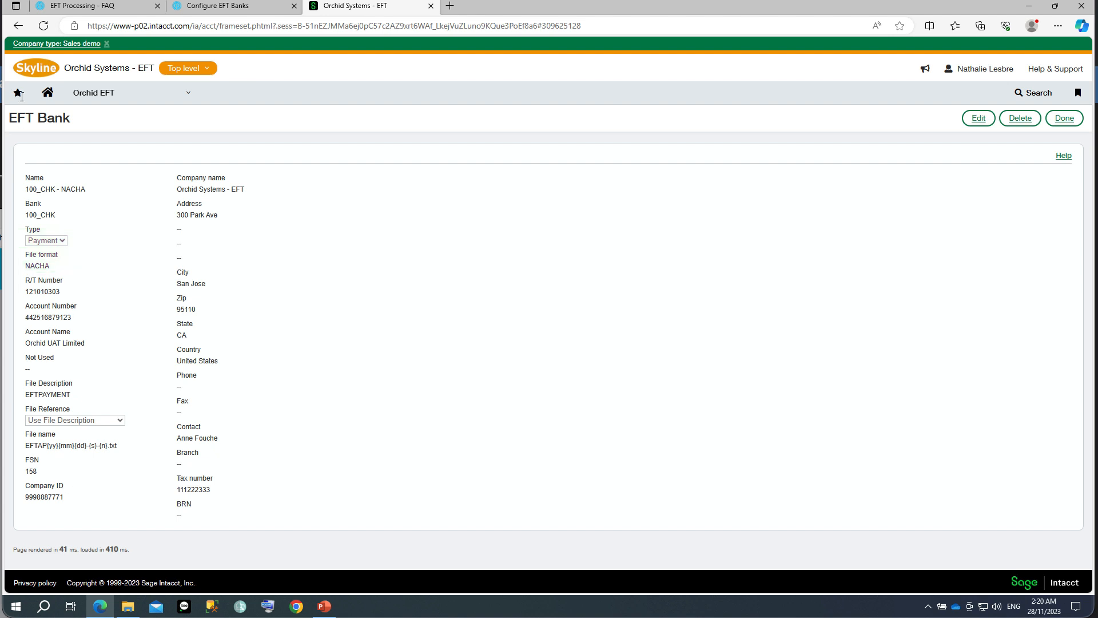
{"action": "left_click", "coordinate": [18, 25]}
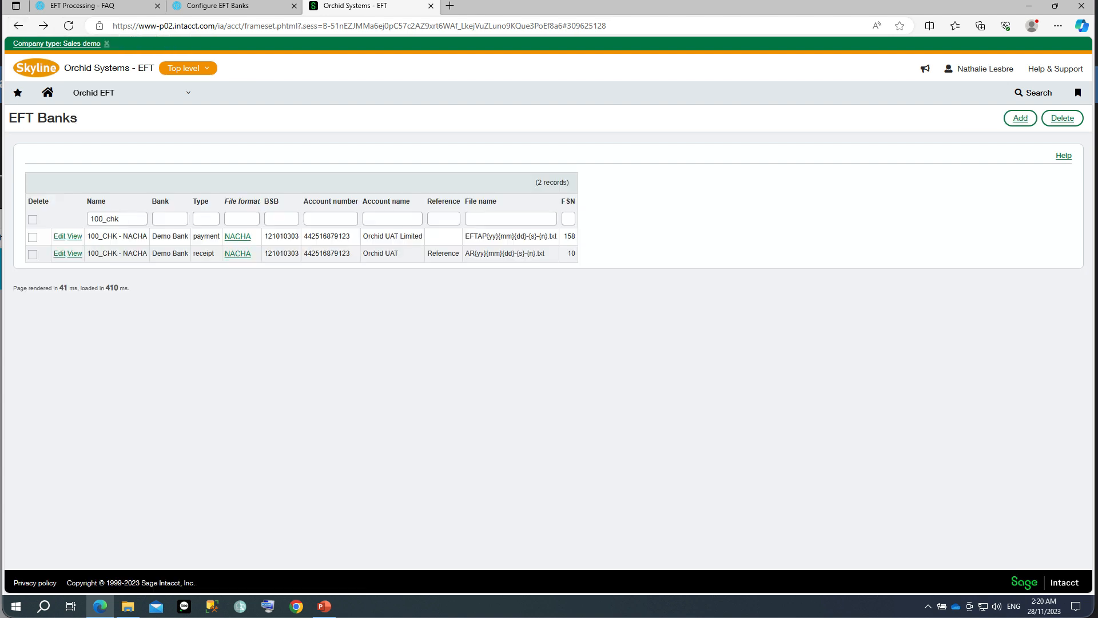
{"action": "left_click", "coordinate": [73, 254]}
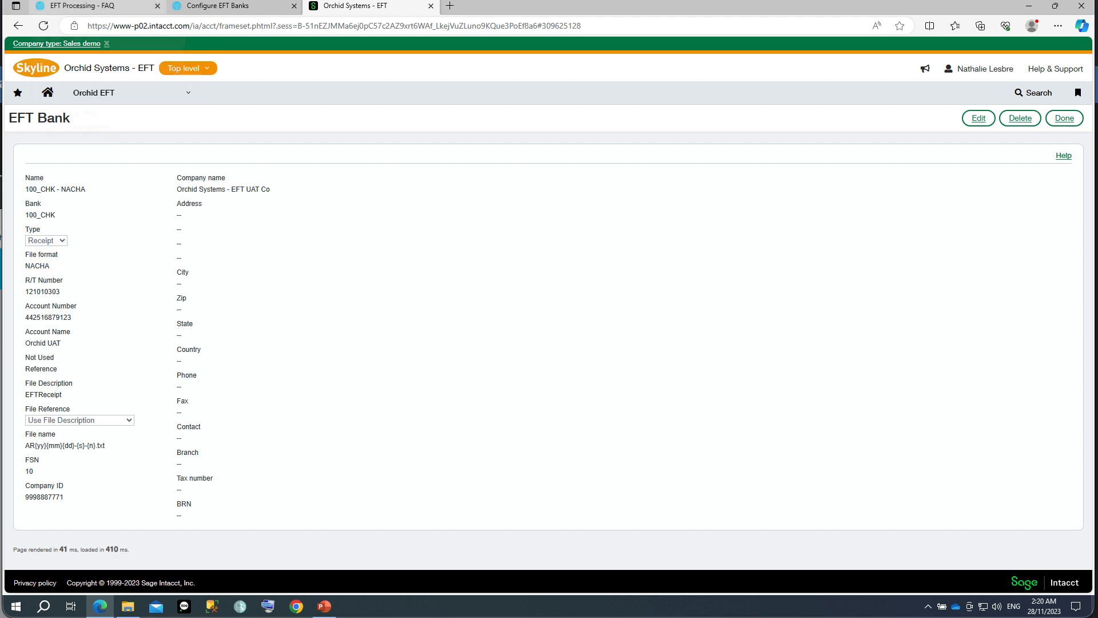
- Return to the EFT Processing FAQ, collapse the file formats entry and expand "How can I create Positive Pay Files for AP checks in Intacct?"
{"action": "left_click", "coordinate": [83, 7]}
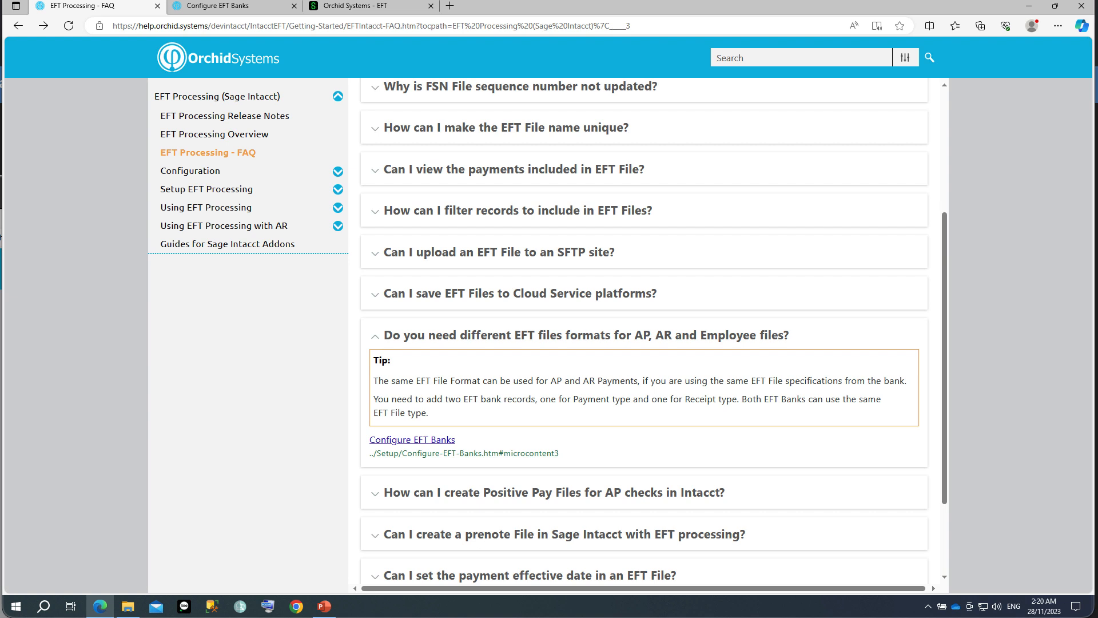
{"action": "left_click", "coordinate": [376, 336]}
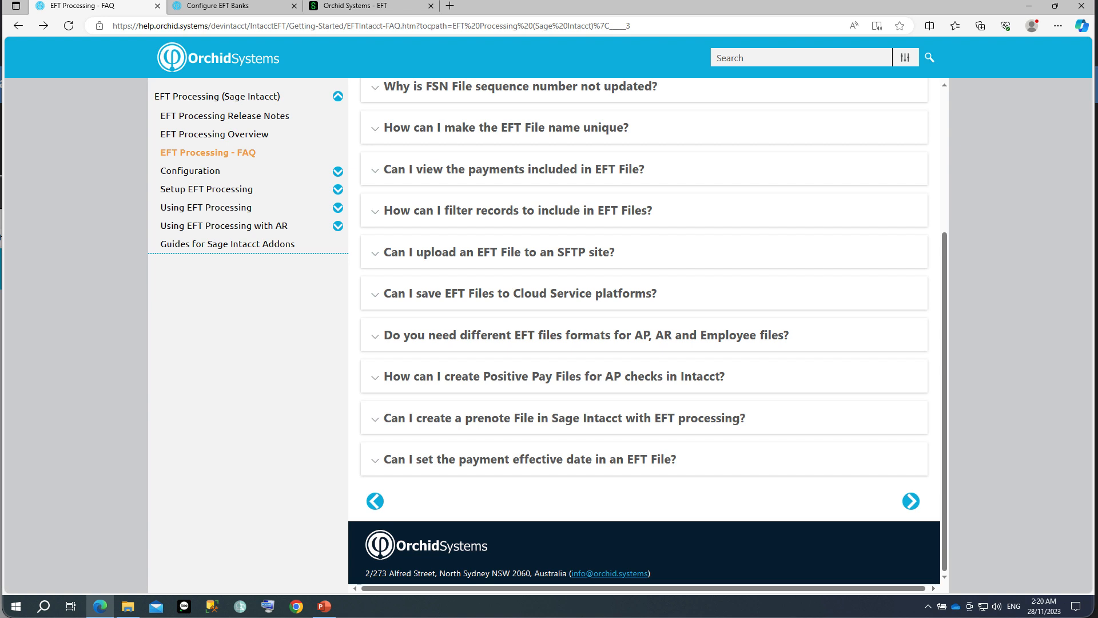
{"action": "left_click", "coordinate": [375, 377]}
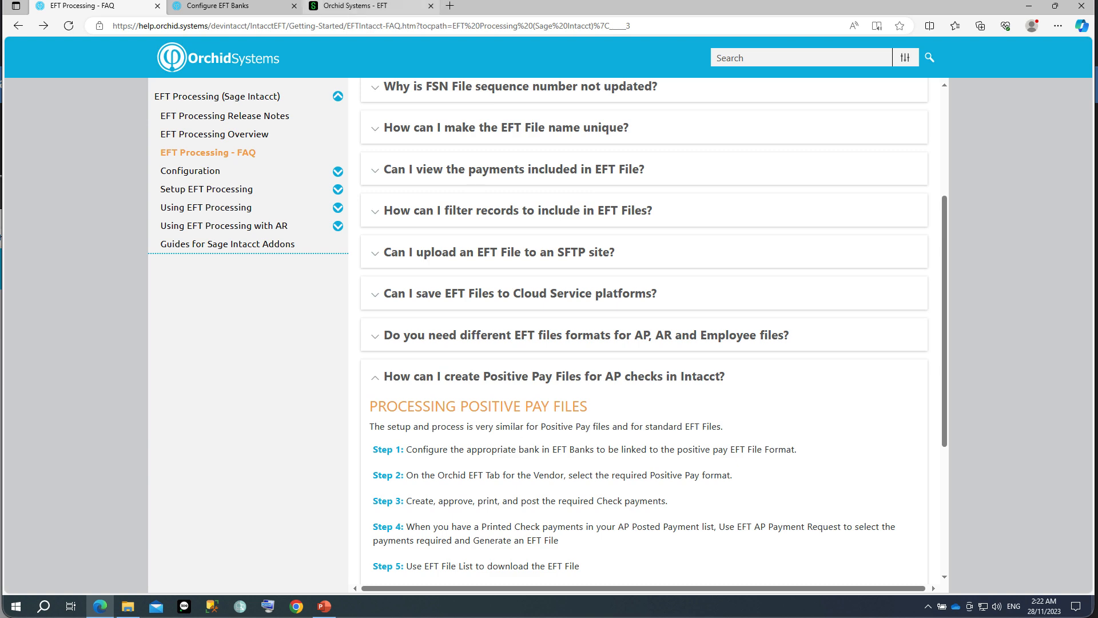
- Switch to Sage Intacct, open the EFT Formats list and filter it by the description "pp"
{"action": "left_click", "coordinate": [354, 6]}
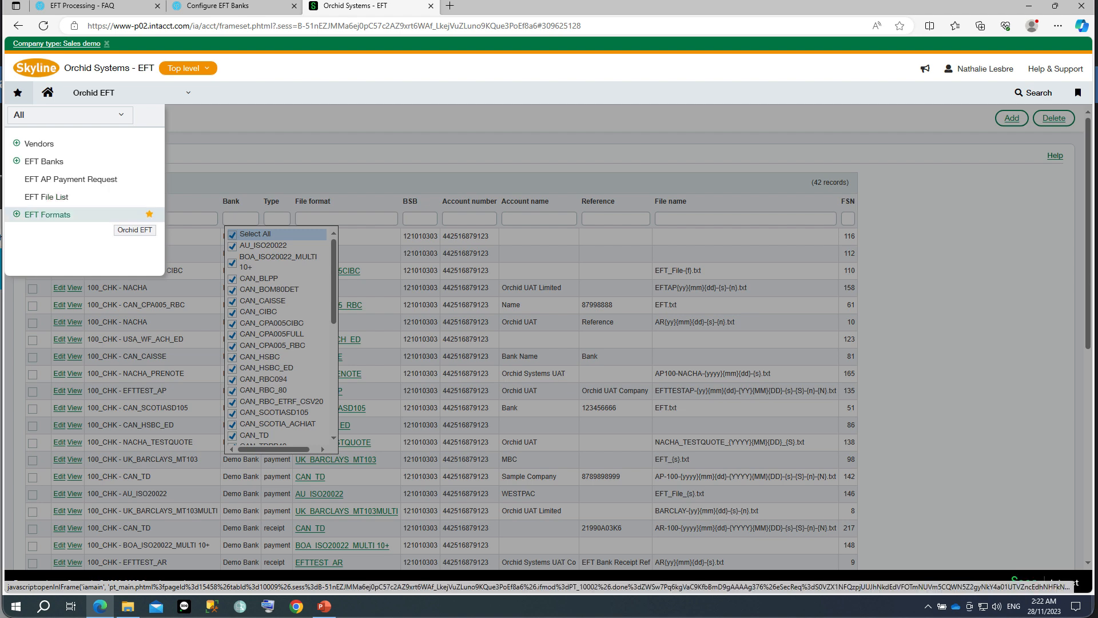
{"action": "left_click", "coordinate": [48, 215]}
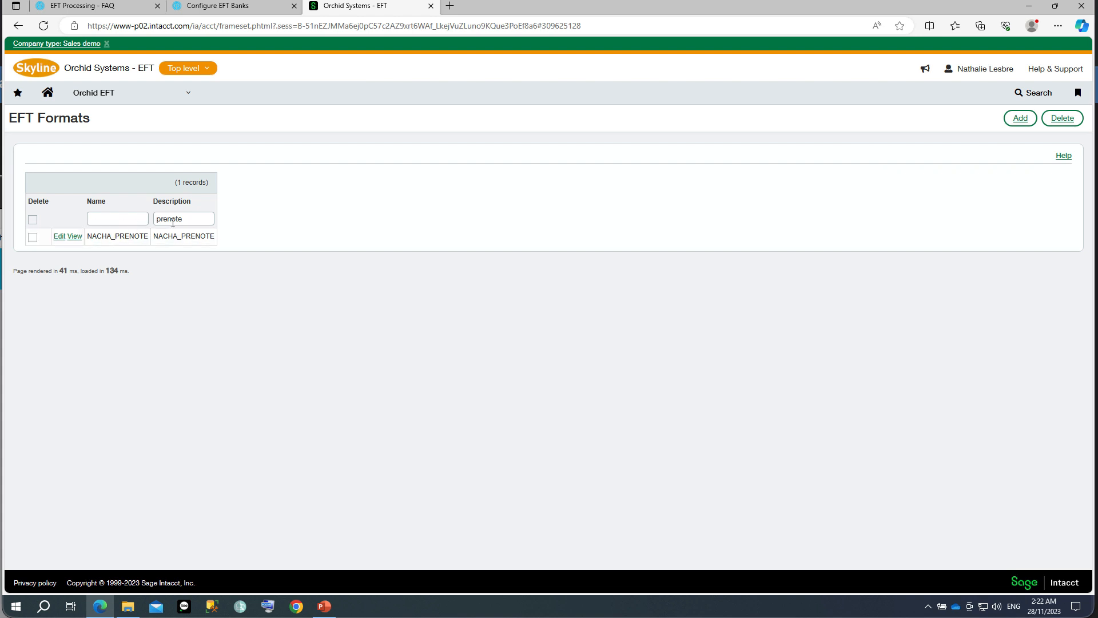
{"action": "left_click", "coordinate": [175, 220]}
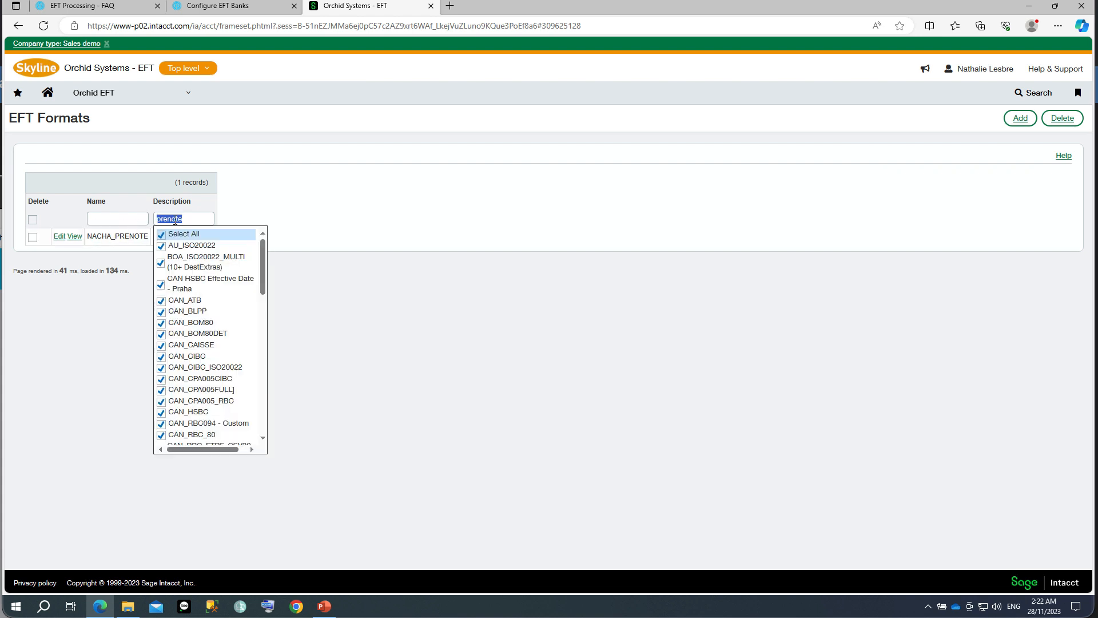
{"action": "type", "text": "pp"}
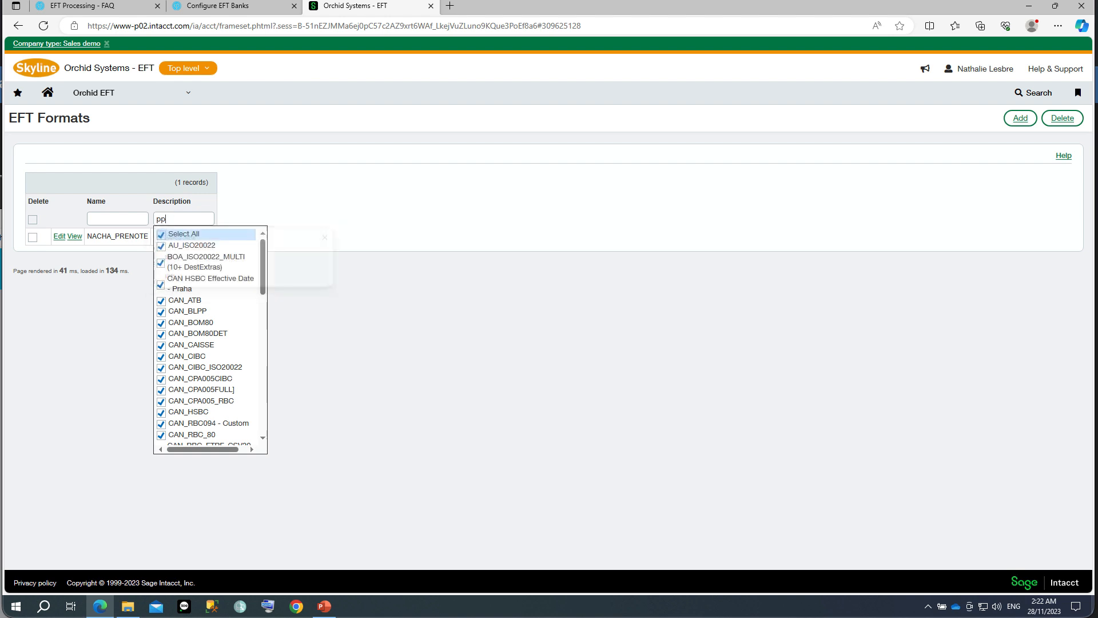
{"action": "key", "text": "Return"}
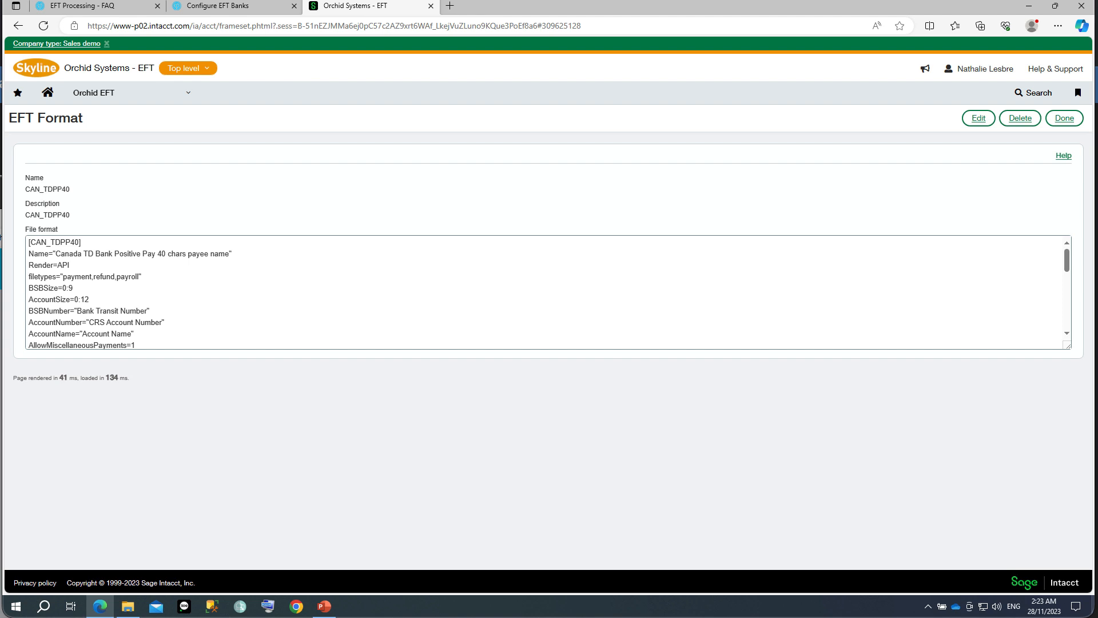
- Examine the file format definitions of the Positive Pay formats CAN_TDPP40 and USA_CAP1_PP117
{"action": "scroll", "coordinate": [544, 291], "scroll_direction": "down", "scroll_amount": 3}
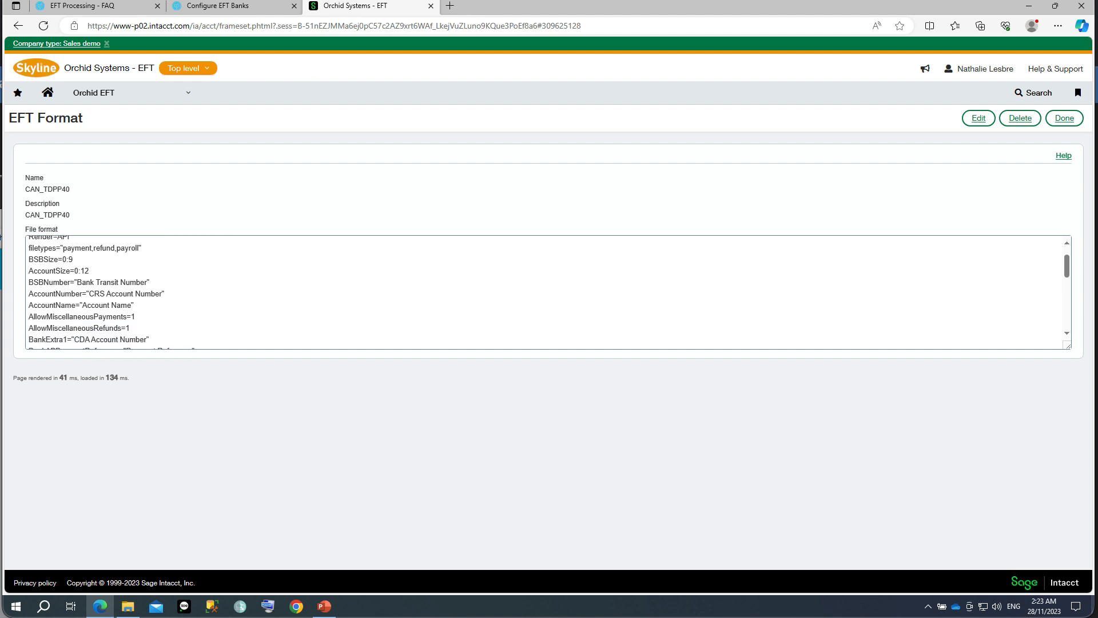
{"action": "scroll", "coordinate": [544, 291], "scroll_direction": "down", "scroll_amount": 5}
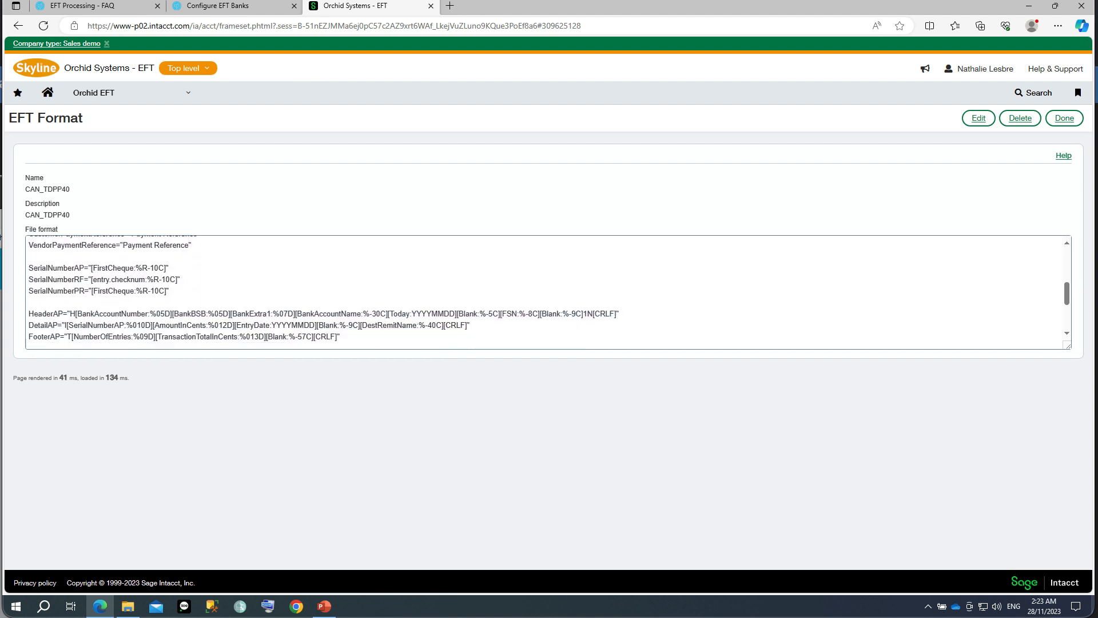
{"action": "scroll", "coordinate": [544, 291], "scroll_direction": "up", "scroll_amount": 7}
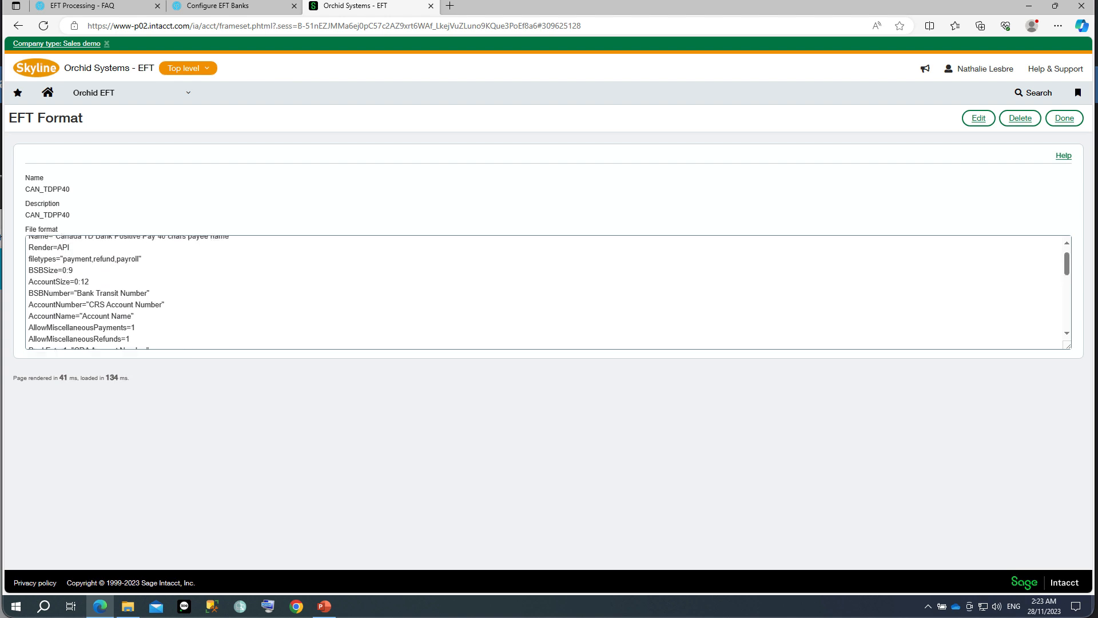
{"action": "left_click", "coordinate": [18, 26]}
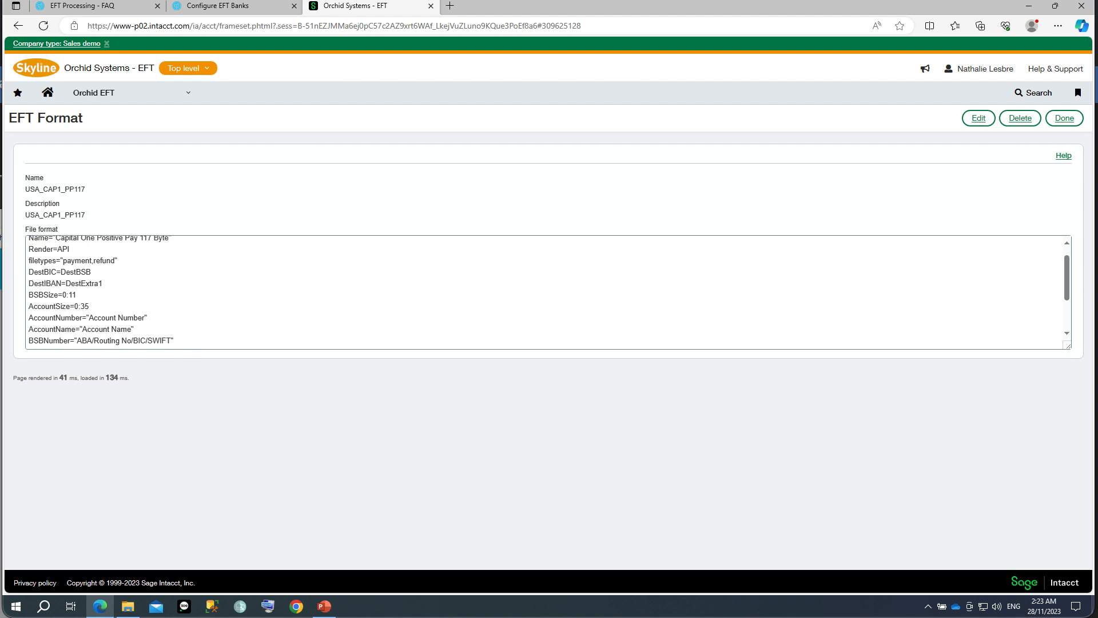
{"action": "scroll", "coordinate": [543, 292], "scroll_direction": "up", "scroll_amount": 1}
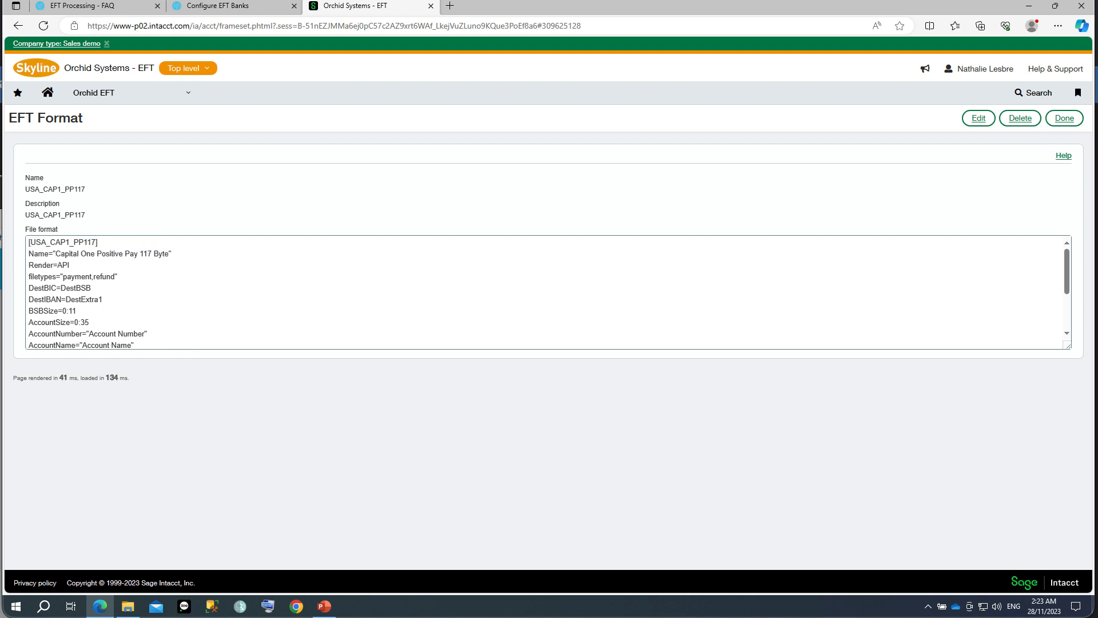
{"action": "scroll", "coordinate": [544, 292], "scroll_direction": "down", "scroll_amount": 1}
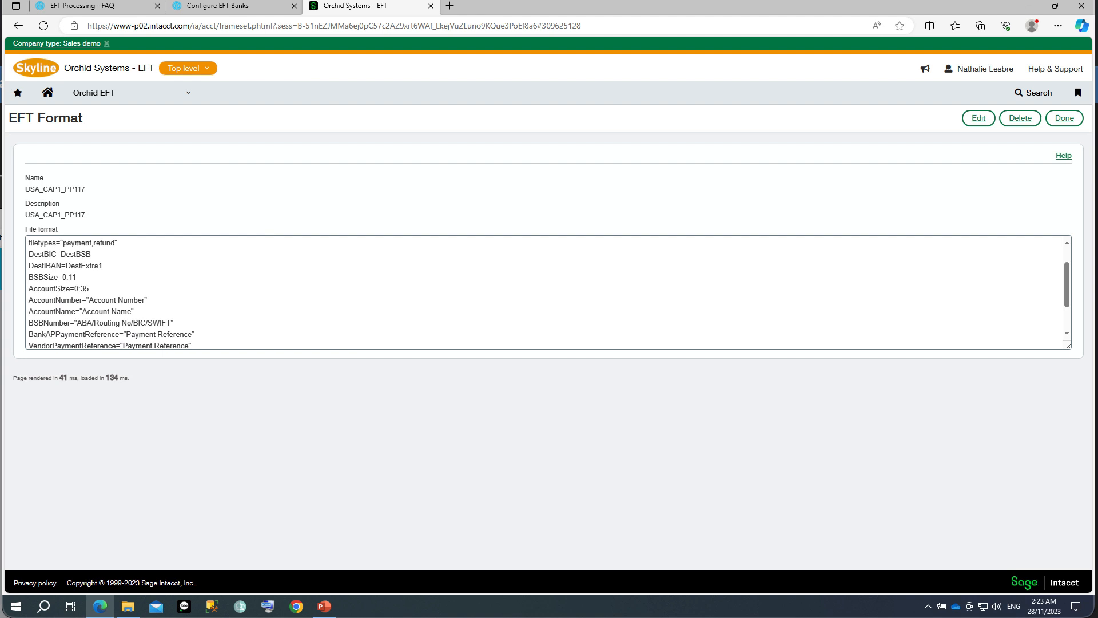
{"action": "scroll", "coordinate": [544, 292], "scroll_direction": "down", "scroll_amount": 1}
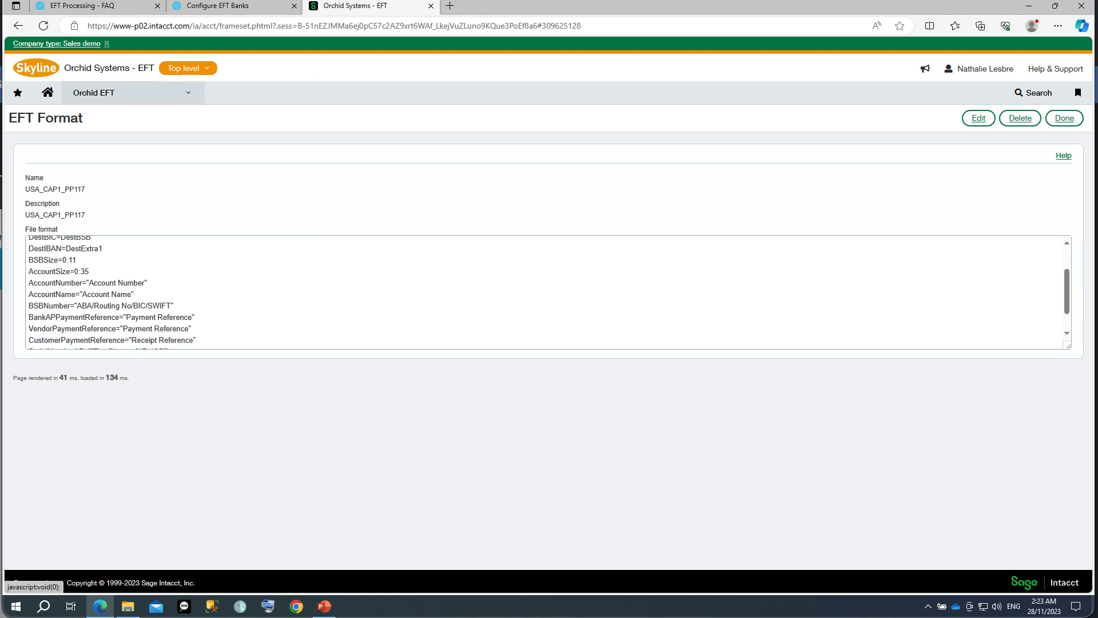
- Open the Accounts Payable vendor River Glen Insurance for editing and select CAN_TDPP40 as its Orchid EFT file format
{"action": "left_click", "coordinate": [94, 92]}
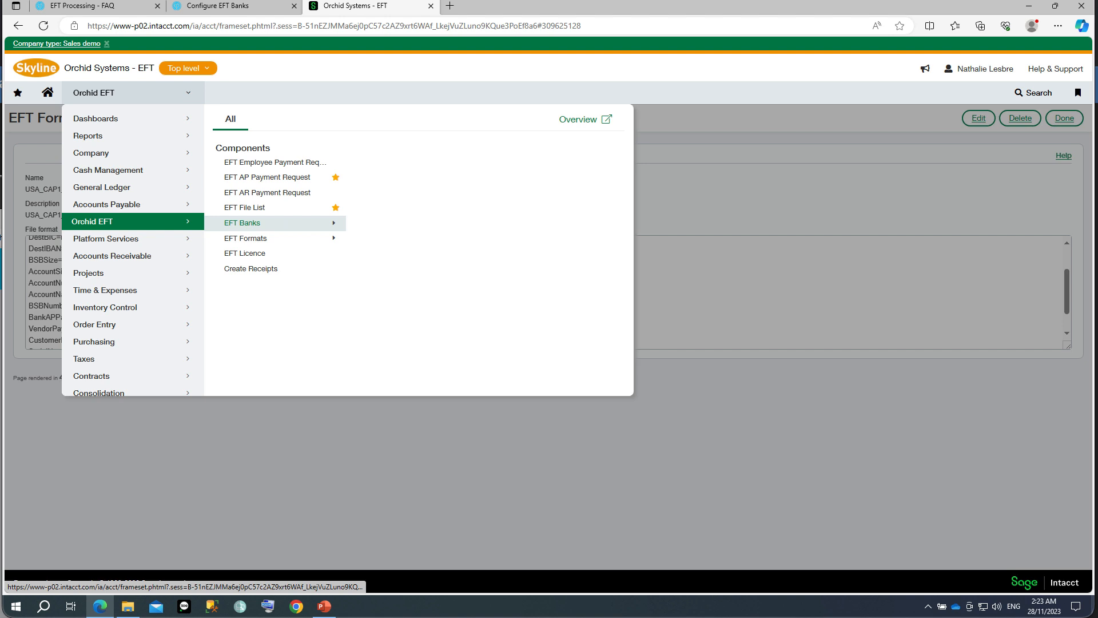
{"action": "left_click", "coordinate": [105, 204]}
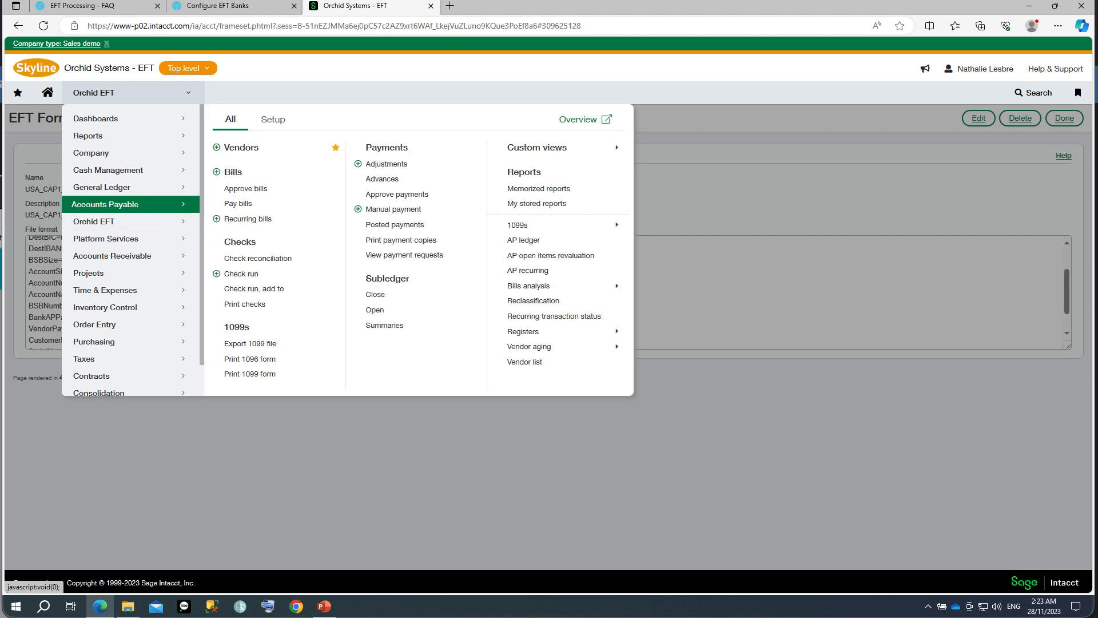
{"action": "left_click", "coordinate": [240, 147]}
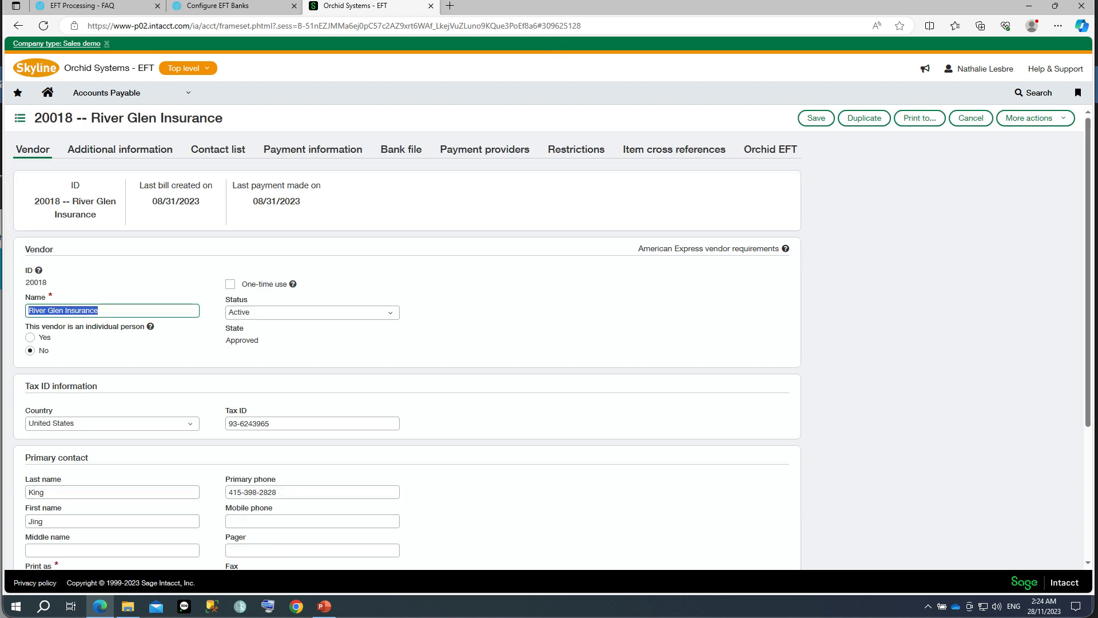
{"action": "left_click", "coordinate": [771, 149]}
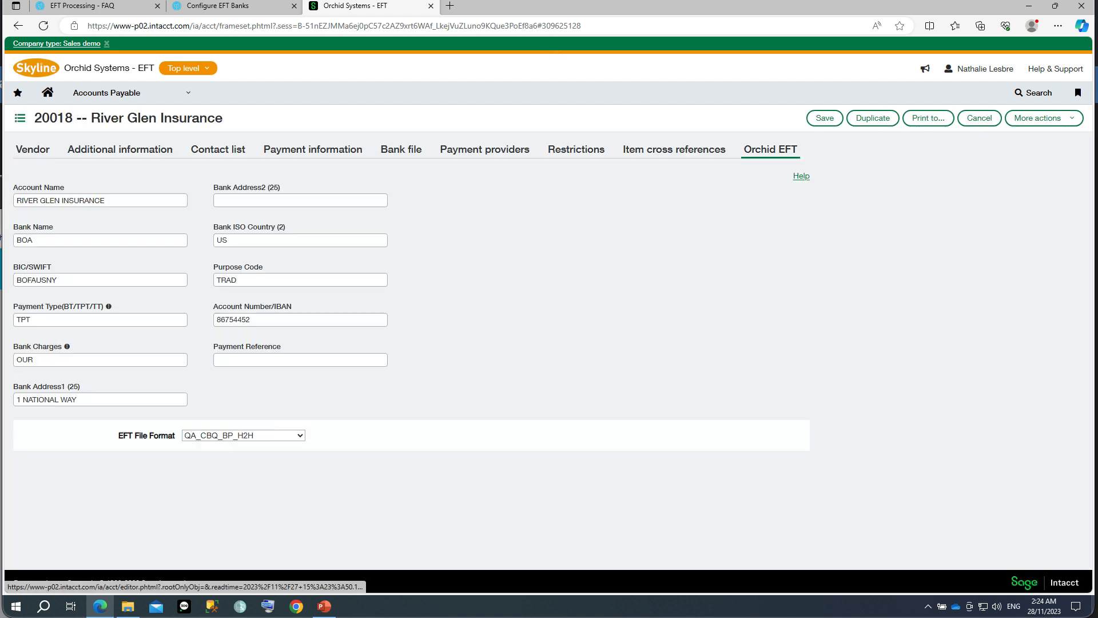
{"action": "left_click", "coordinate": [244, 435]}
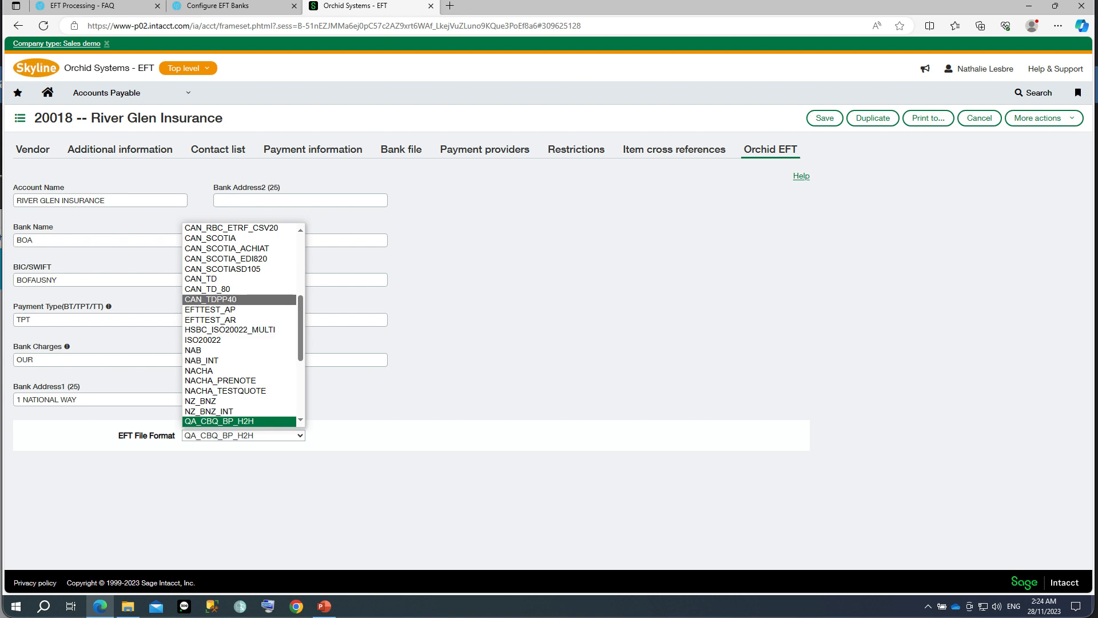
{"action": "left_click", "coordinate": [229, 299]}
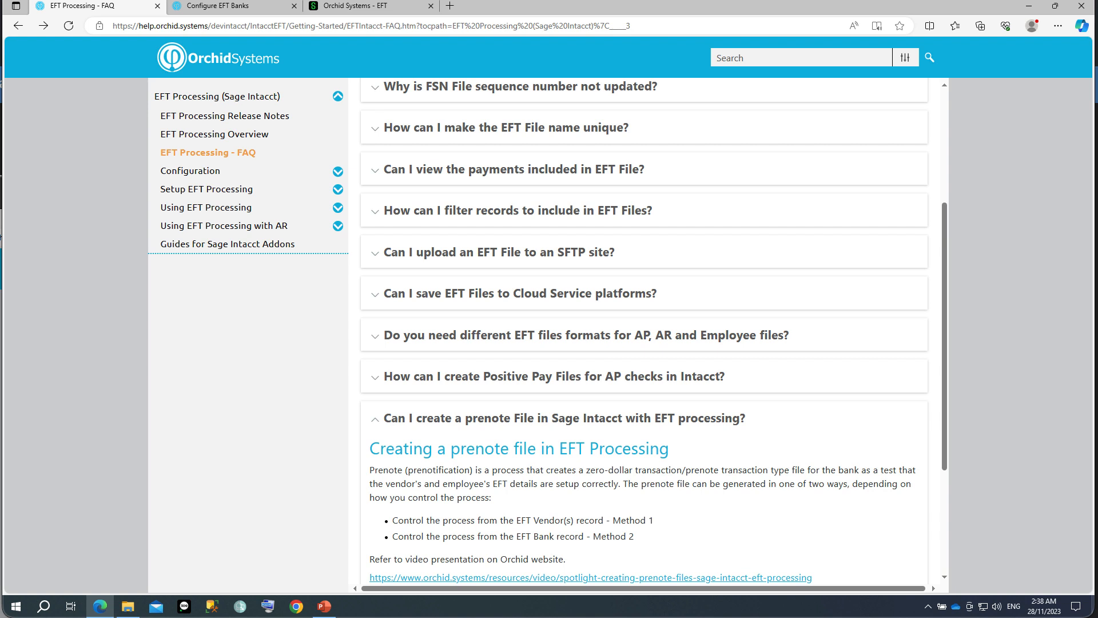
- Read the FAQ entry on creating a prenote file, and filter the EFT Formats in Sage Intacct by the description "prenote"
{"action": "scroll", "coordinate": [654, 333], "scroll_direction": "down", "scroll_amount": 2}
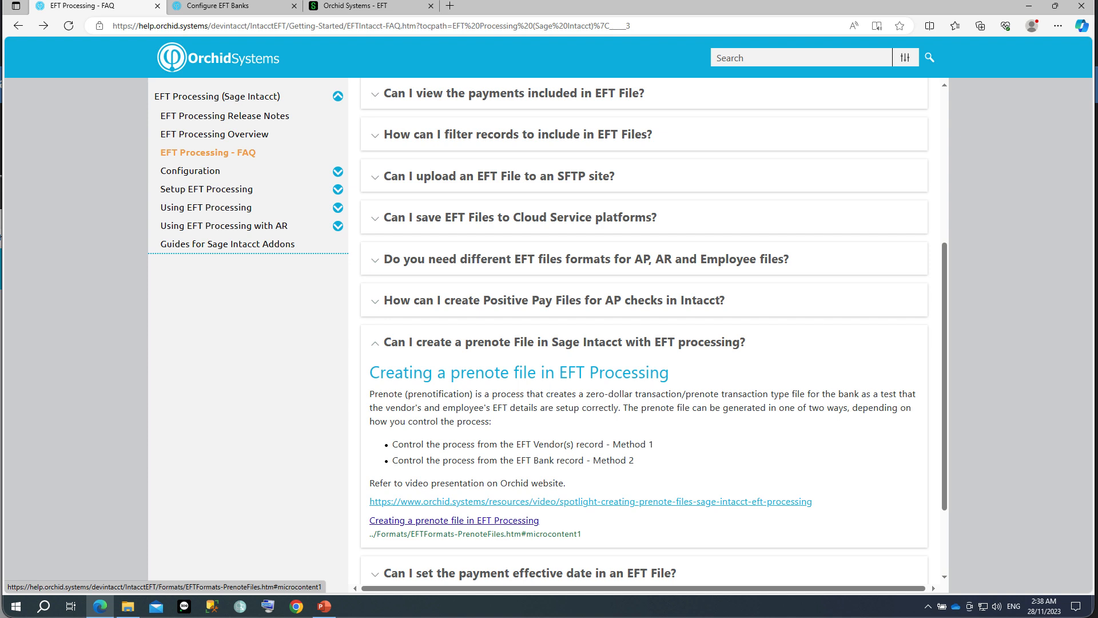
{"action": "left_click", "coordinate": [355, 7]}
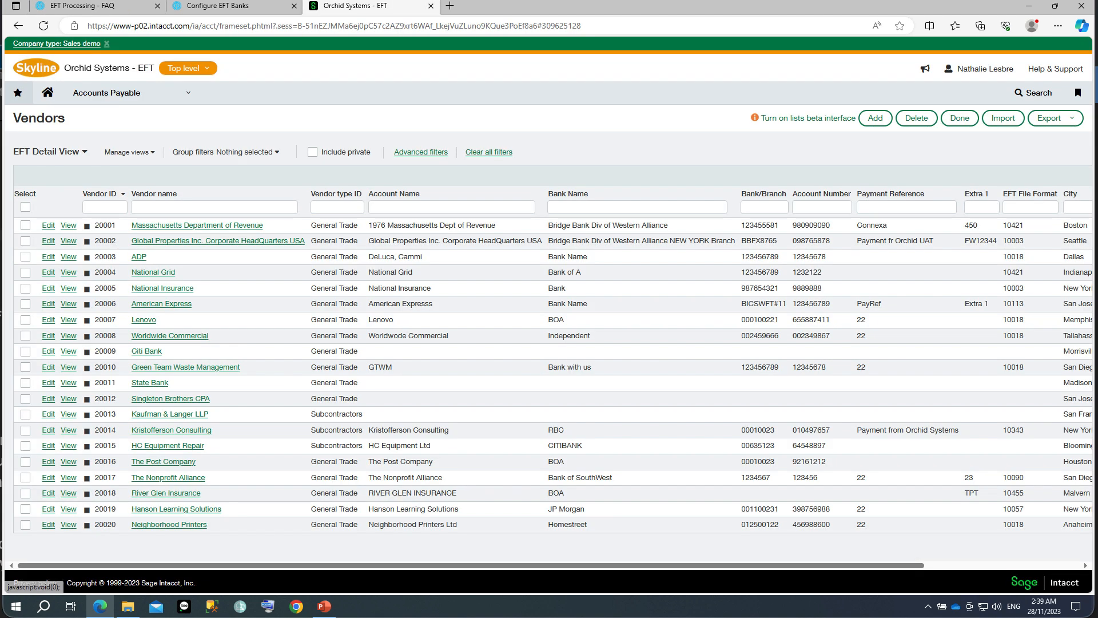
{"action": "left_click", "coordinate": [17, 93]}
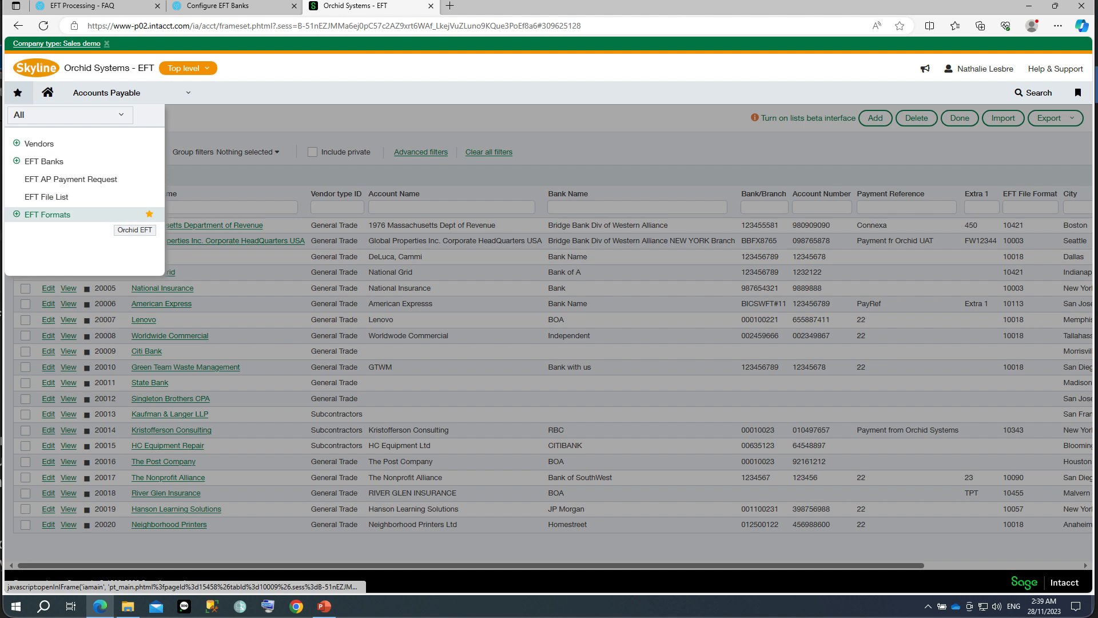
{"action": "left_click", "coordinate": [48, 214]}
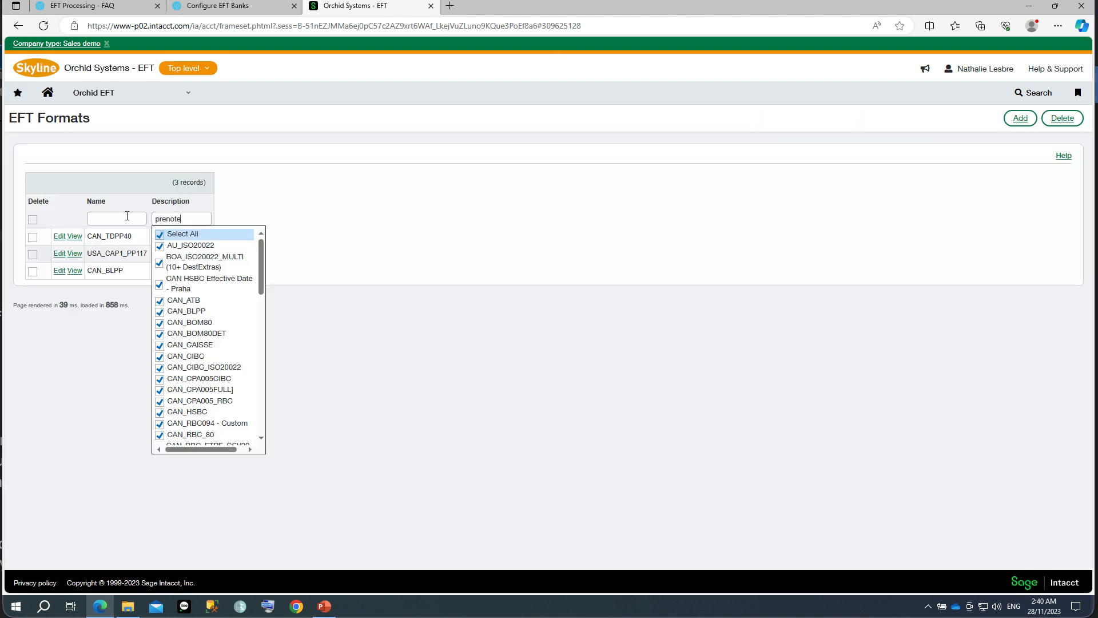
{"action": "key", "text": "Return"}
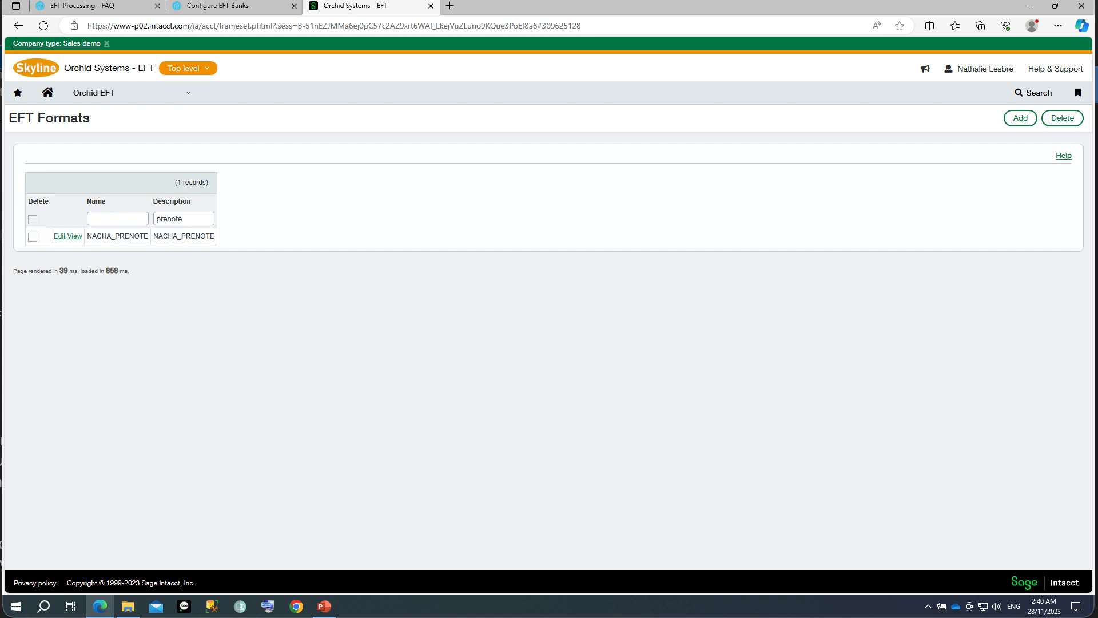
- Filter the 100_chk records in EFT Banks by the file format "prenote" and view the 100_CHK - NACHA_PRENOTE record
{"action": "left_click", "coordinate": [17, 93]}
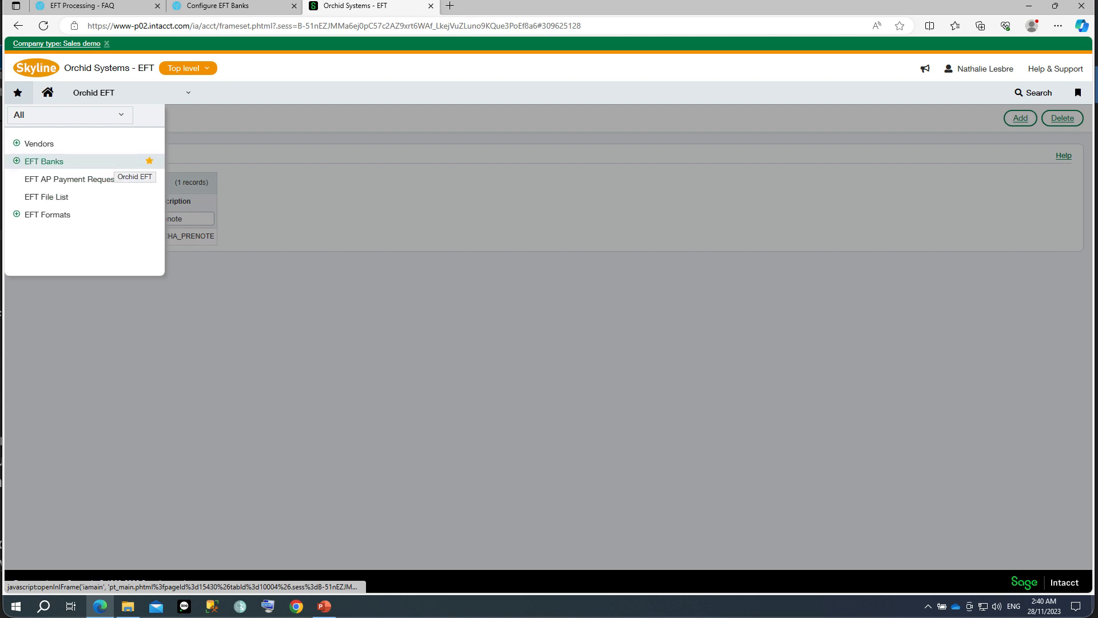
{"action": "left_click", "coordinate": [115, 162]}
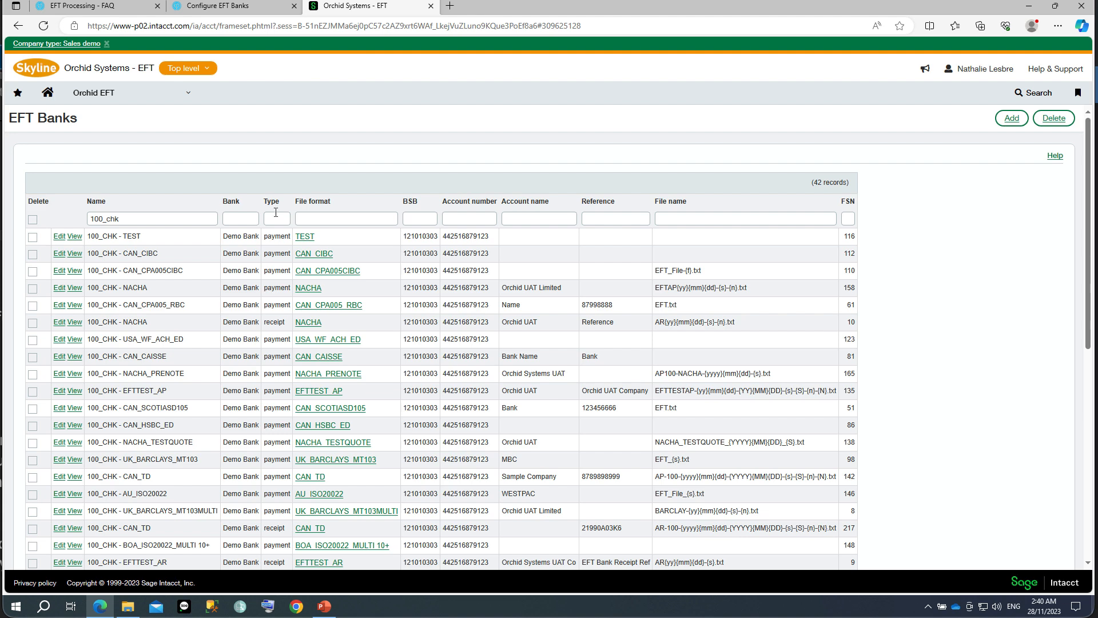
{"action": "left_click", "coordinate": [309, 218]}
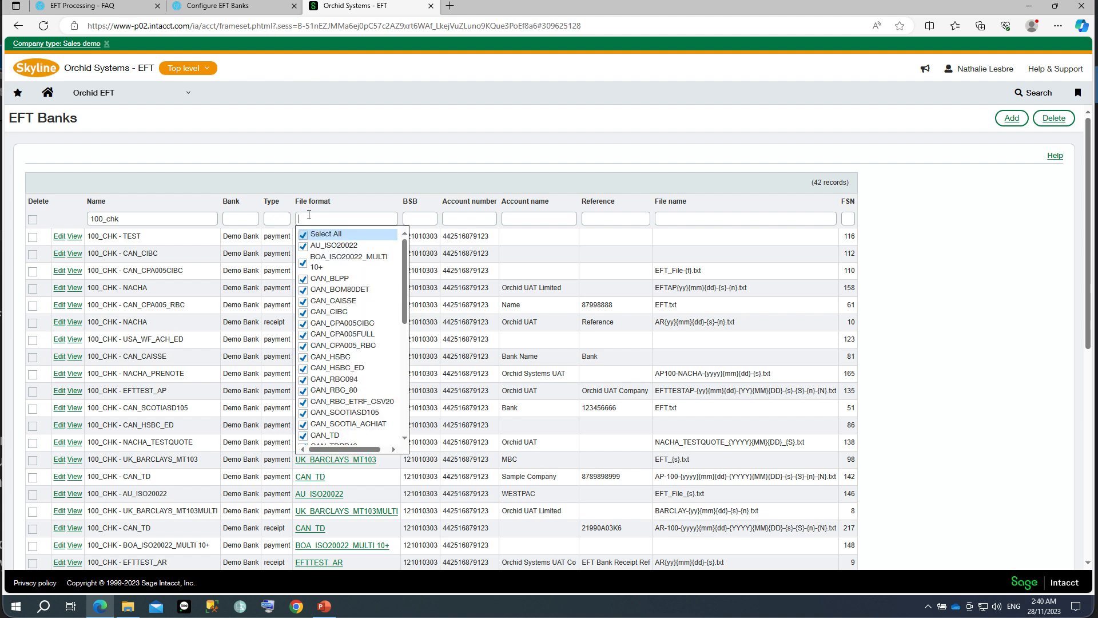
{"action": "type", "text": "prenote"}
{"action": "key", "text": "Return"}
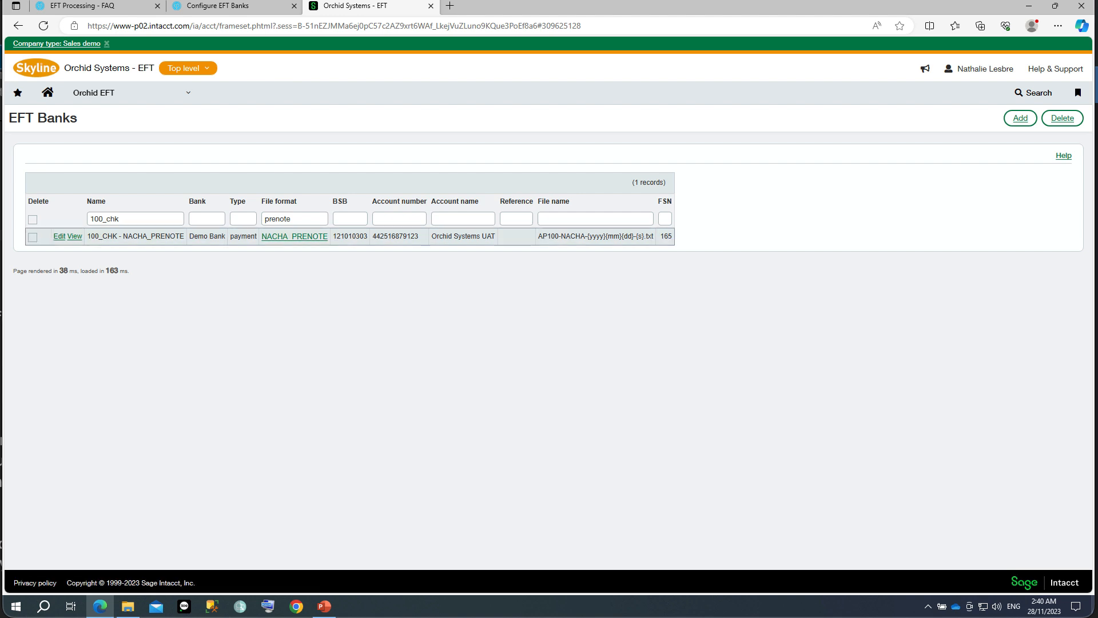
{"action": "left_click", "coordinate": [75, 236]}
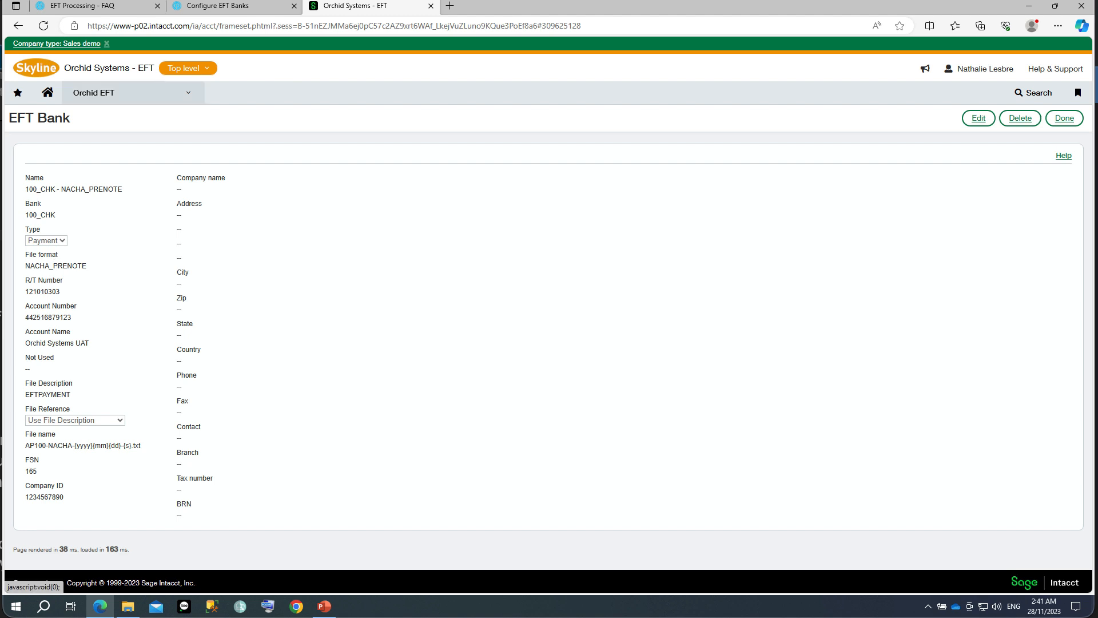
- Open the vendor Neighborhood Printers for editing and select NACHA_PRENOTE as its Orchid EFT file format
{"action": "left_click", "coordinate": [132, 93]}
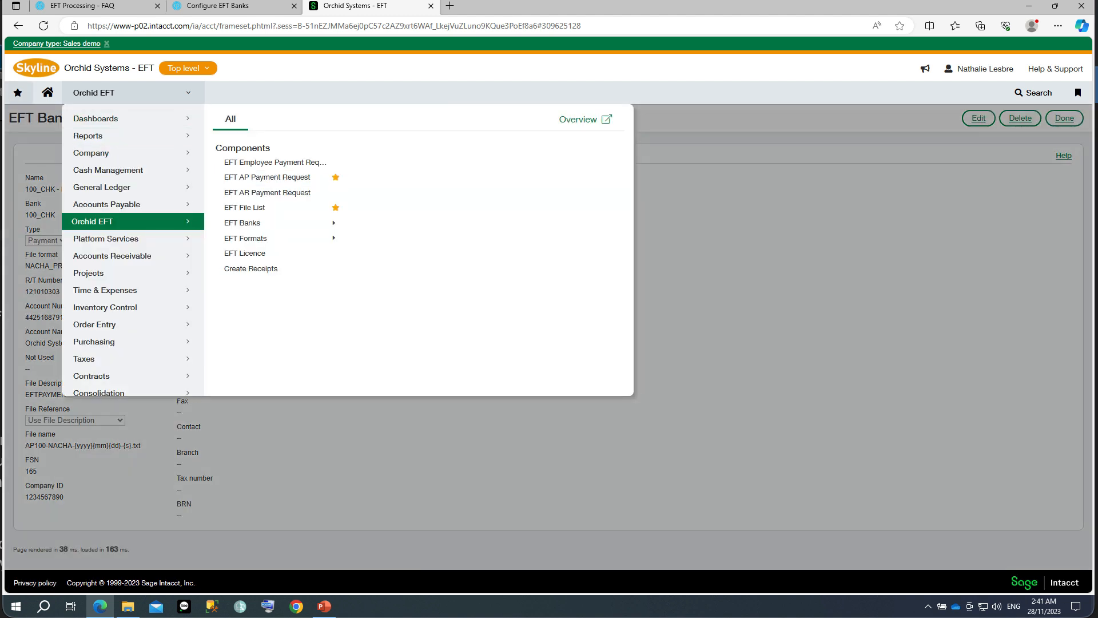
{"action": "left_click", "coordinate": [18, 93]}
{"action": "left_click", "coordinate": [91, 144]}
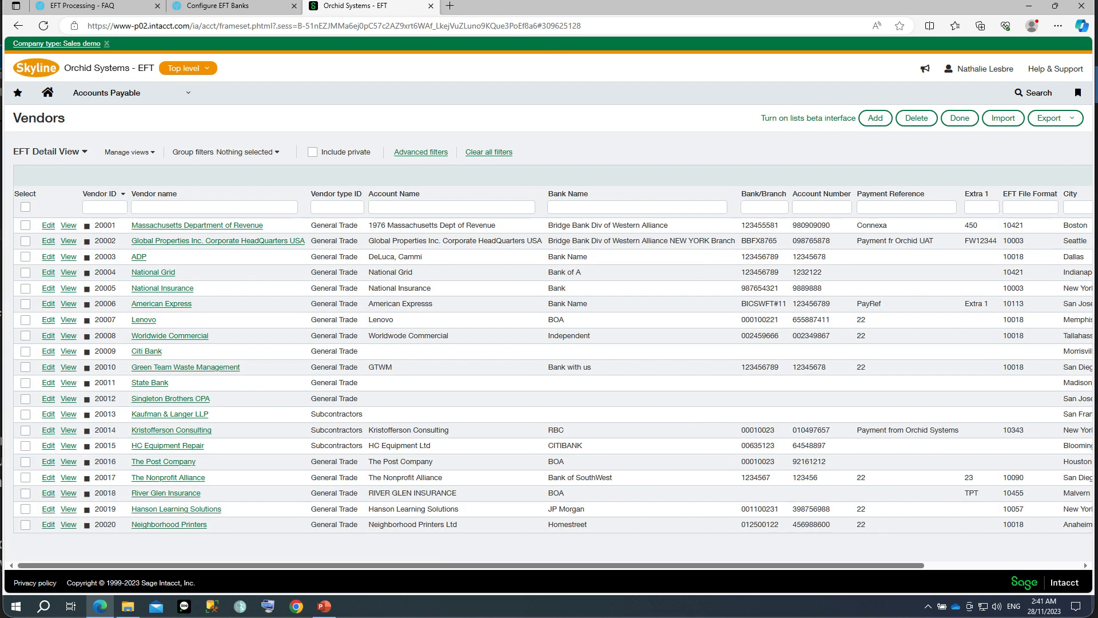
{"action": "left_click", "coordinate": [48, 524]}
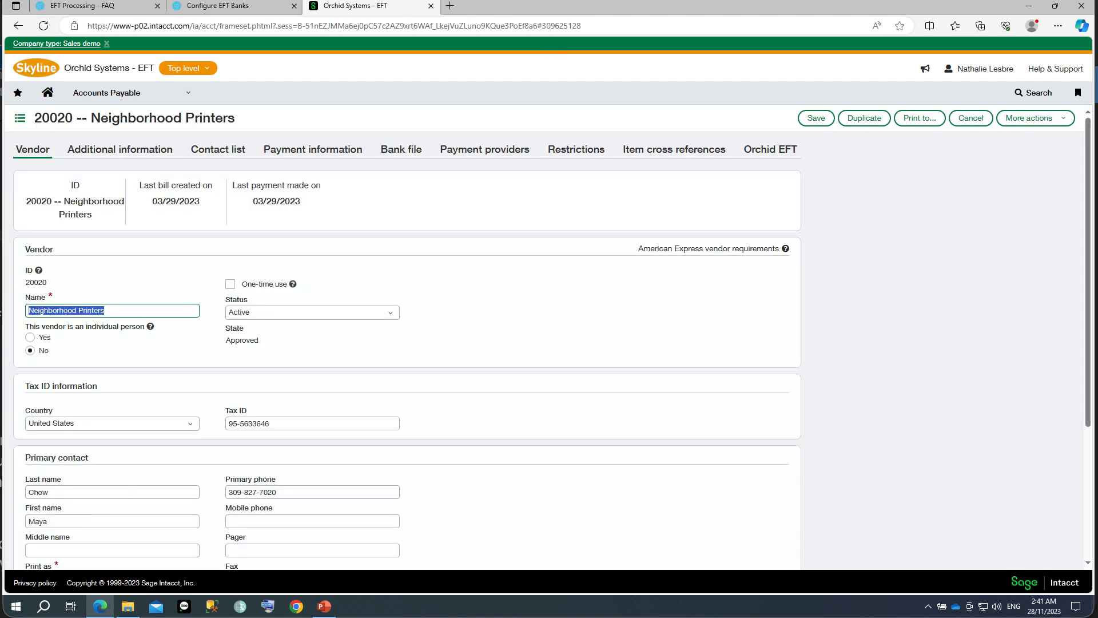
{"action": "left_click", "coordinate": [770, 148]}
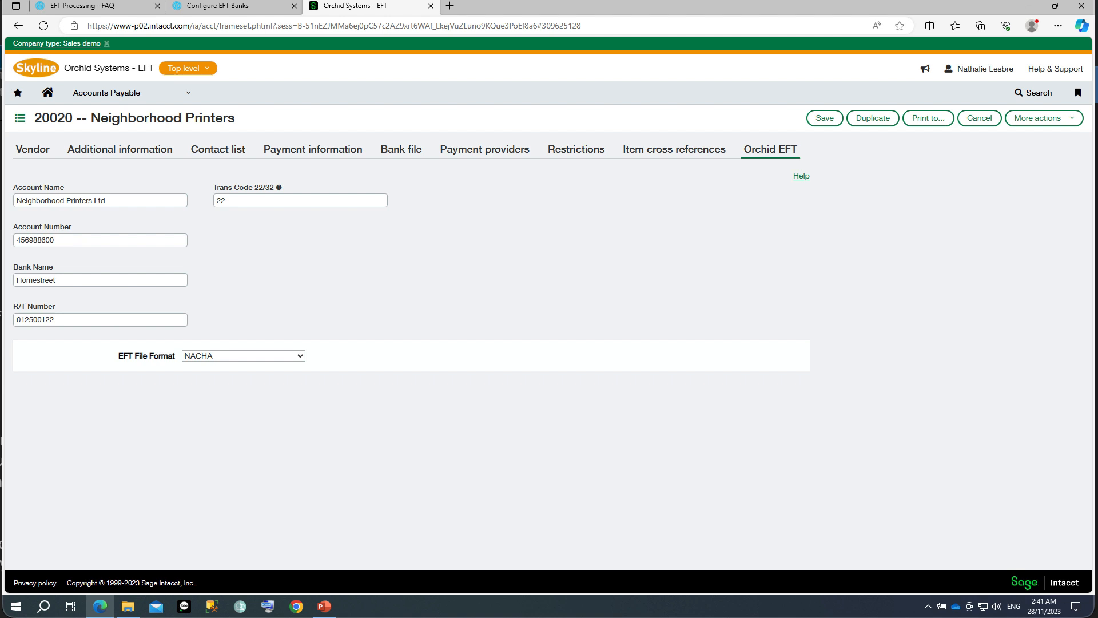
{"action": "left_click", "coordinate": [299, 356]}
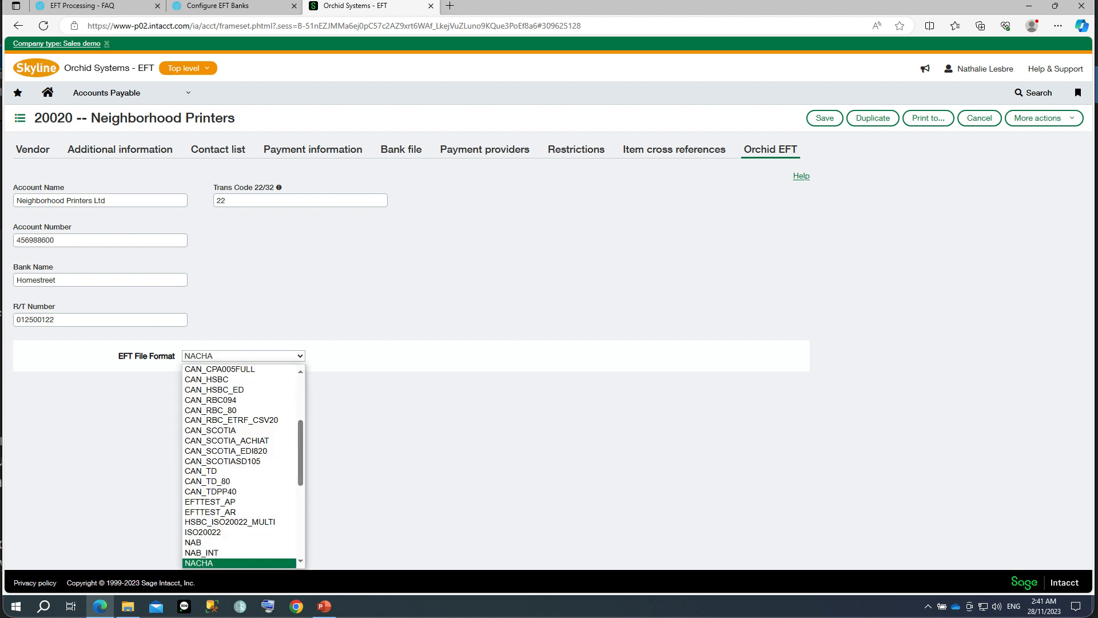
{"action": "scroll", "coordinate": [240, 466], "scroll_direction": "down", "scroll_amount": 1}
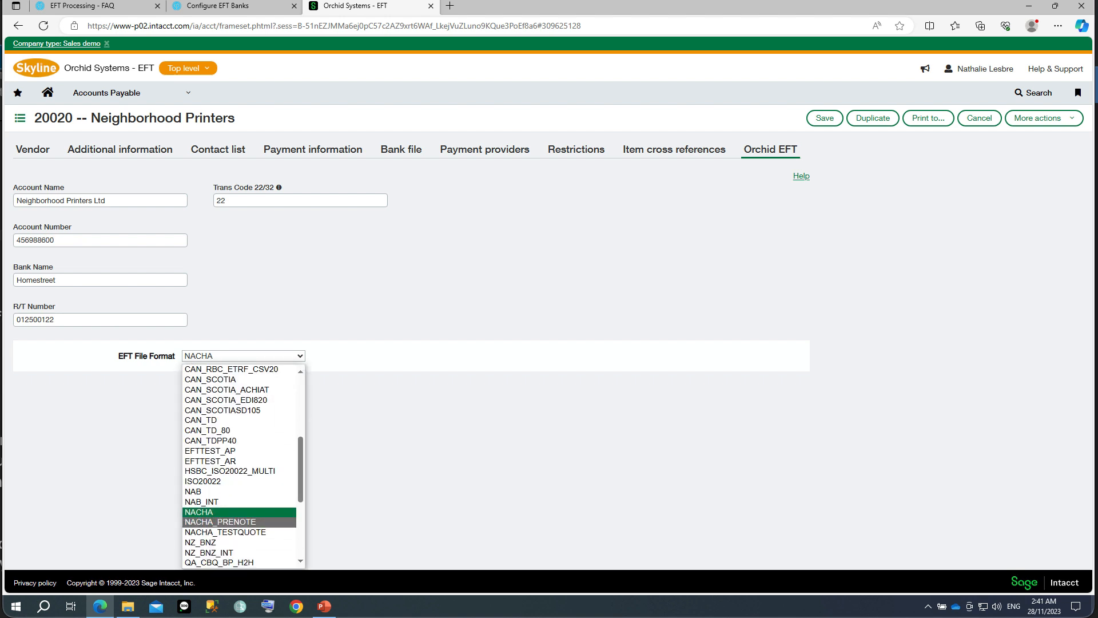
{"action": "left_click", "coordinate": [240, 522]}
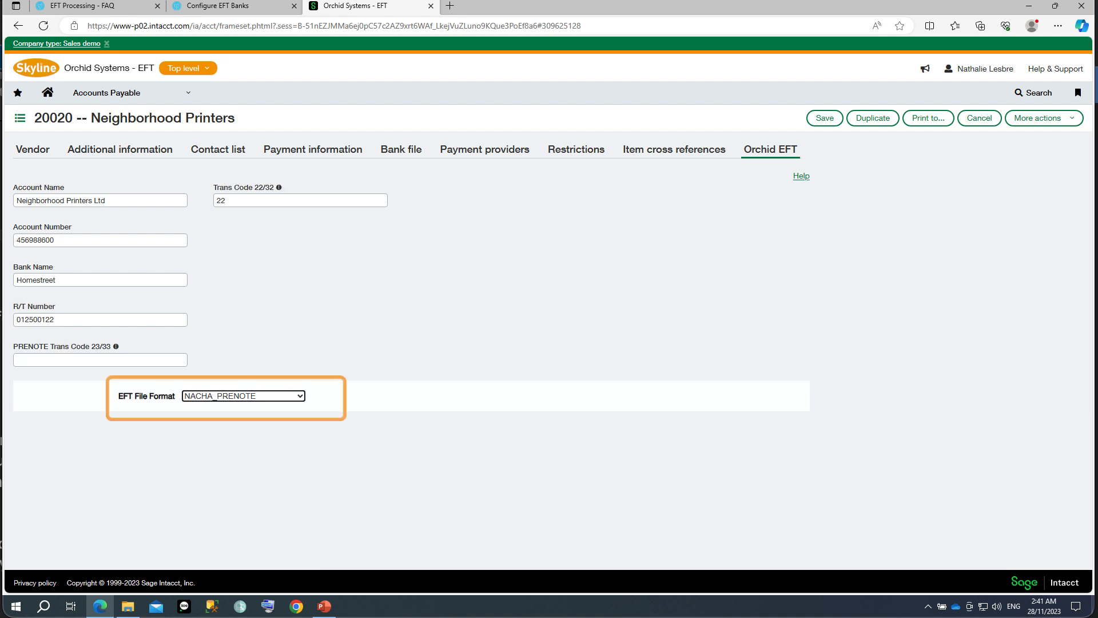
- Set the PRENOTE Trans Code 23/33 of the vendor Neighborhood Printers to 23 and save the vendor
{"action": "left_click", "coordinate": [74, 322]}
{"action": "mouse_move", "coordinate": [116, 347]}
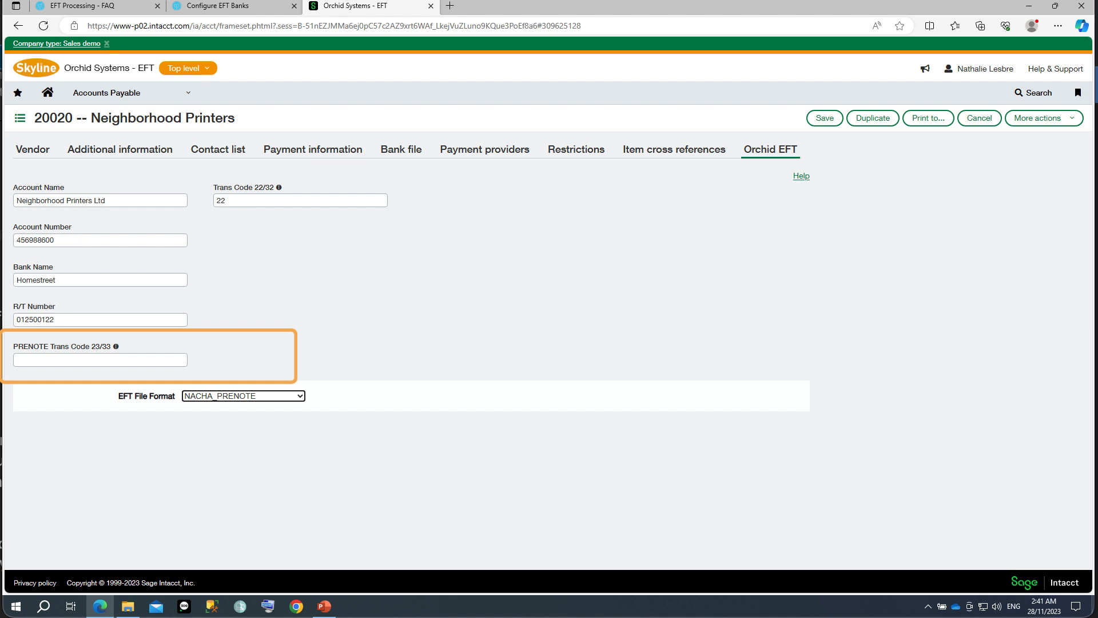
{"action": "left_click", "coordinate": [146, 358]}
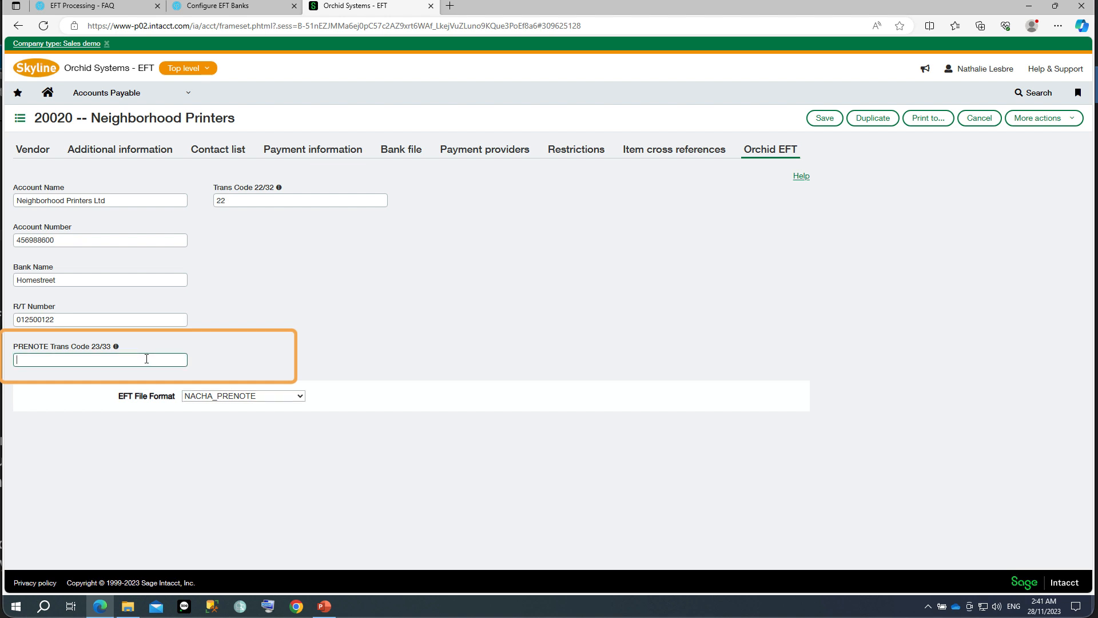
{"action": "type", "text": "23"}
{"action": "left_click", "coordinate": [825, 118]}
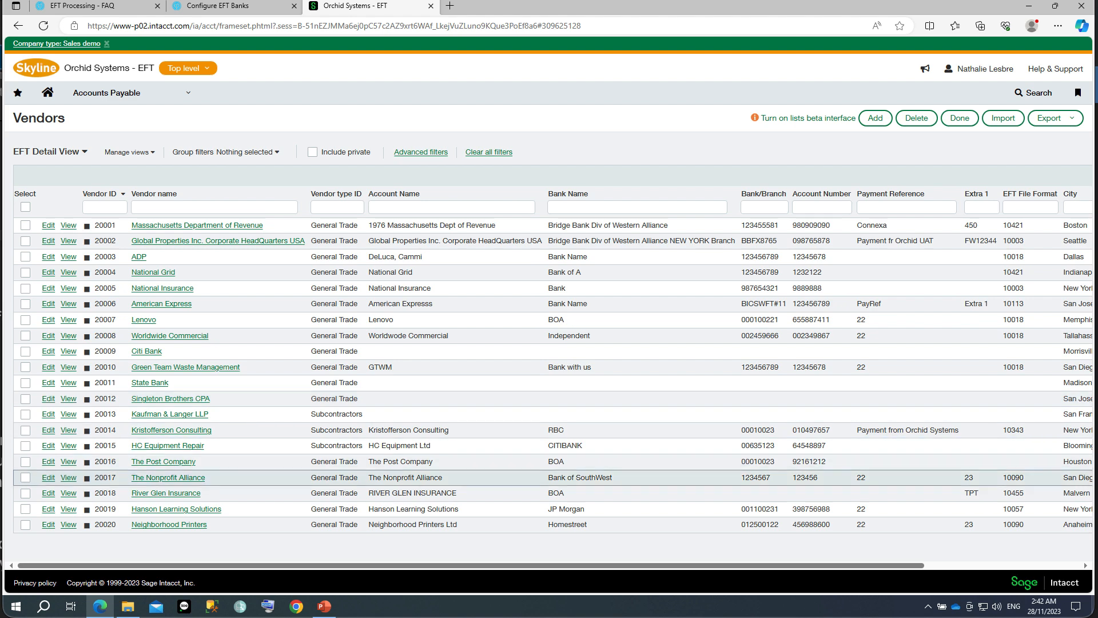
- Reopen the vendor Neighborhood Printers for editing and select NACHA as its Orchid EFT file format
{"action": "left_click", "coordinate": [48, 524]}
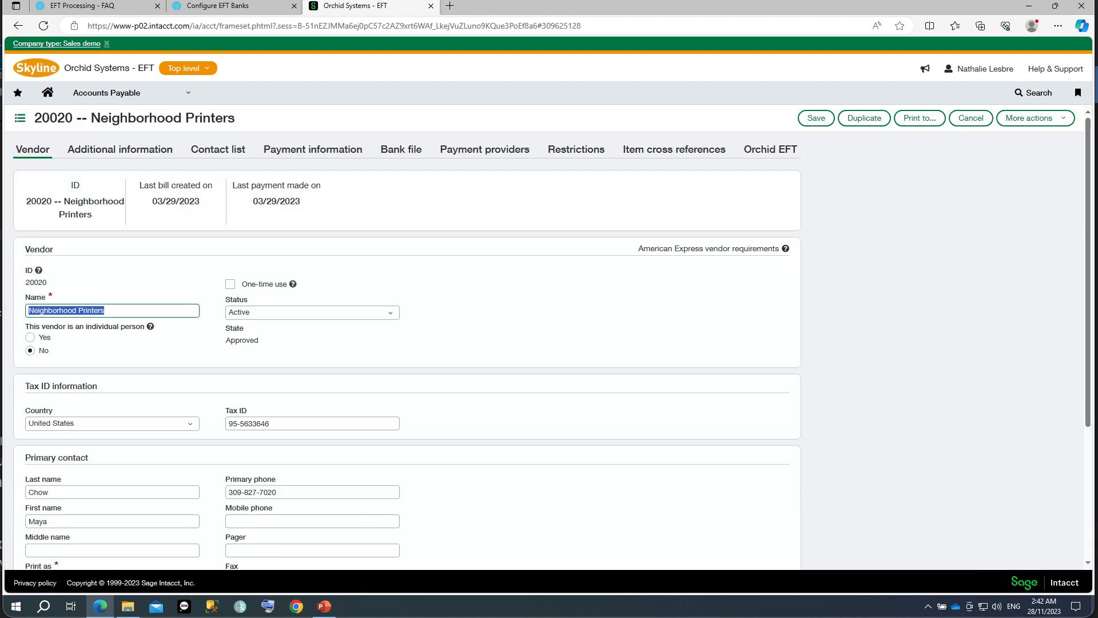
{"action": "left_click", "coordinate": [771, 149]}
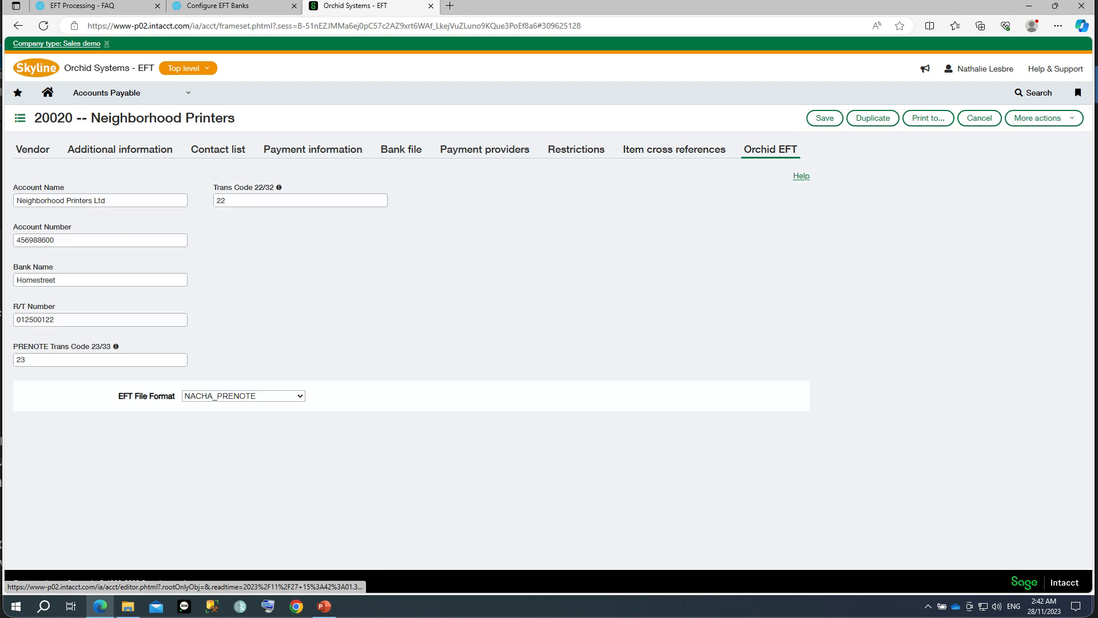
{"action": "left_click", "coordinate": [300, 396]}
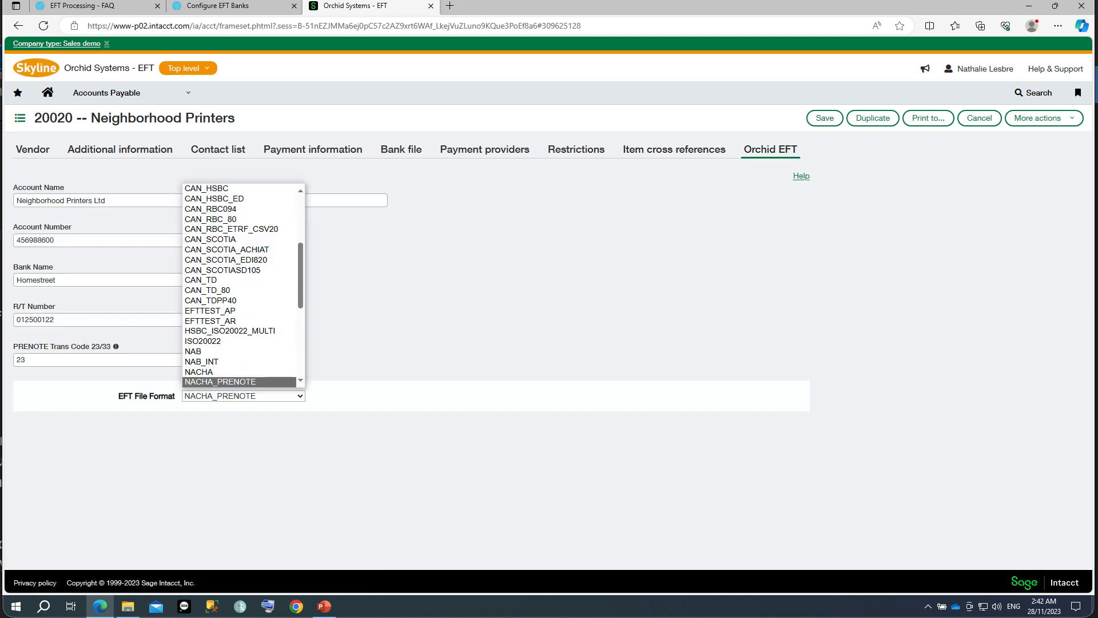
{"action": "left_click", "coordinate": [199, 371]}
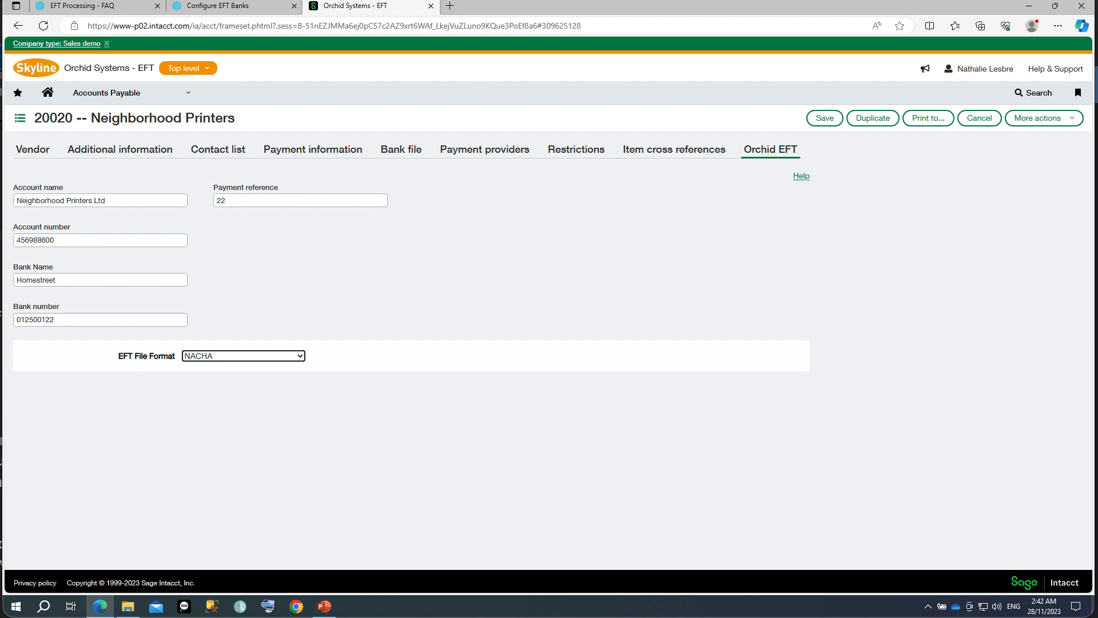
{"action": "left_click", "coordinate": [69, 321]}
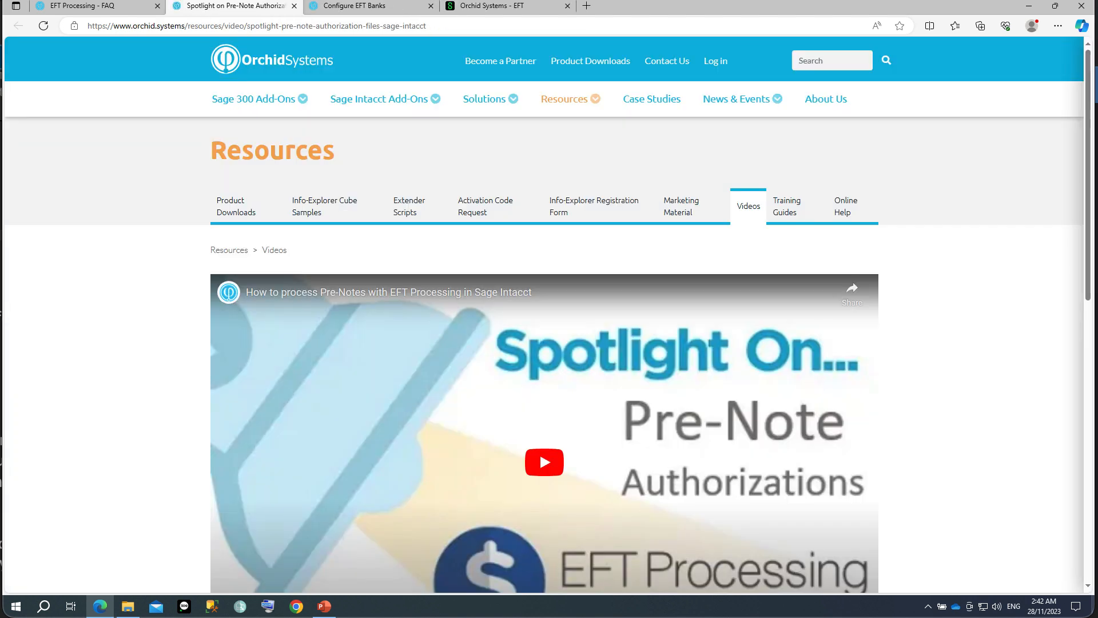
- Look over the Pre-Note Authorizations video page, then in the FAQ collapse the prenote entry and expand the one on setting the payment effective date
{"action": "scroll", "coordinate": [544, 343], "scroll_direction": "down", "scroll_amount": 2}
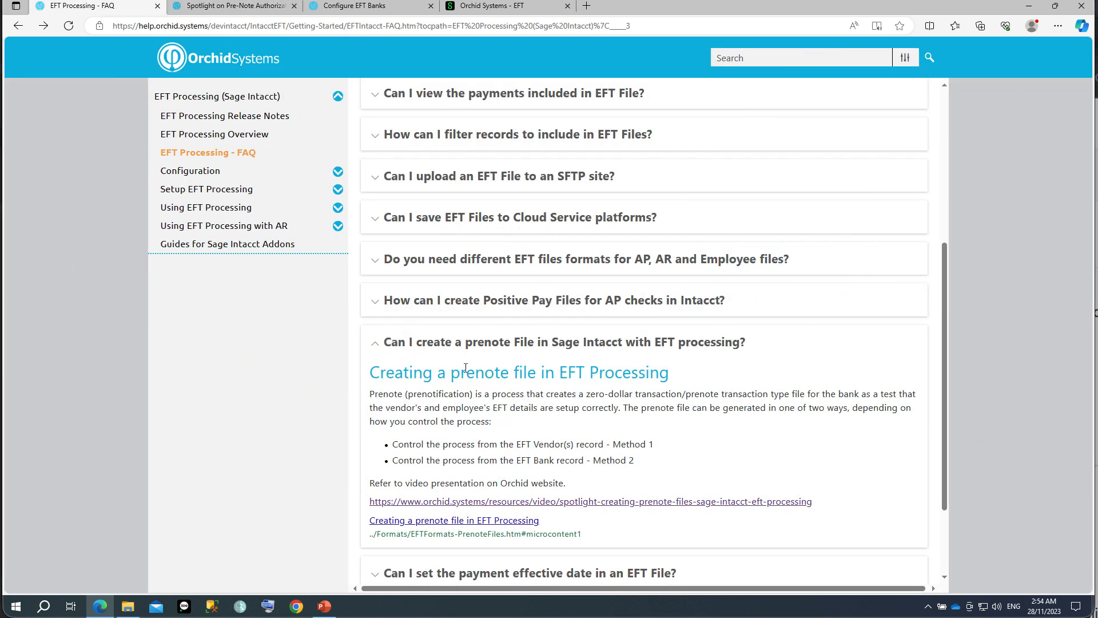
{"action": "left_click", "coordinate": [564, 342]}
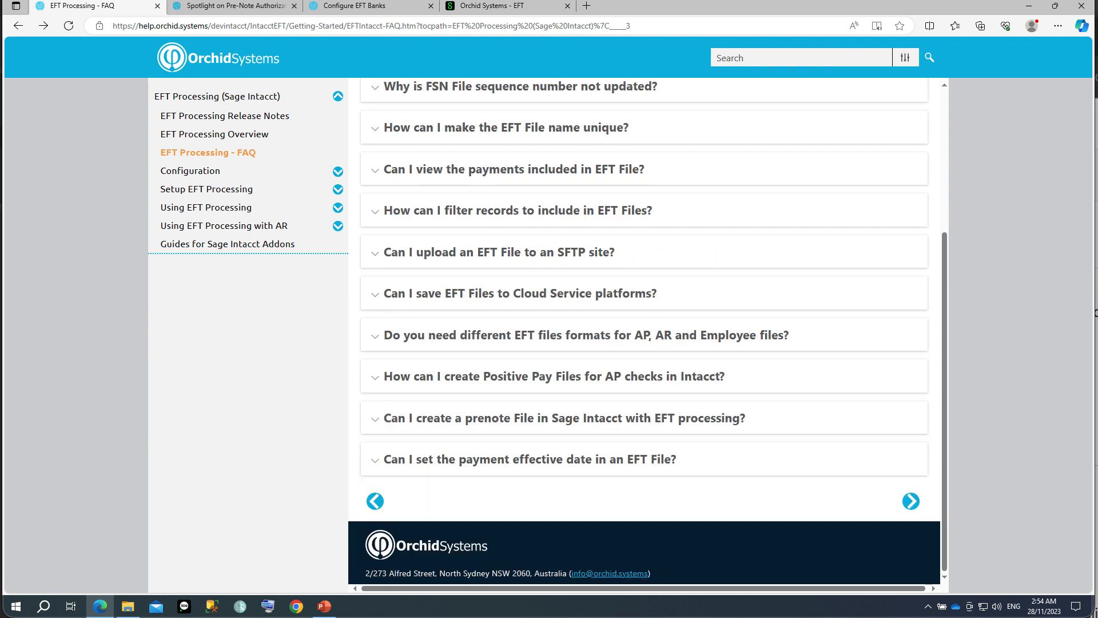
{"action": "left_click", "coordinate": [529, 459]}
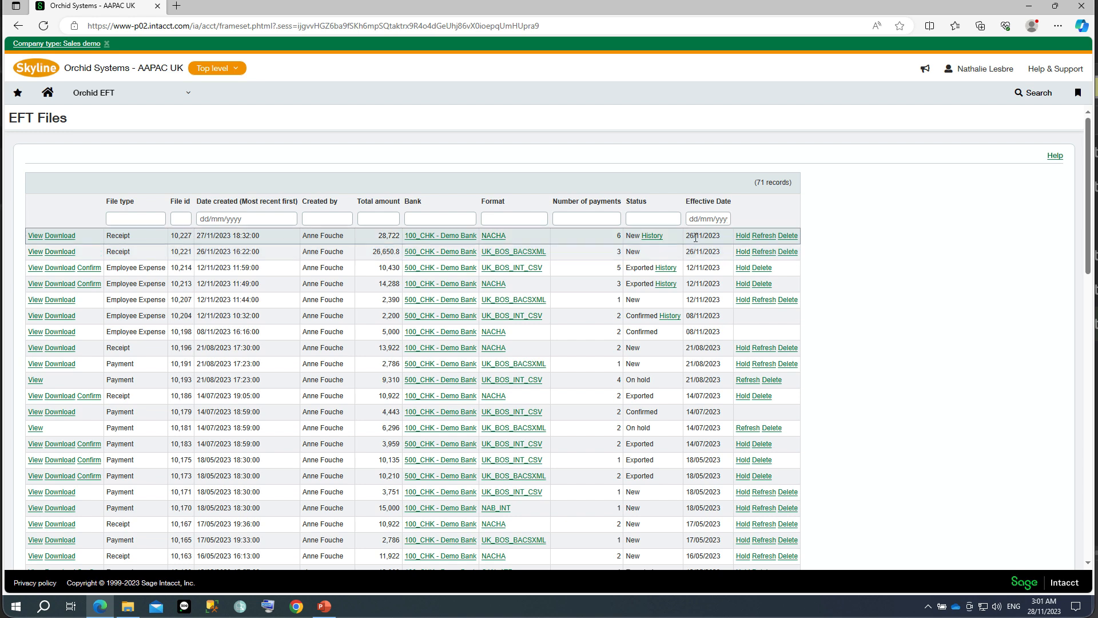
- Edit the effective date of the Receipt file with ID 10,227 directly in the EFT Files list
{"action": "double_click", "coordinate": [696, 237]}
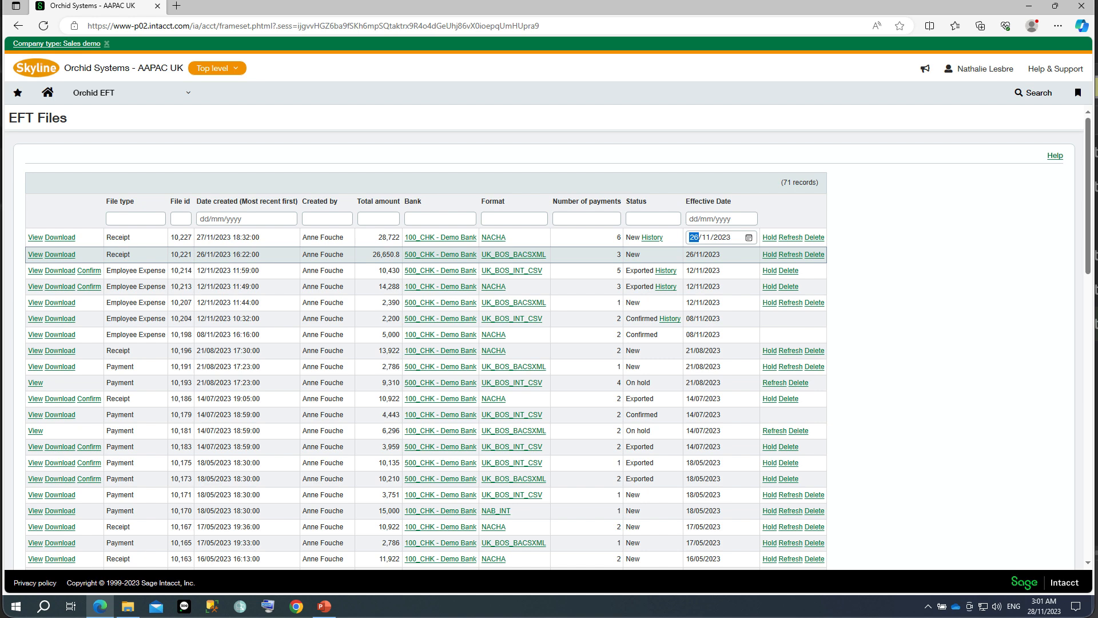
{"action": "type", "text": "0"}
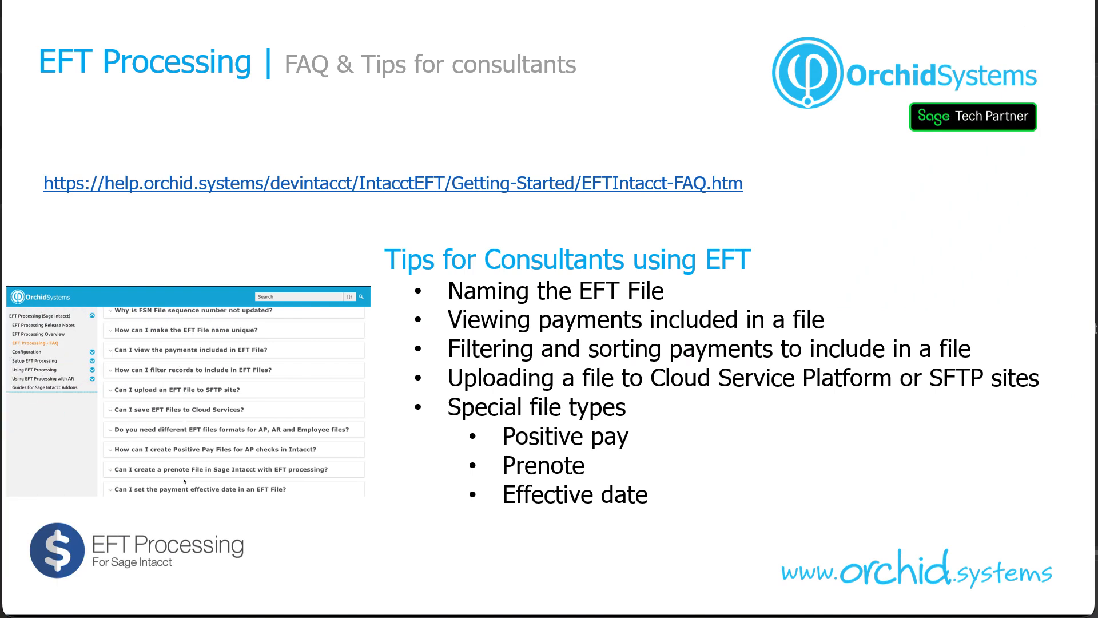
{"action": "key", "text": "Right"}
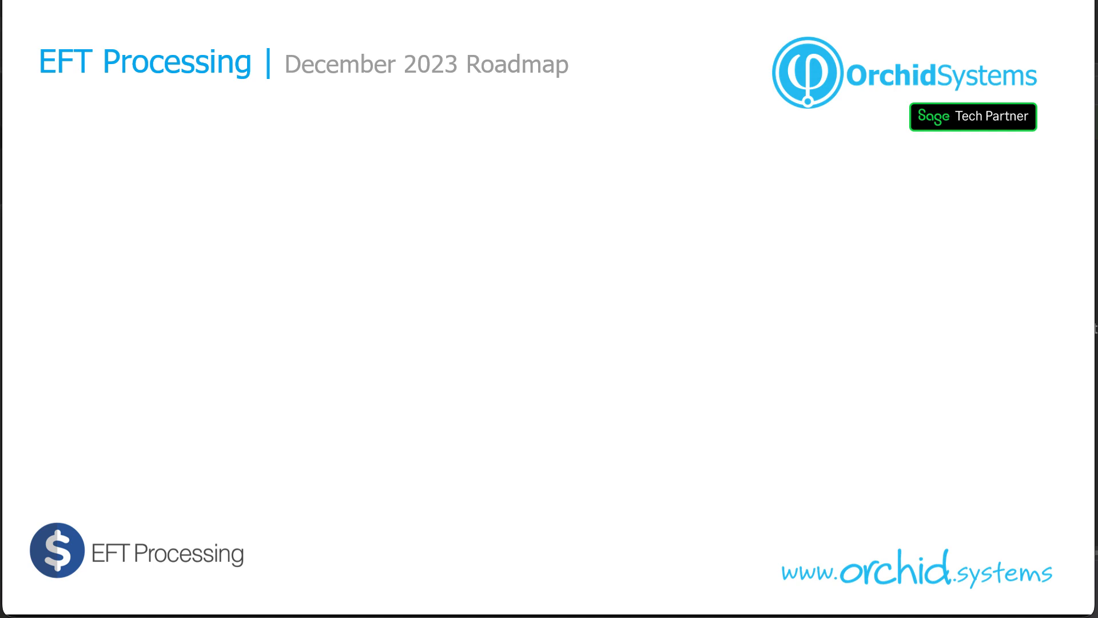
{"action": "key", "text": "Right"}
{"action": "key", "text": "Right"}
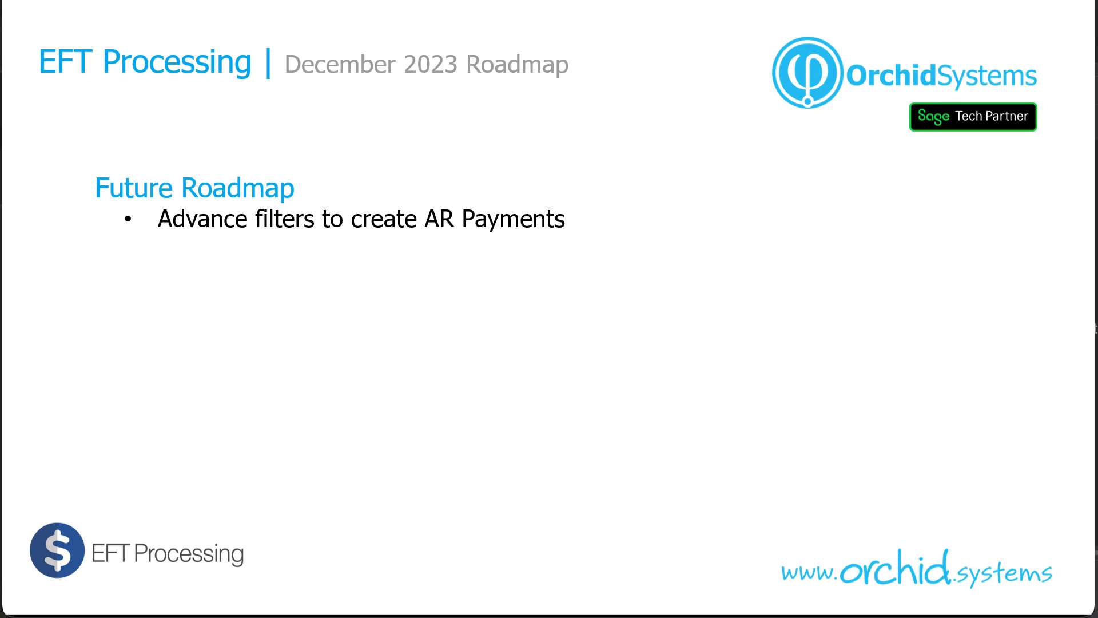
{"action": "key", "text": "Right"}
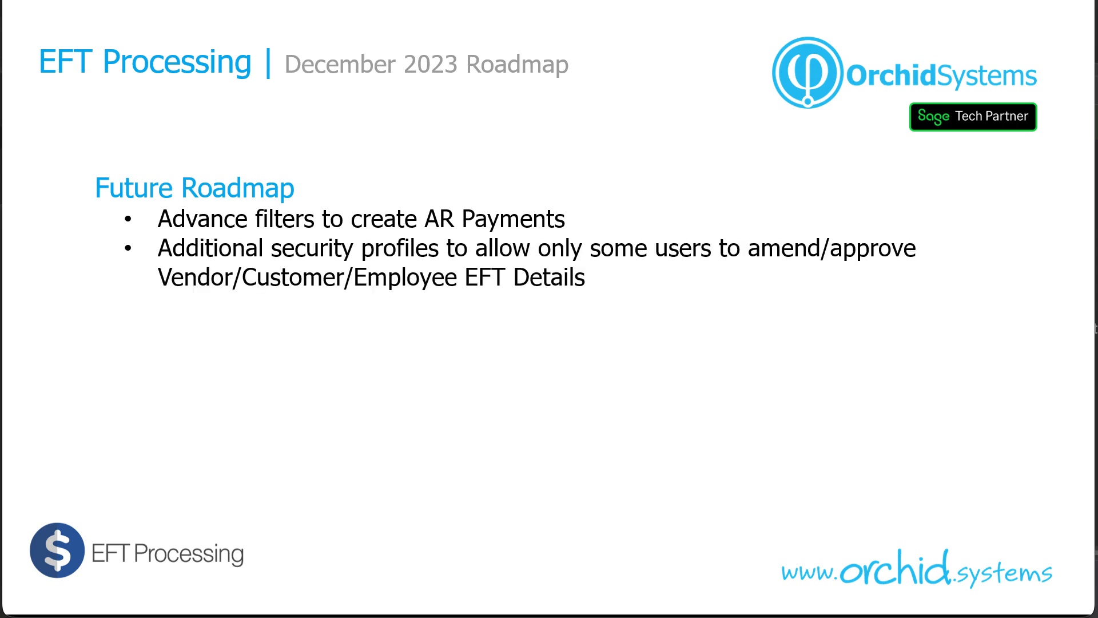